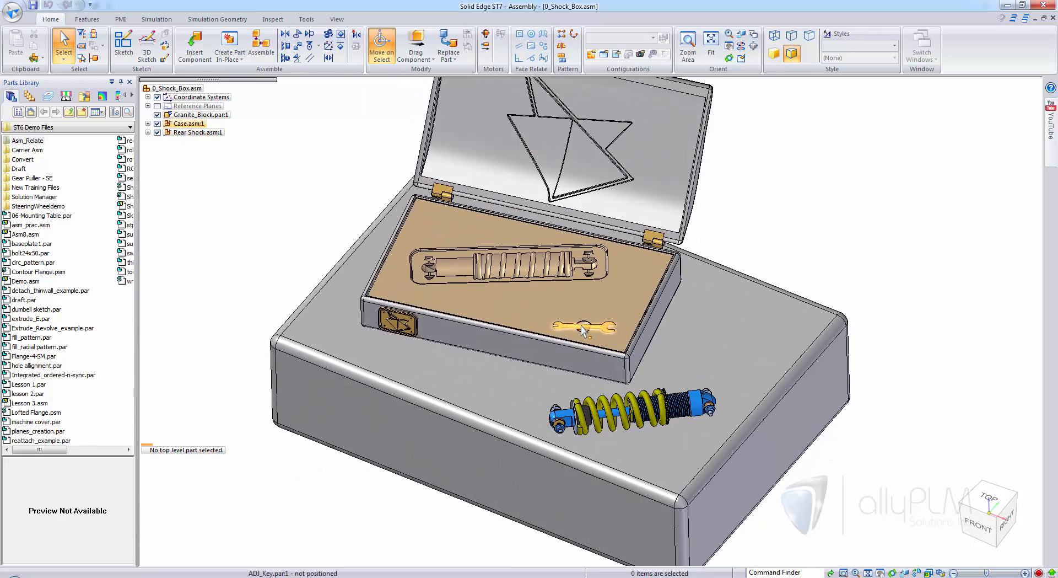
Open the wrench part ADJ_Key.par from the Case.asm subassembly in its own window.
click(148, 123)
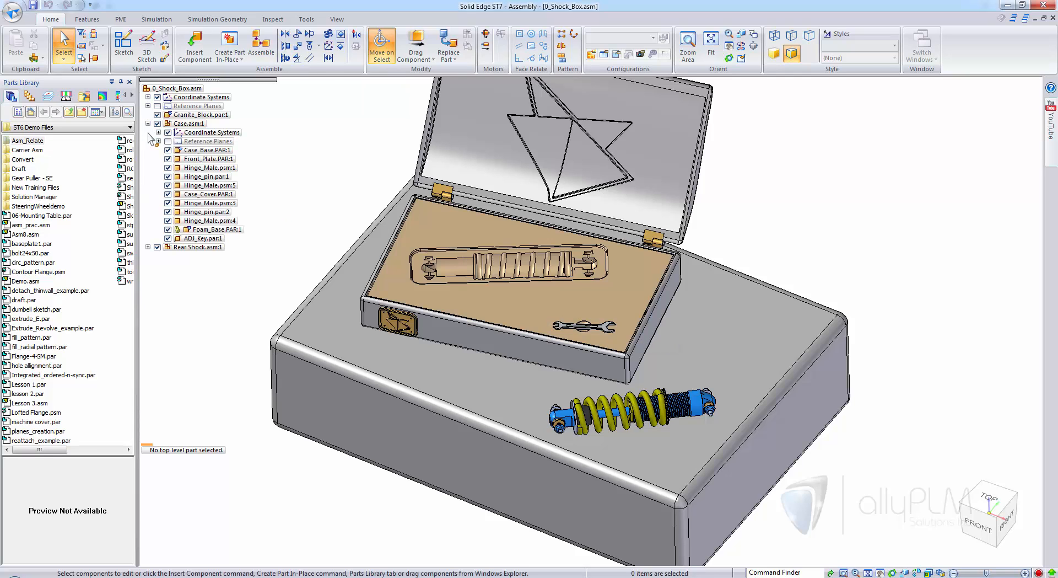
click(198, 239)
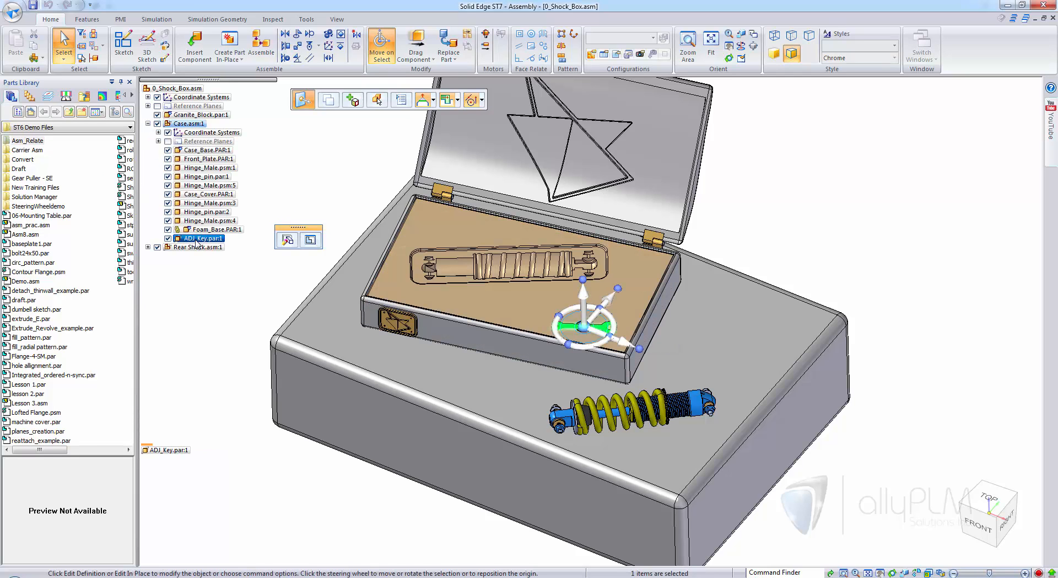
right_click(197, 242)
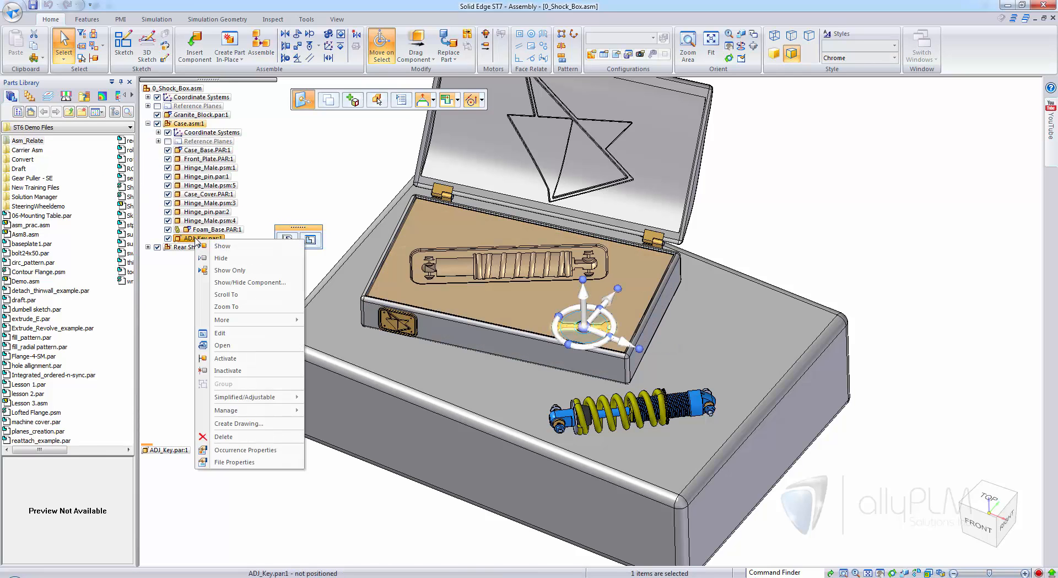
click(245, 345)
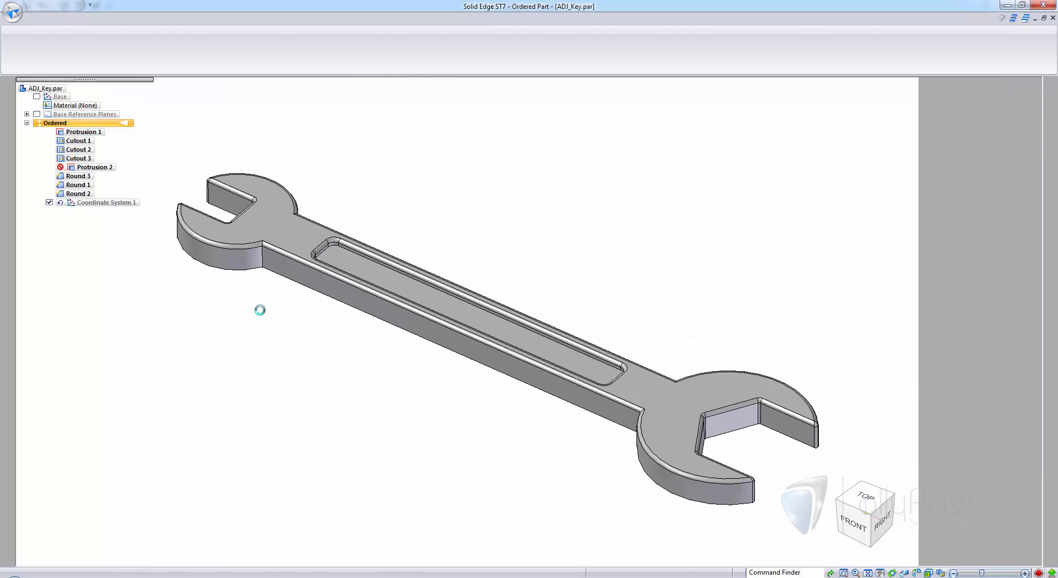
middle_drag(338, 335, 311, 306)
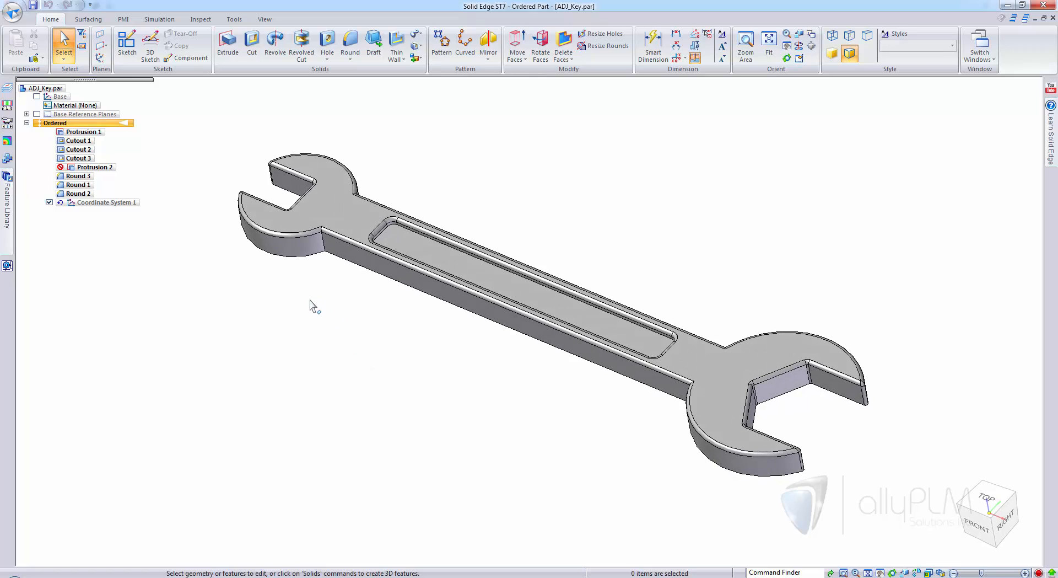
Set the KeyShot output size to the 1280 x 780 HD preset and accept the options.
click(235, 19)
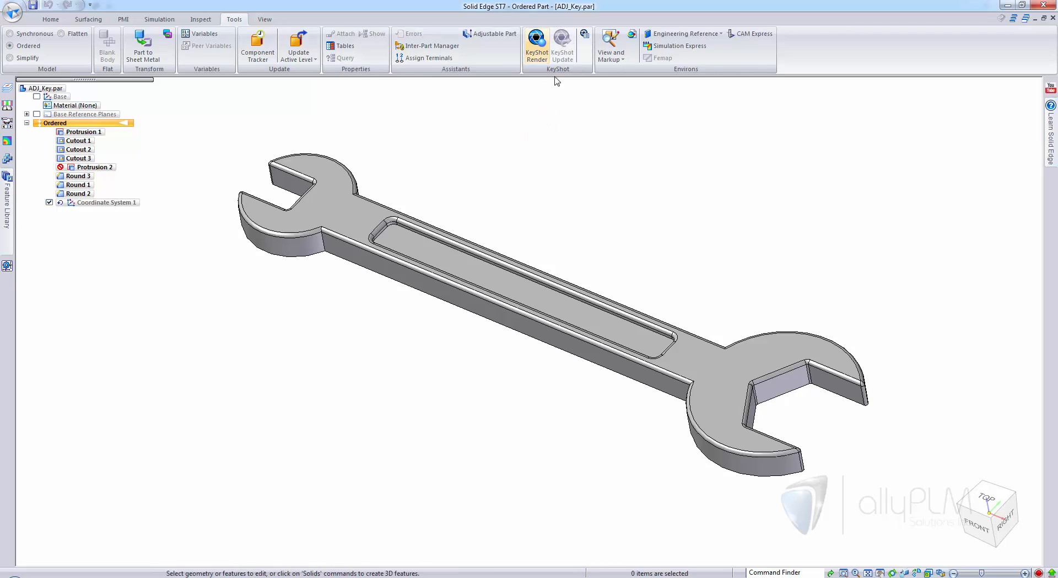
click(584, 37)
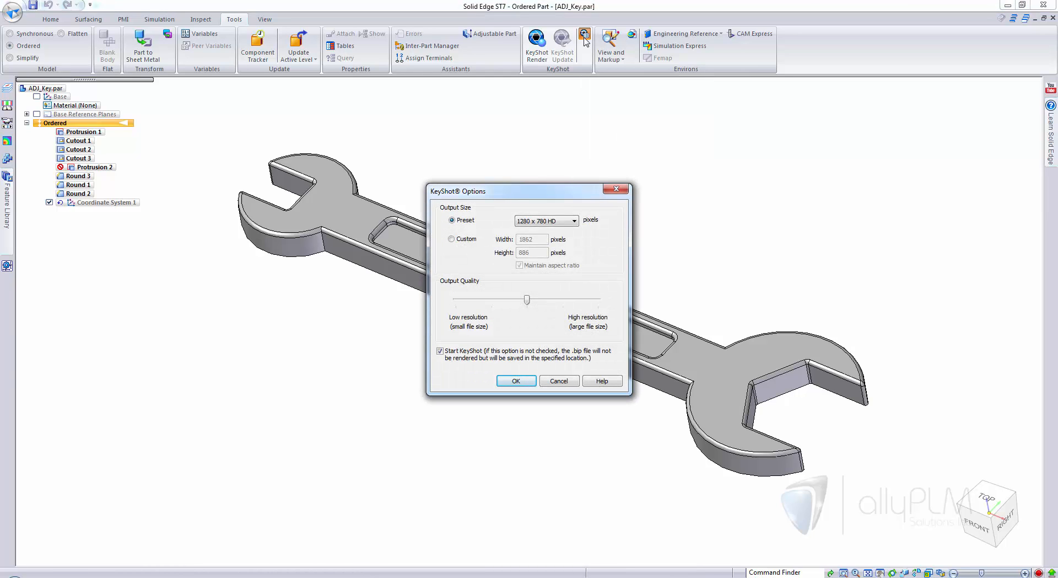
click(575, 221)
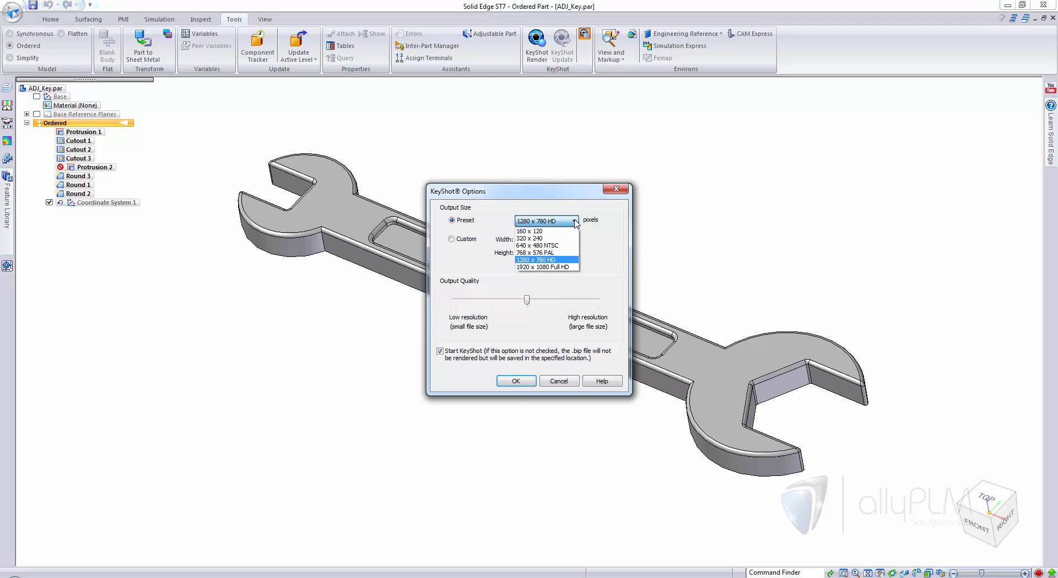
click(568, 260)
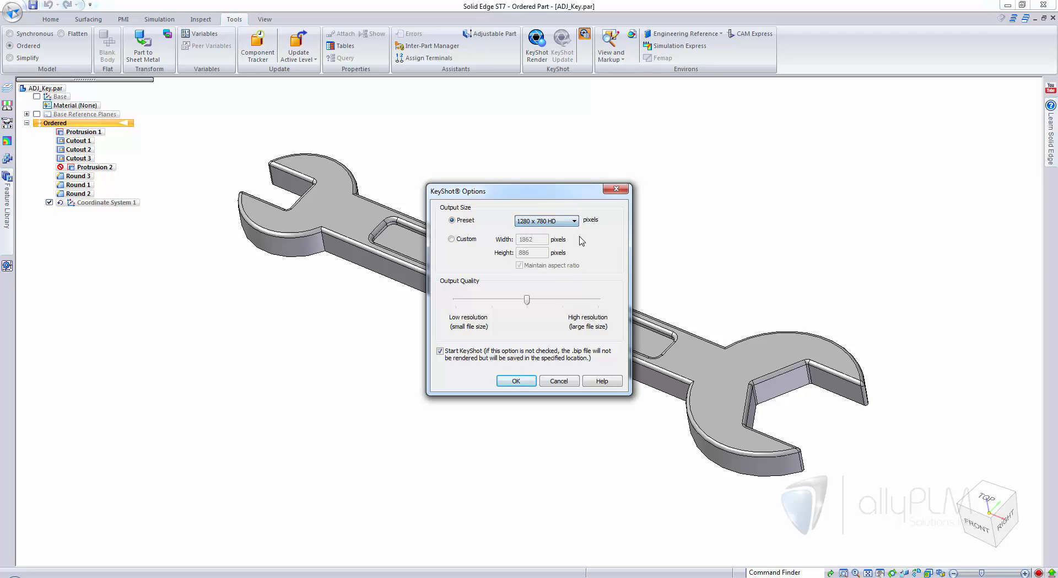
click(517, 385)
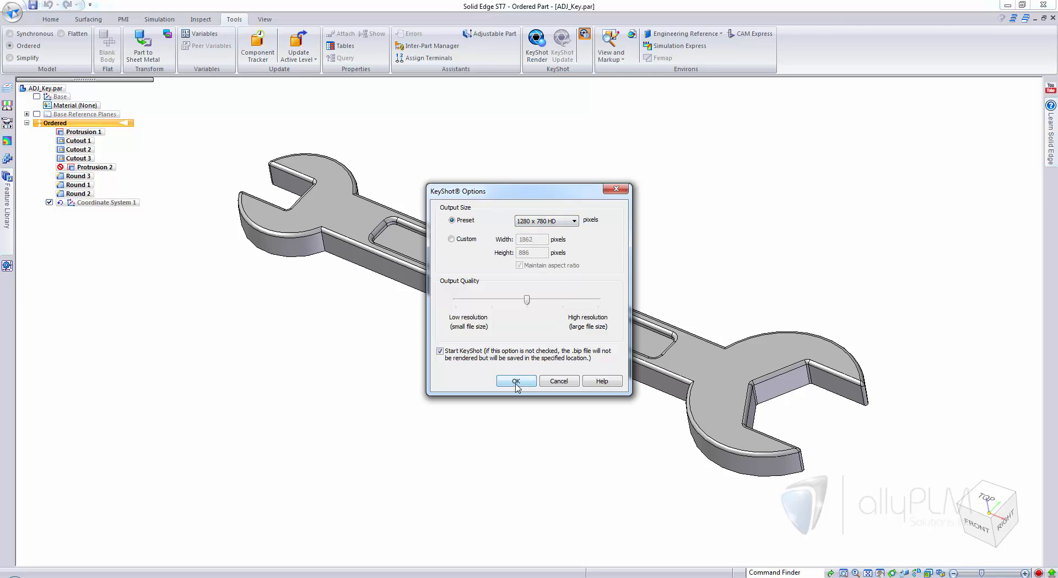
click(517, 385)
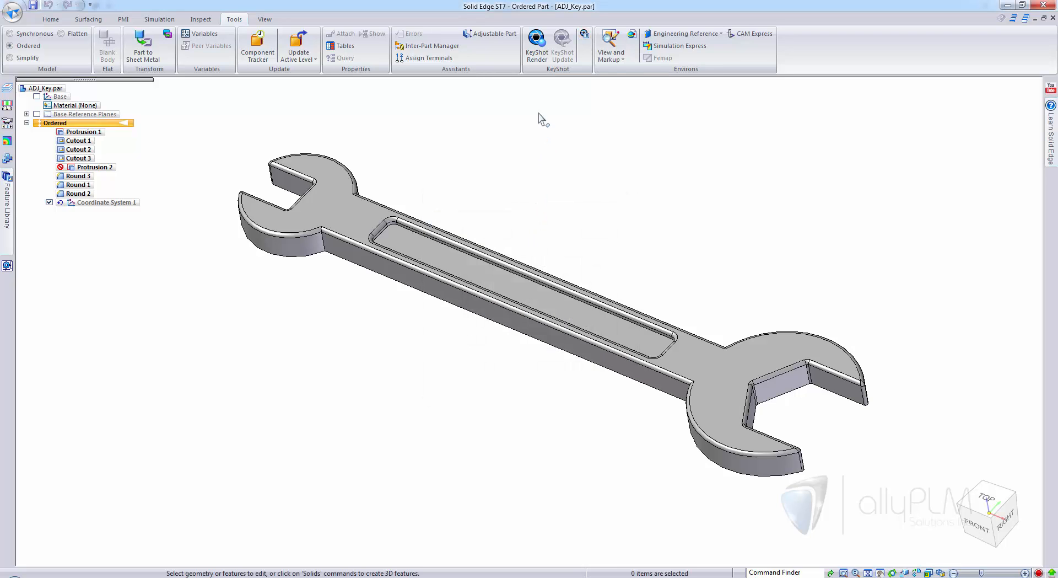
Send the wrench to KeyShot for rendering, maximize the KeyShot window and orbit the model.
click(538, 60)
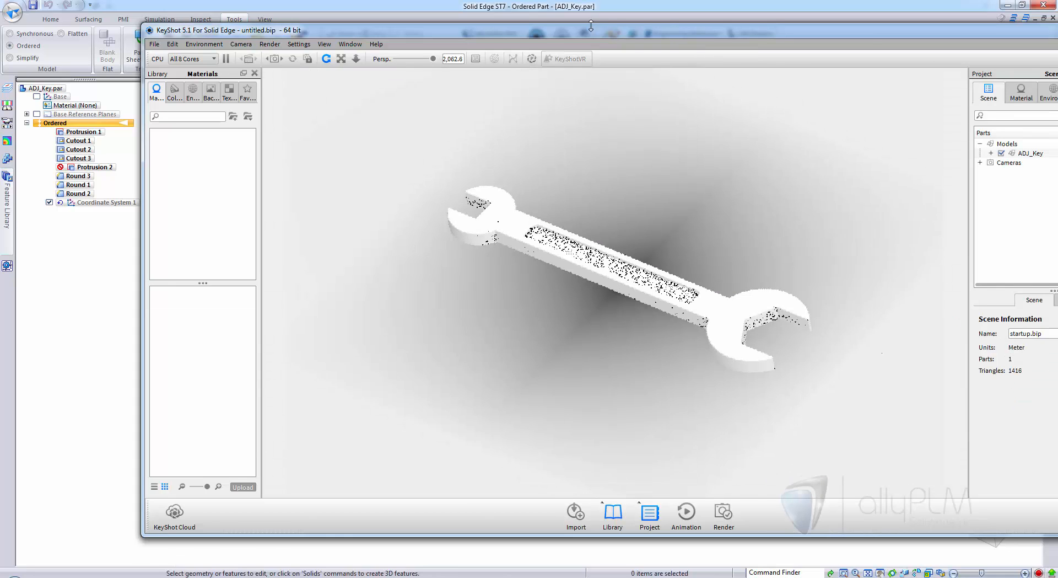
drag(593, 32, 554, 2)
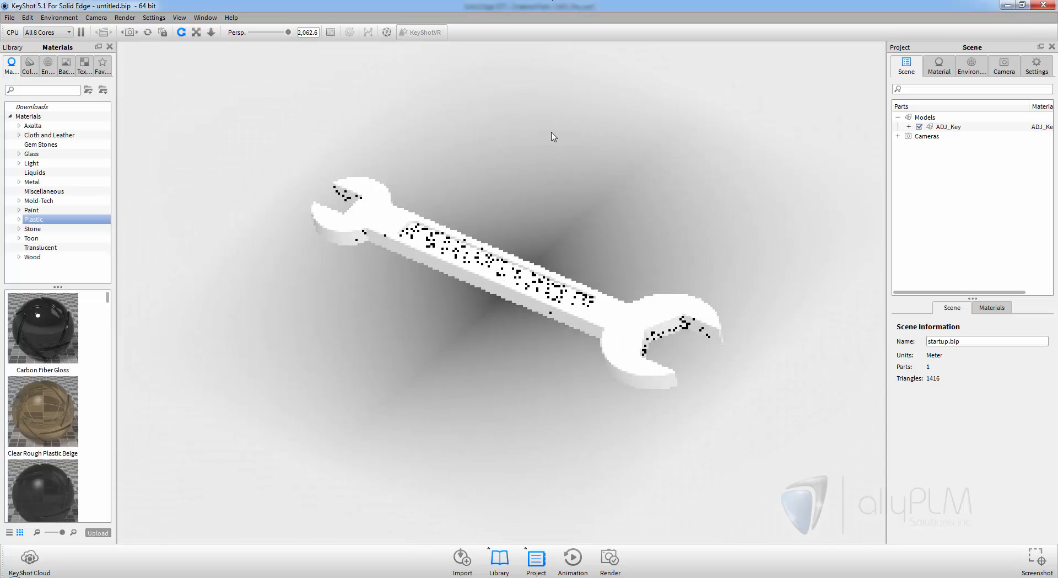
drag(552, 140, 553, 144)
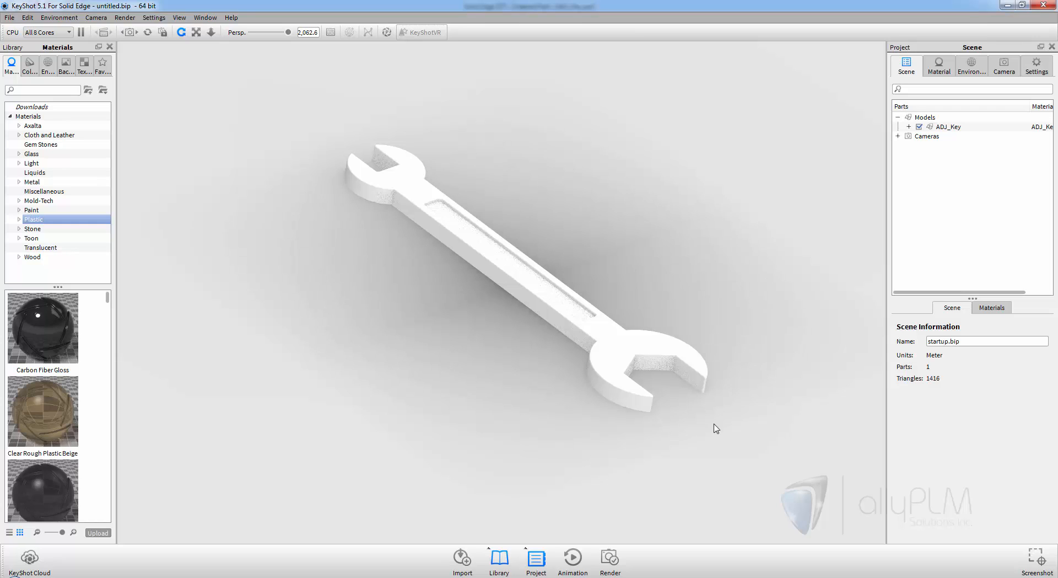
Hide and restore the Project and Library panels, and widen the Library so its categories are readable.
click(533, 564)
click(503, 560)
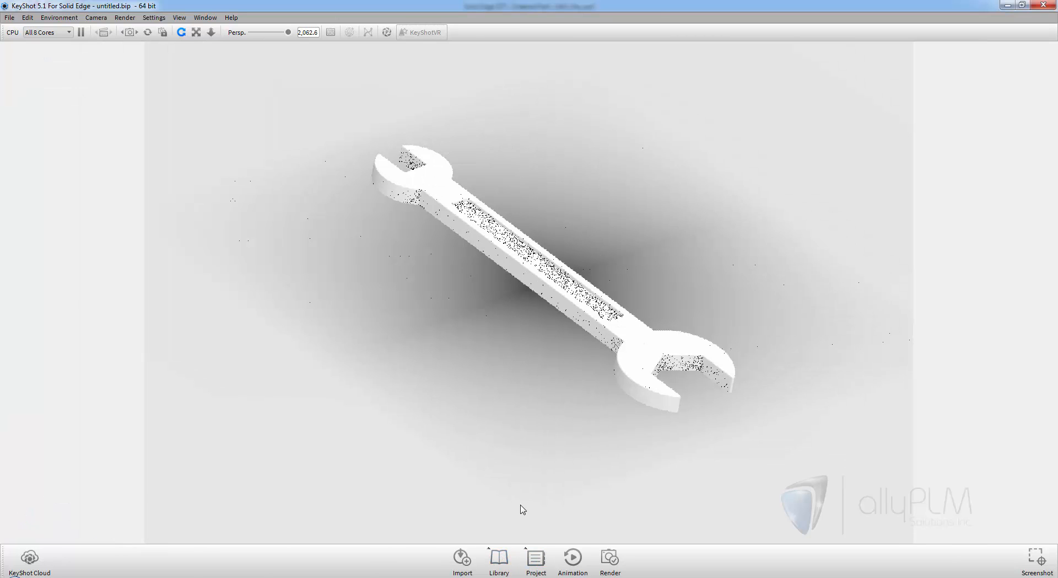
click(499, 559)
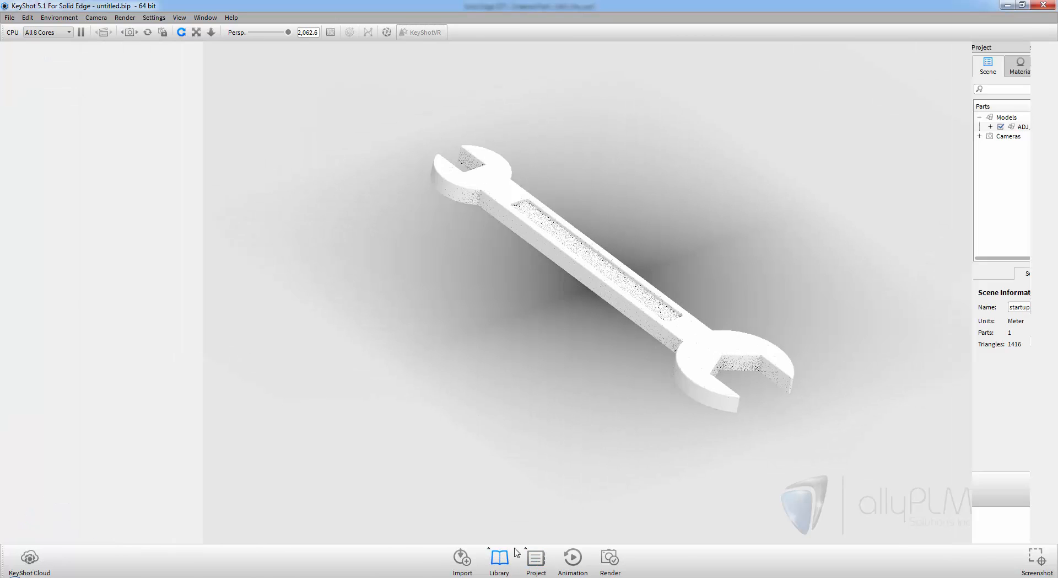
click(534, 563)
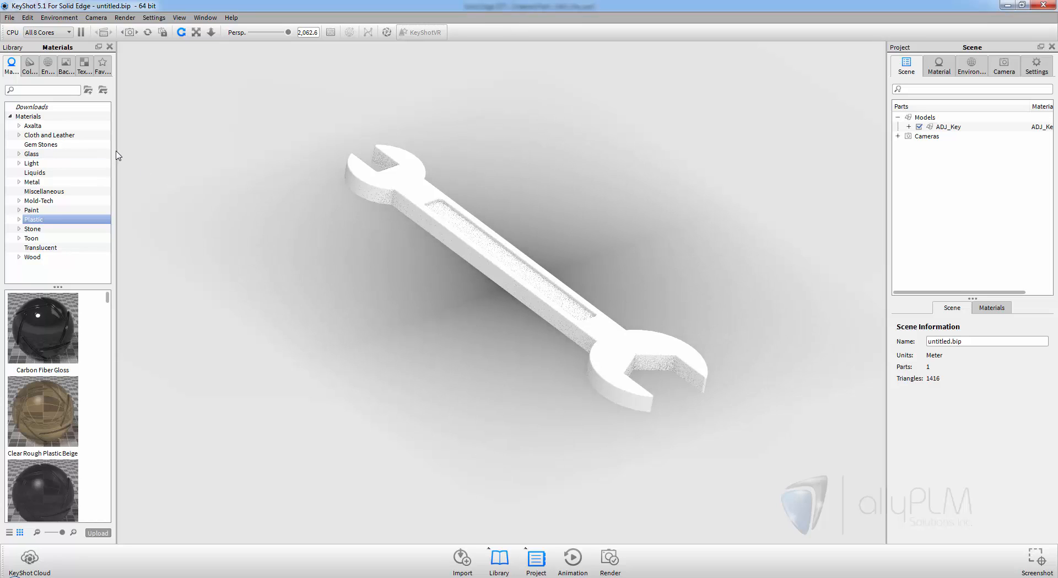
drag(116, 149, 163, 142)
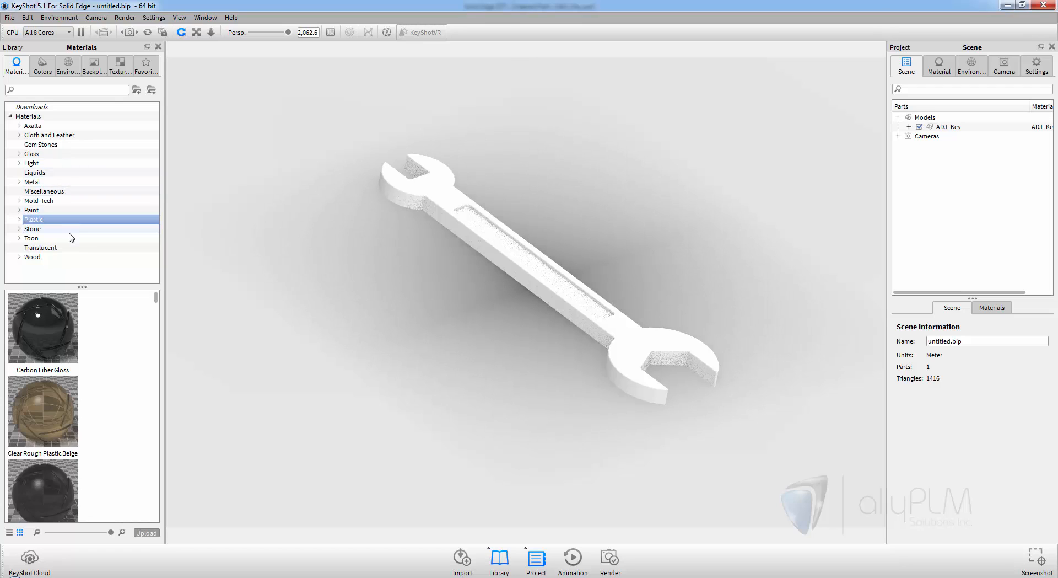
Browse the library's colors, its outdoor and studio environments, and the industrial interior backplates.
click(42, 67)
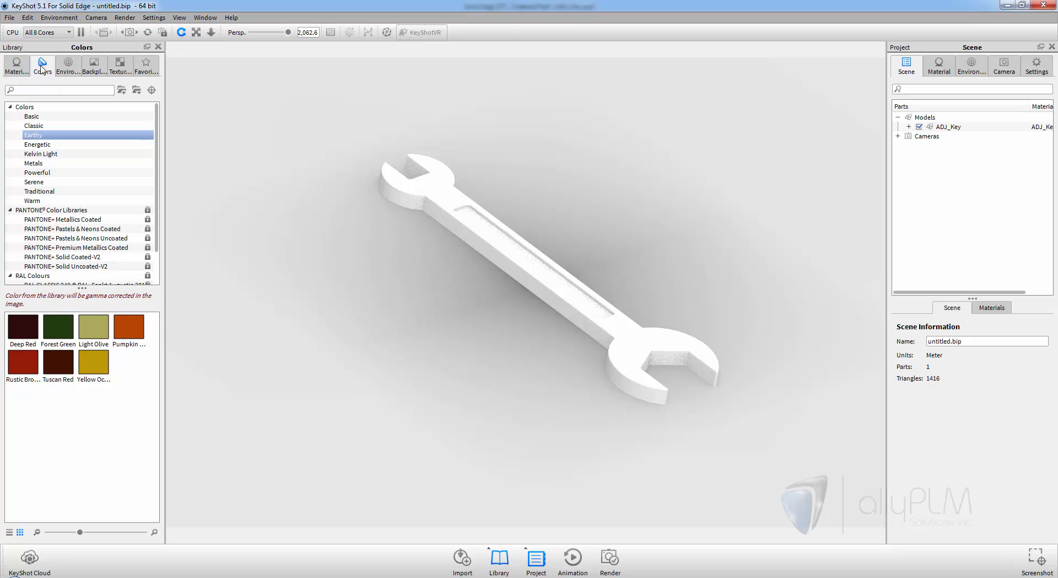
click(61, 70)
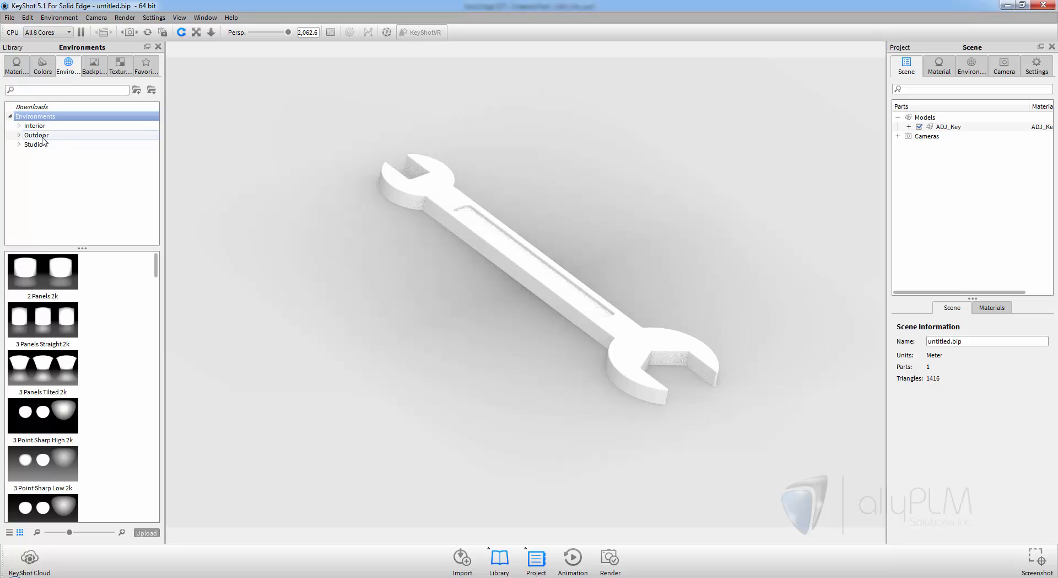
click(19, 135)
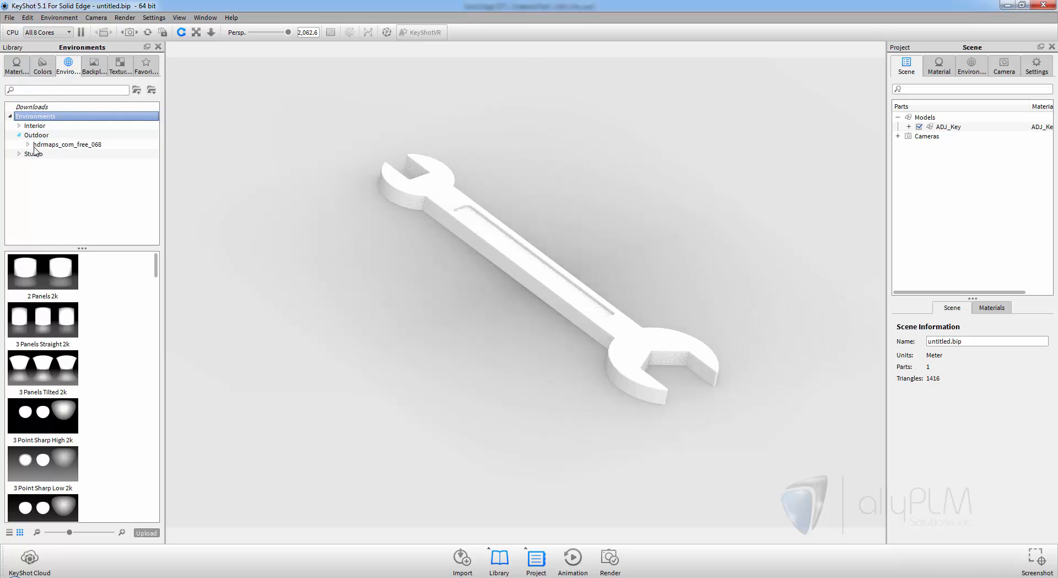
click(40, 145)
click(28, 154)
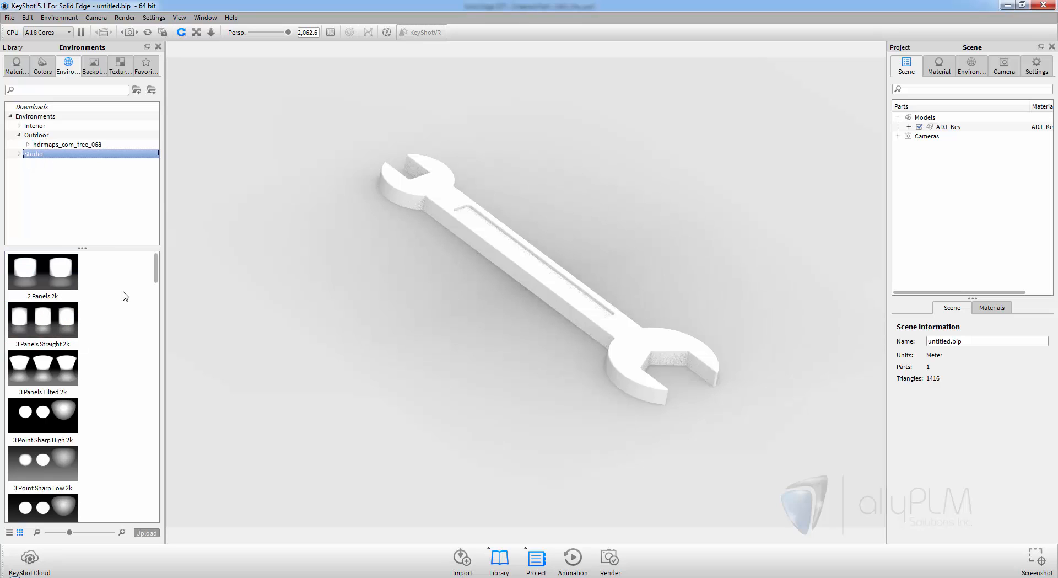
click(91, 64)
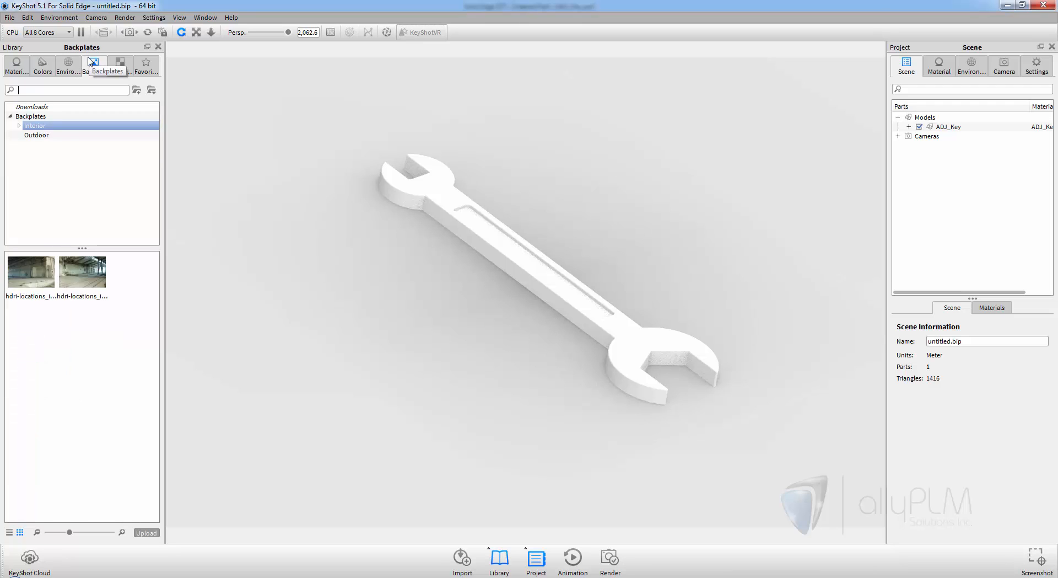
double_click(43, 128)
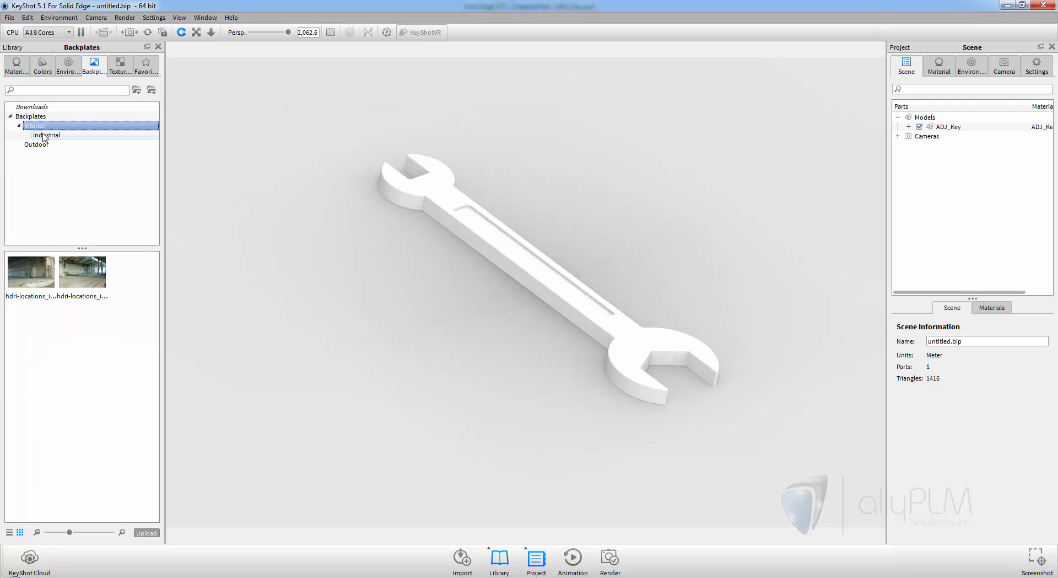
click(44, 137)
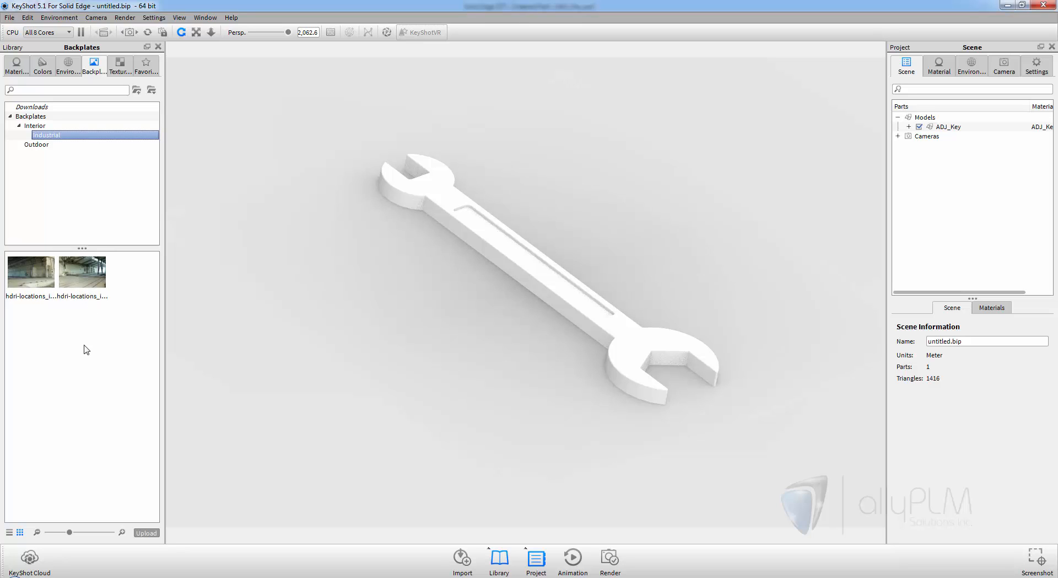
Browse the library's textures and the Lunch Byte favorite materials, and return to the materials library.
click(119, 67)
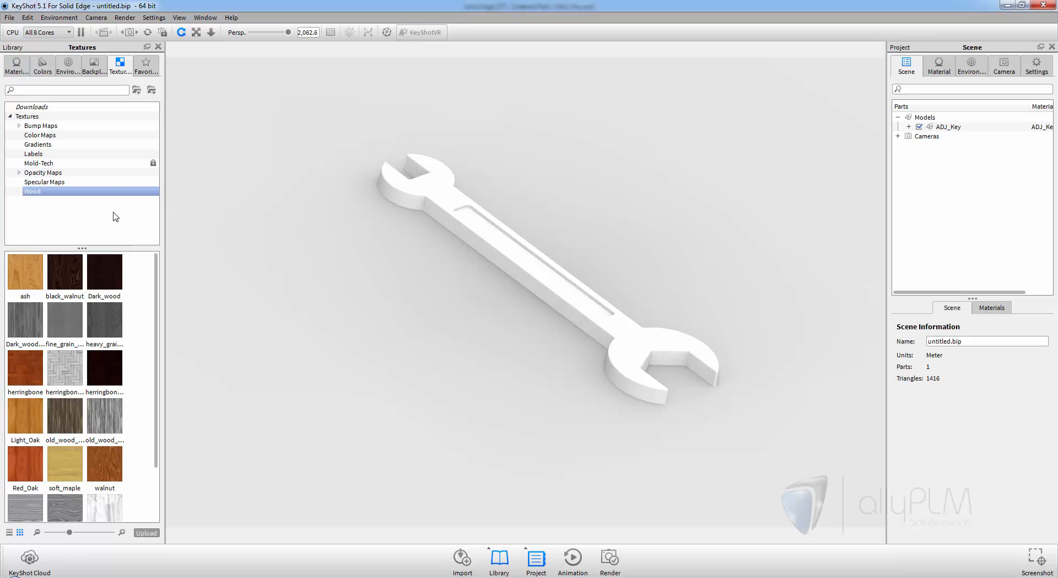
click(147, 68)
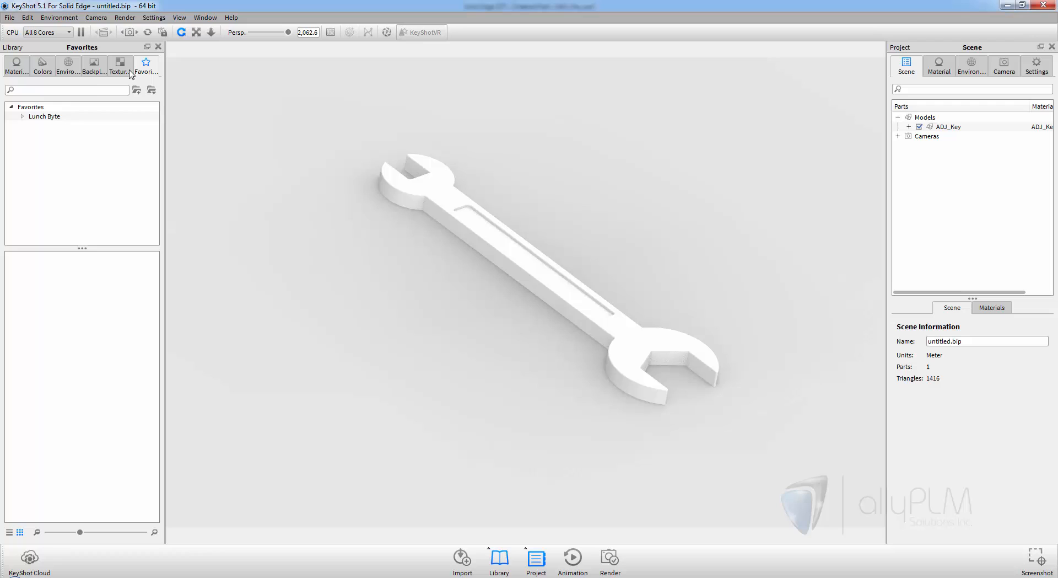
click(22, 117)
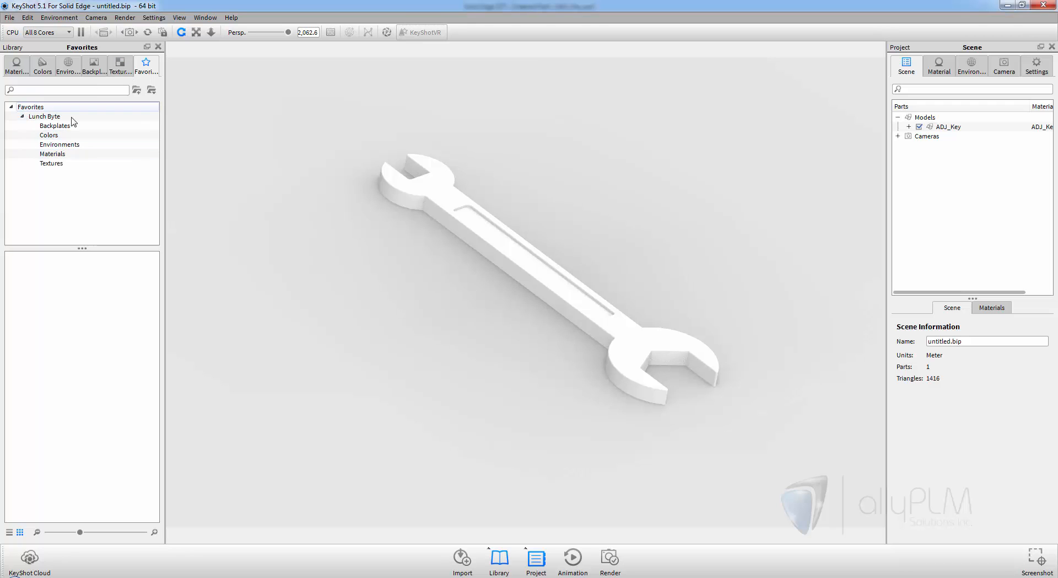
click(55, 153)
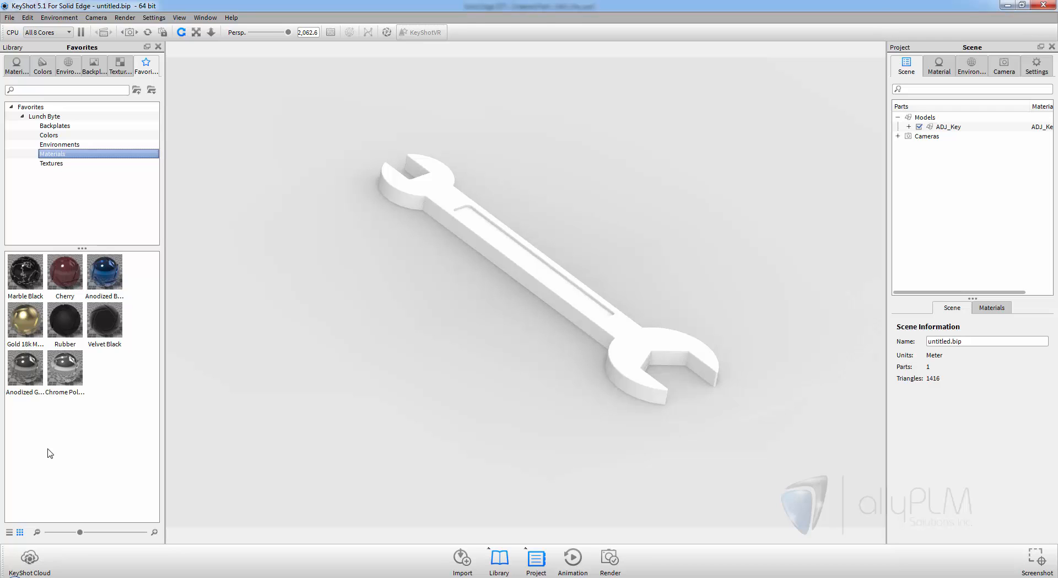
click(22, 68)
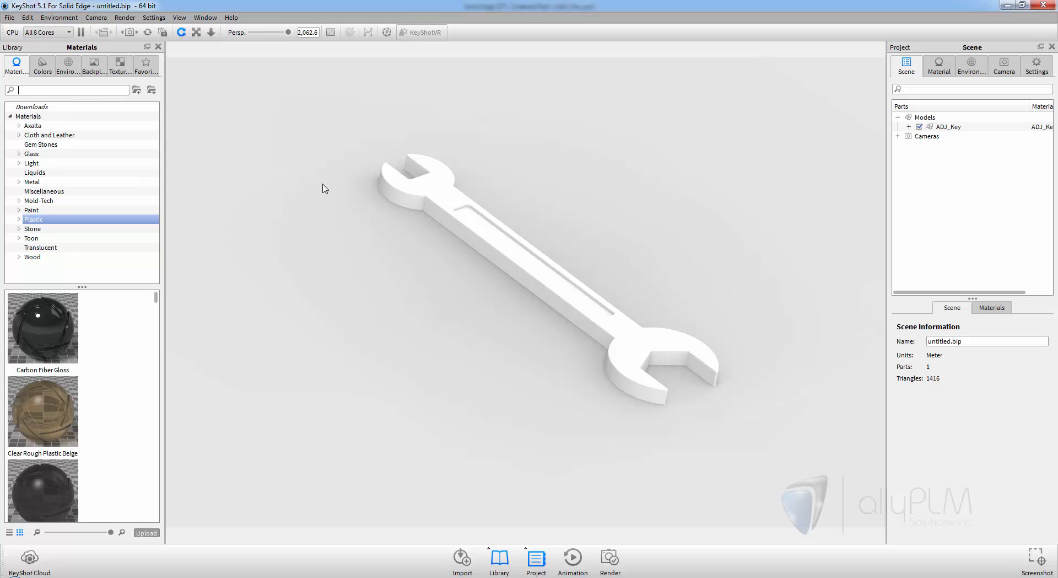
Orbit the wrench, pause the real-time rendering and resume it.
drag(367, 243, 356, 248)
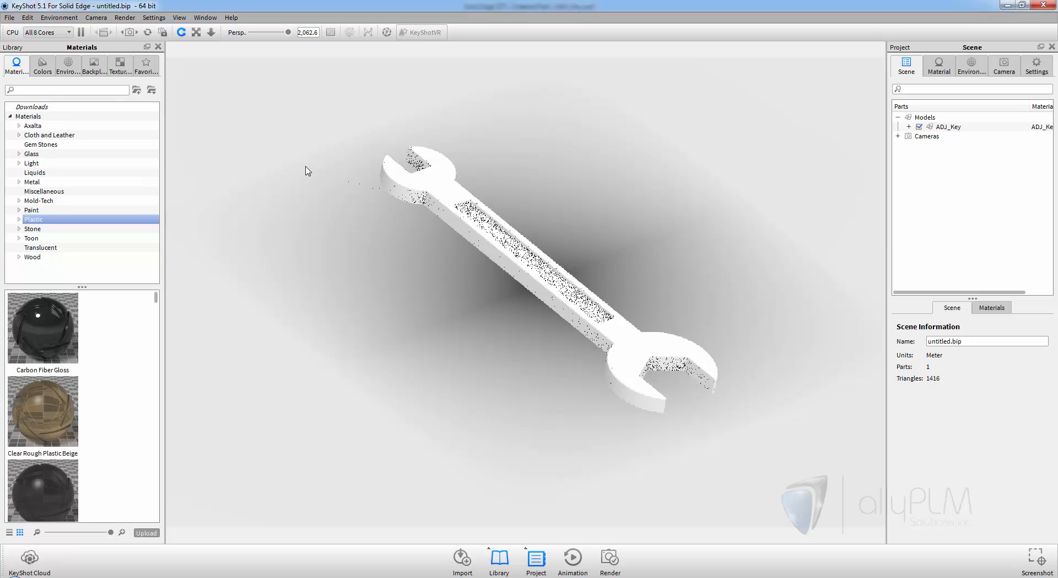
click(81, 32)
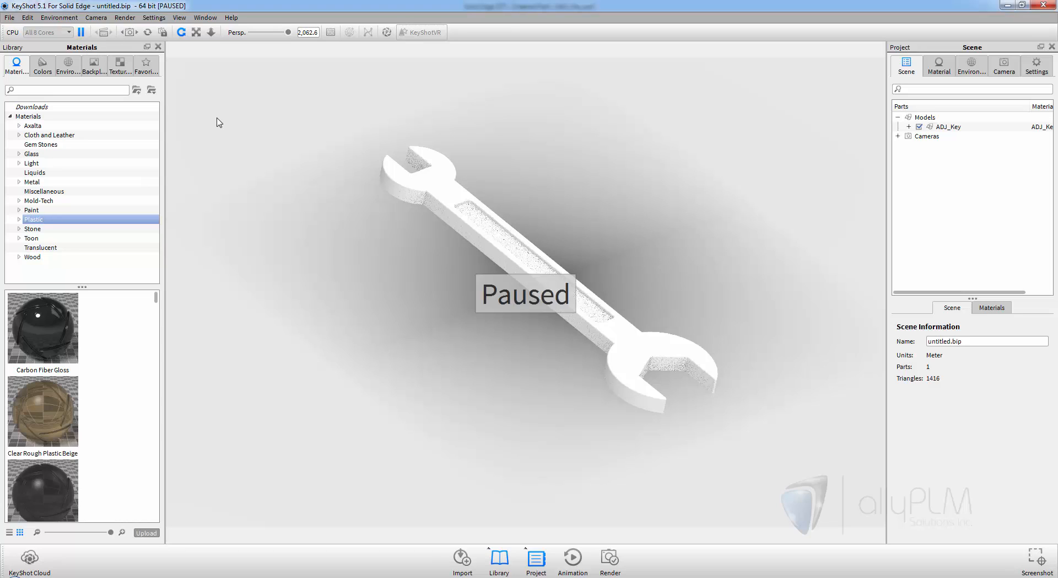
click(82, 33)
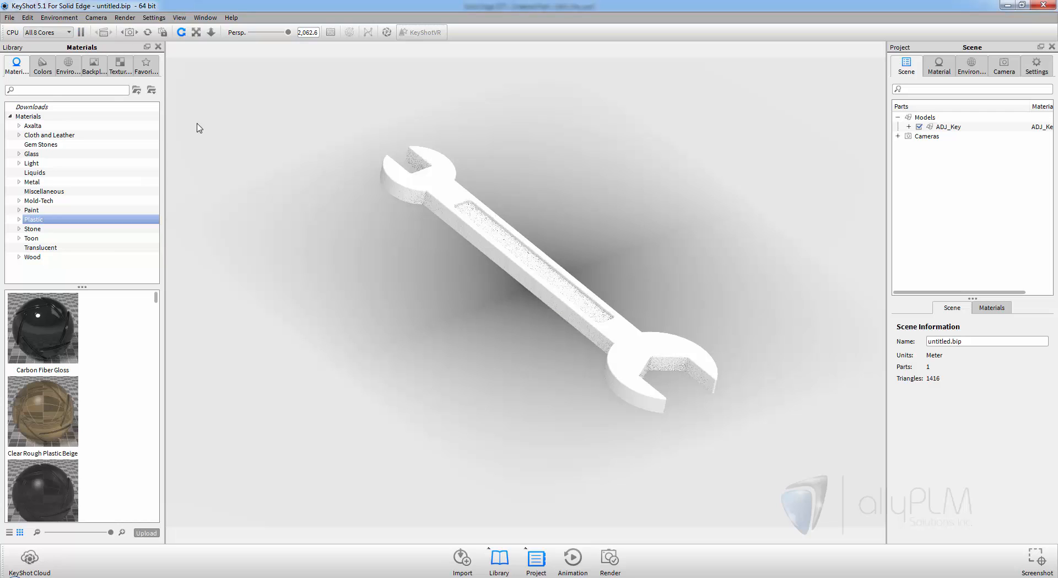
Switch to Windows Task Manager to examine the CPU usage during real-time rendering.
right_click(937, 574)
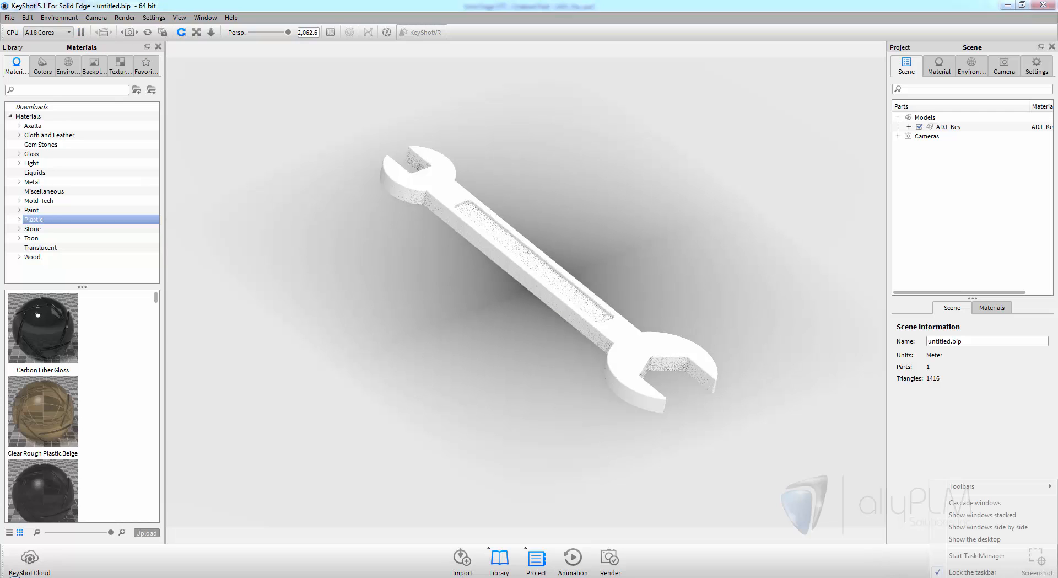
click(970, 555)
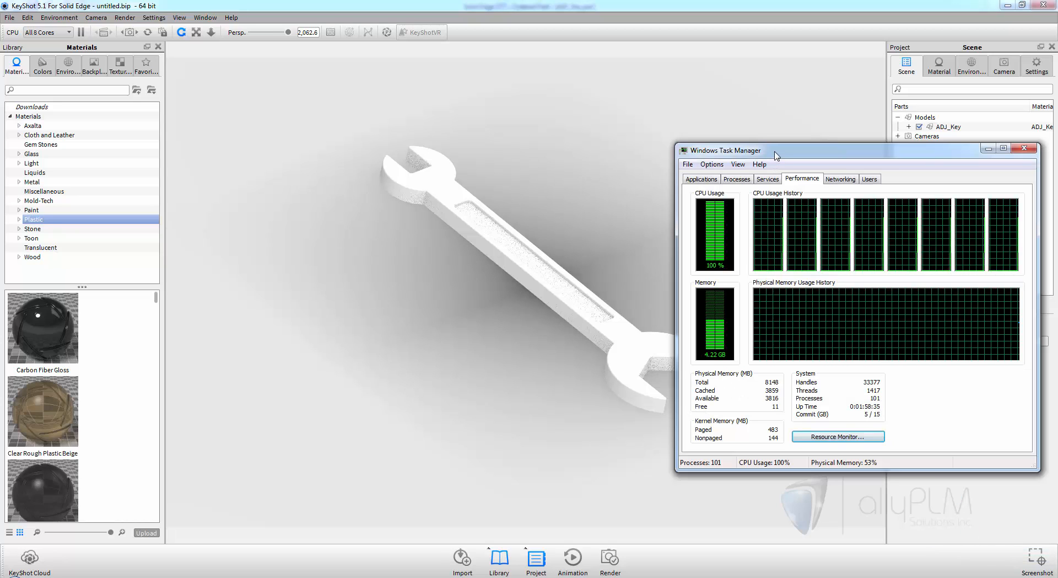
Pause the real-time rendering, examine the CPU usage in Task Manager, close it and resume the rendering.
drag(774, 150, 695, 150)
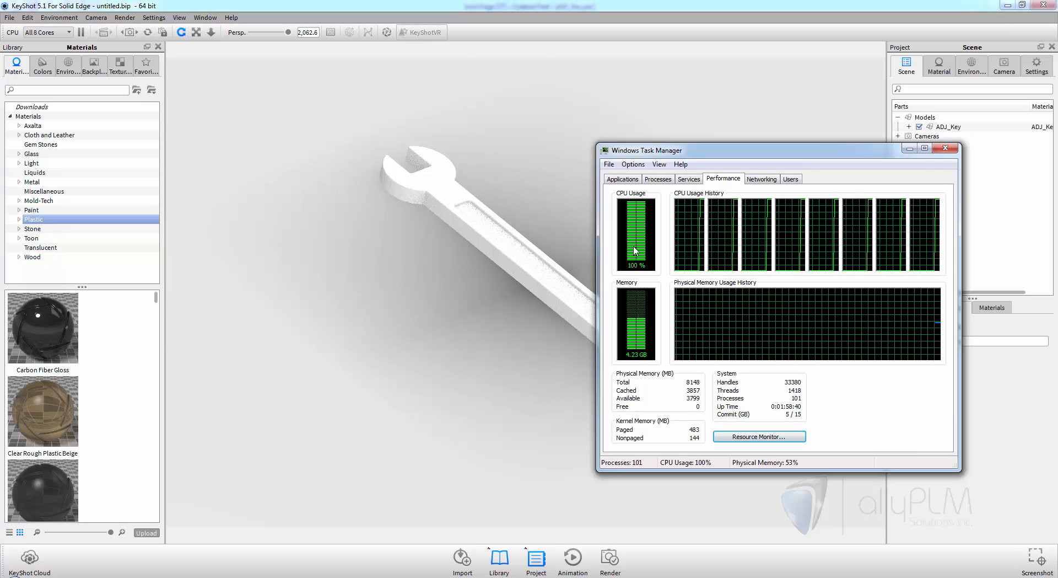
click(82, 34)
click(83, 34)
key(alt+Tab)
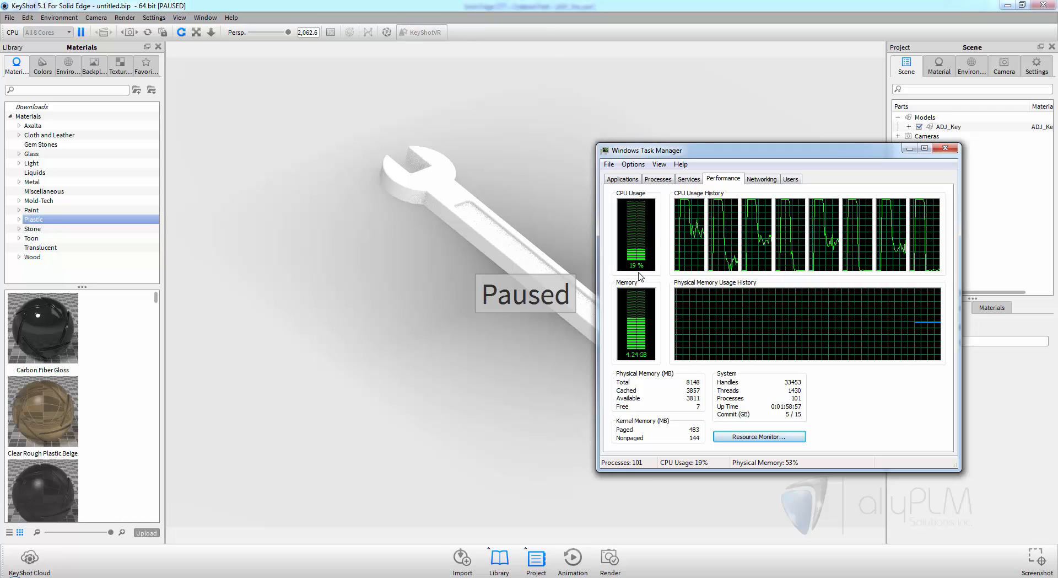
click(946, 150)
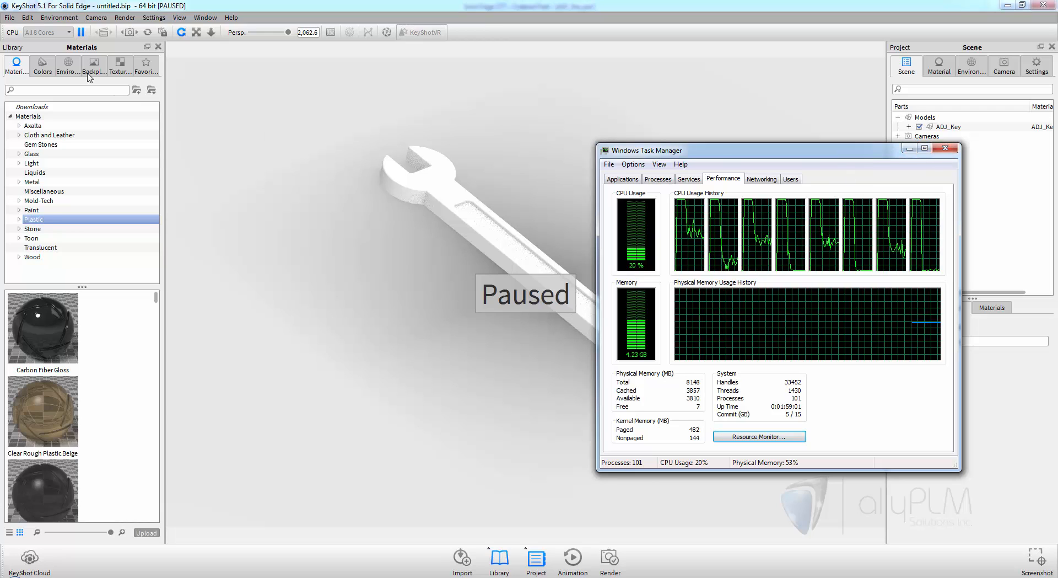
click(80, 33)
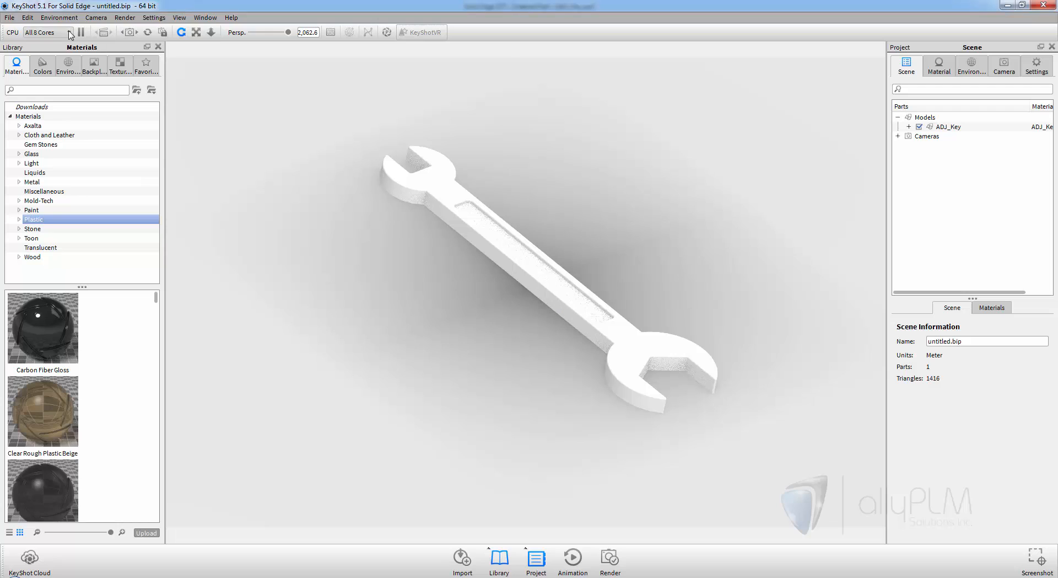
Limit the real-time rendering to 4 cores and examine the CPU usage in Task Manager.
click(71, 33)
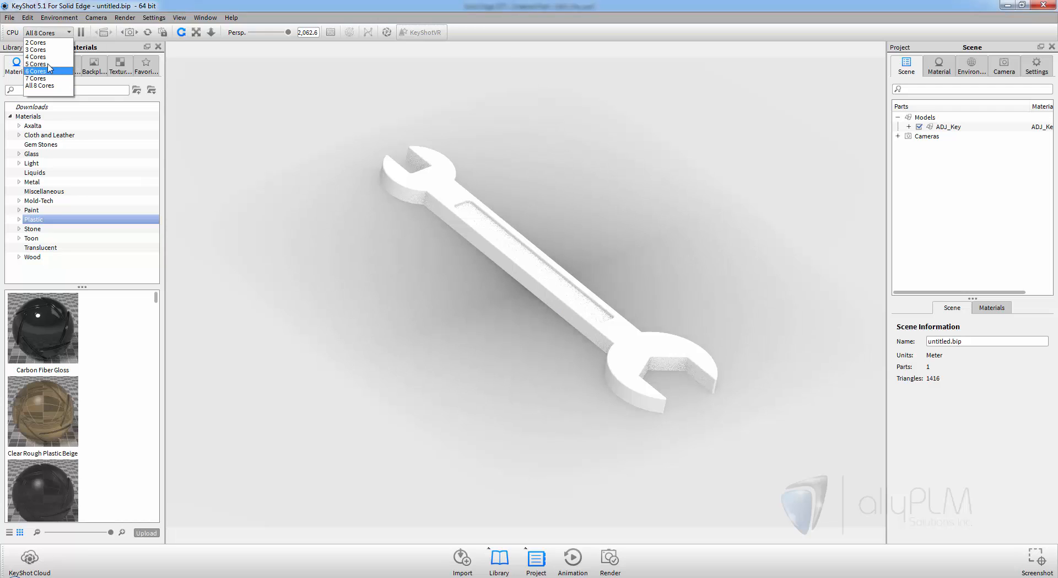
click(56, 57)
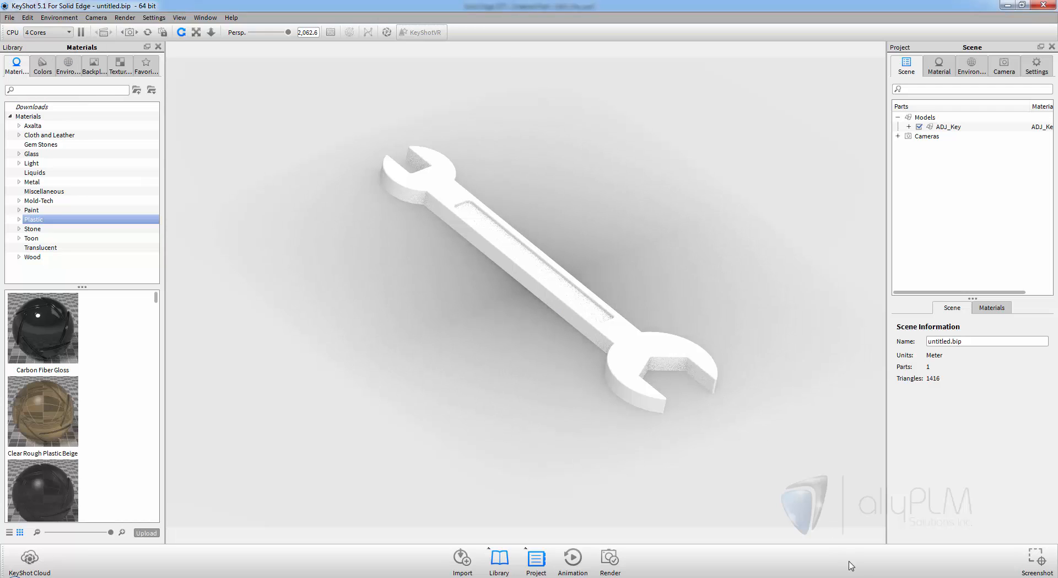
key(ctrl+shift+Escape)
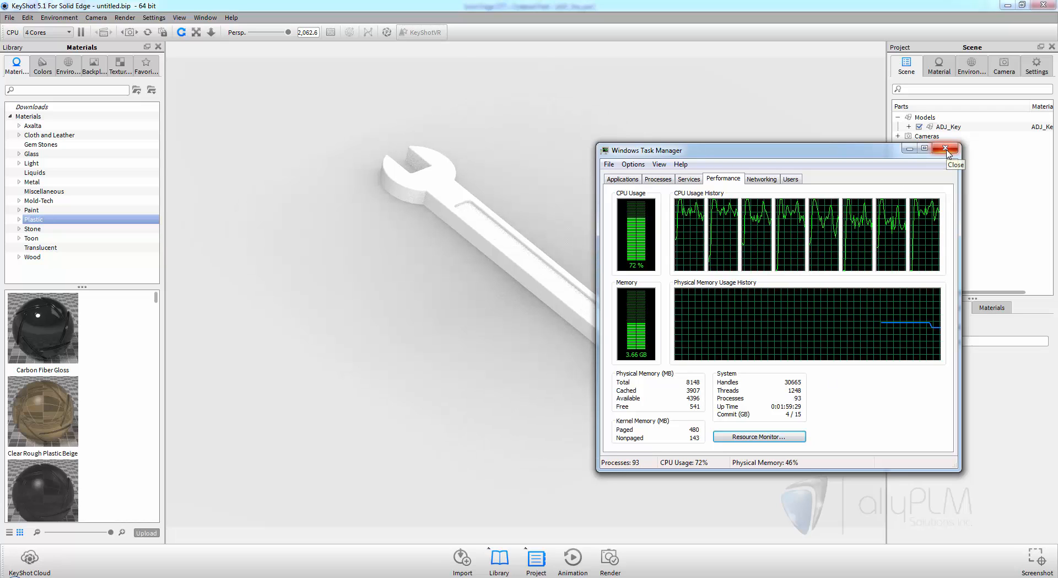
click(946, 148)
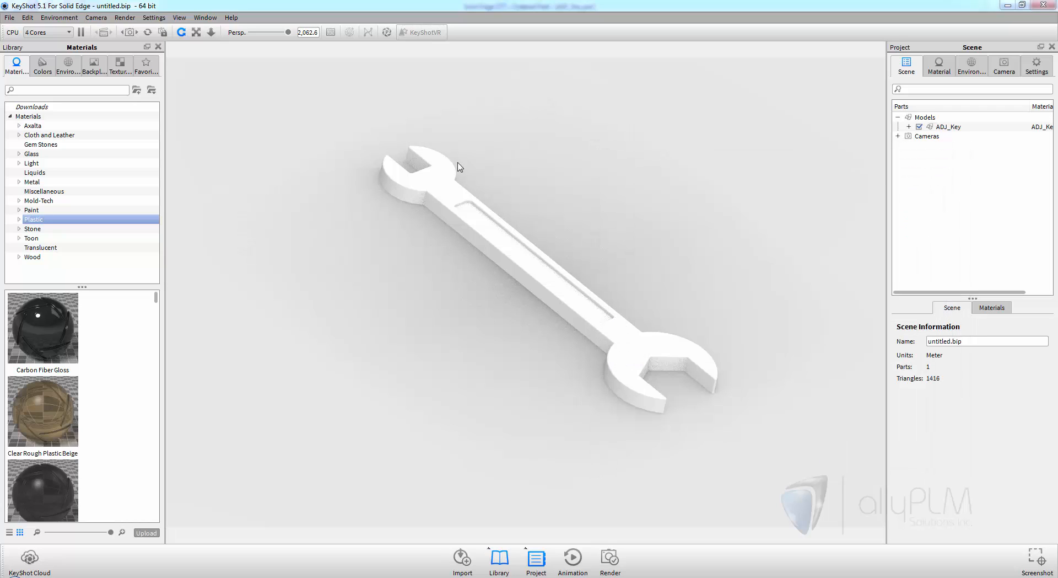
Set the real-time rendering to use all 8 cores, and pause and resume it once.
click(68, 32)
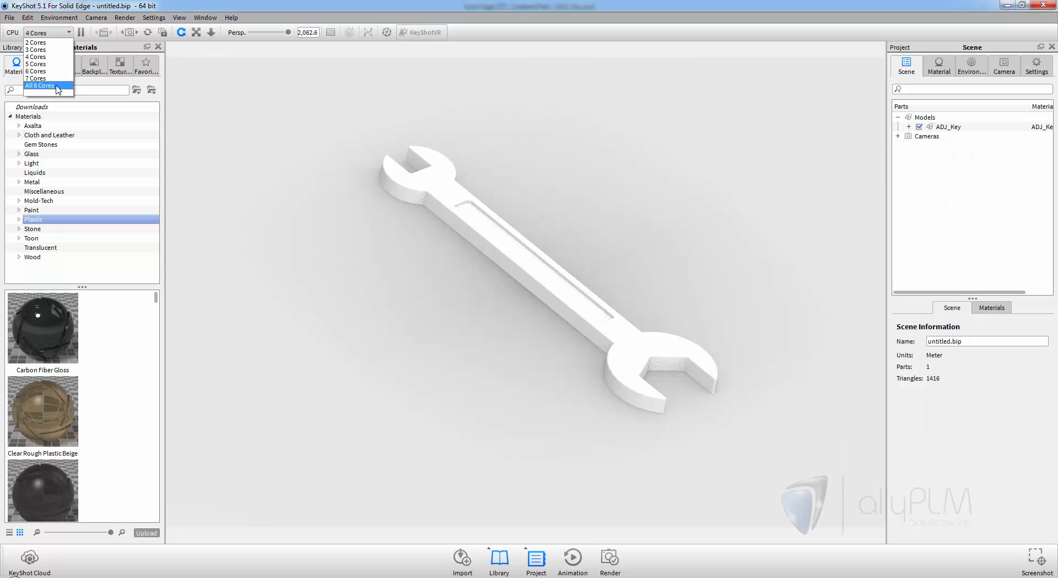
click(58, 85)
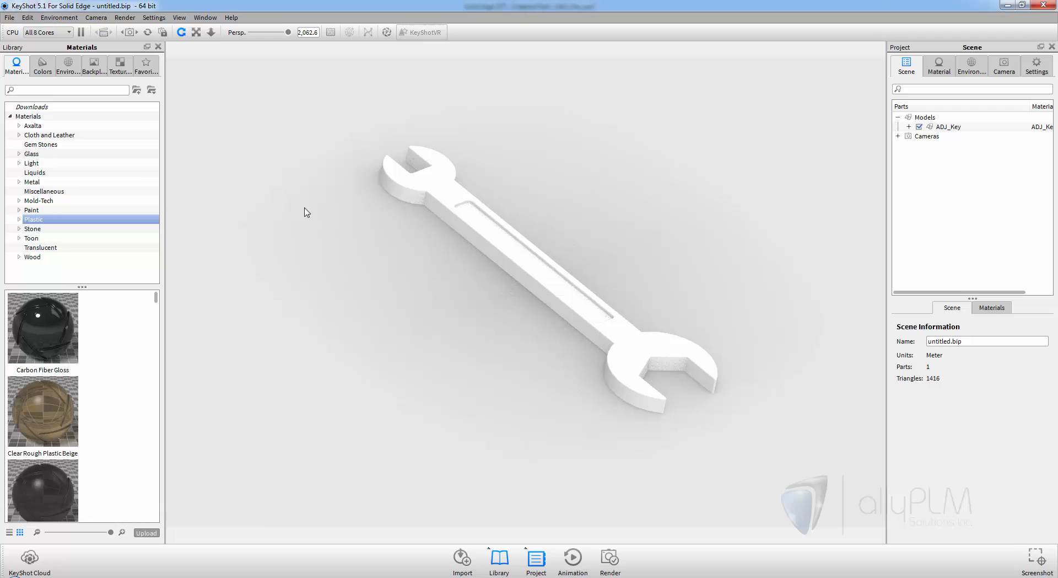
click(81, 32)
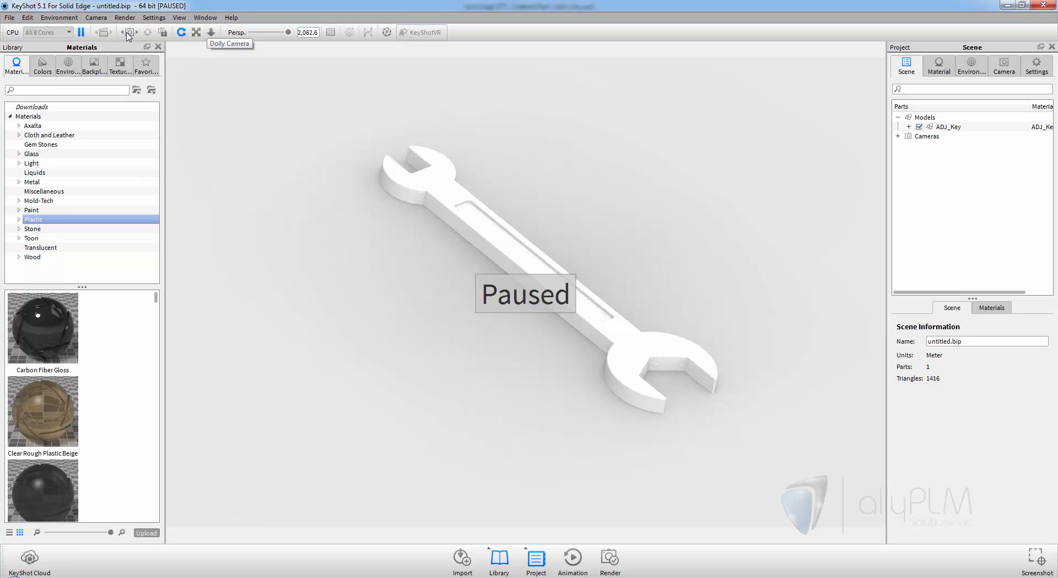
click(80, 34)
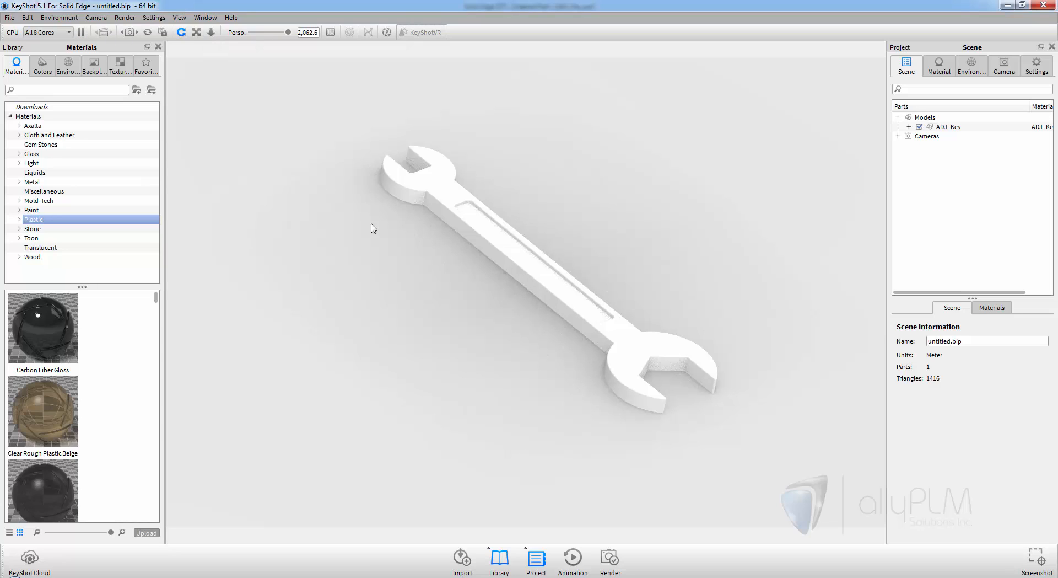
Try the camera's pan and dolly modes on the wrench.
mouse_move(368, 267)
mouse_down()
mouse_move(390, 293)
mouse_move(378, 307)
mouse_move(378, 222)
mouse_move(389, 276)
mouse_move(395, 243)
mouse_up()
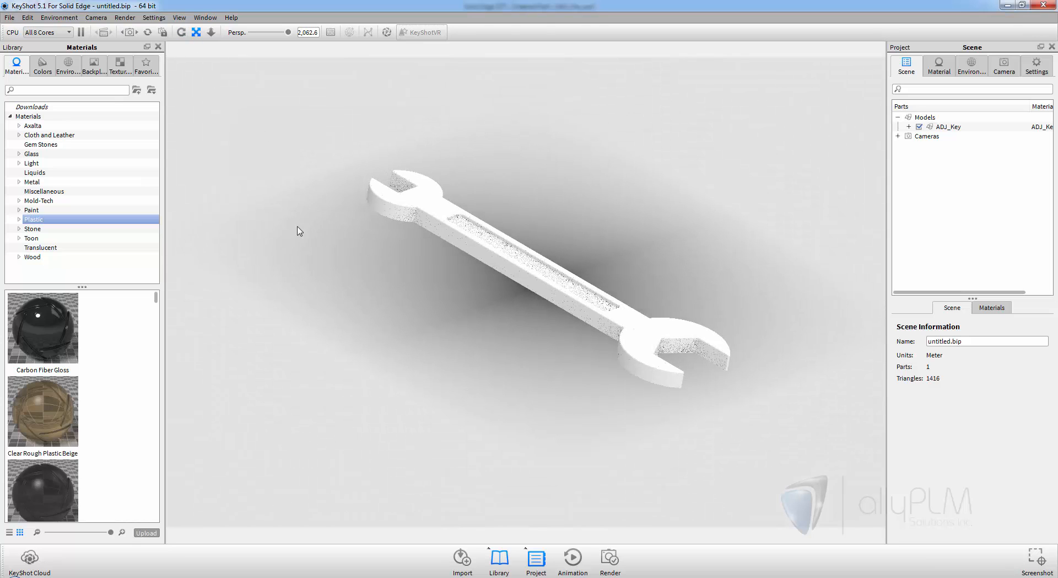
drag(326, 266, 338, 201)
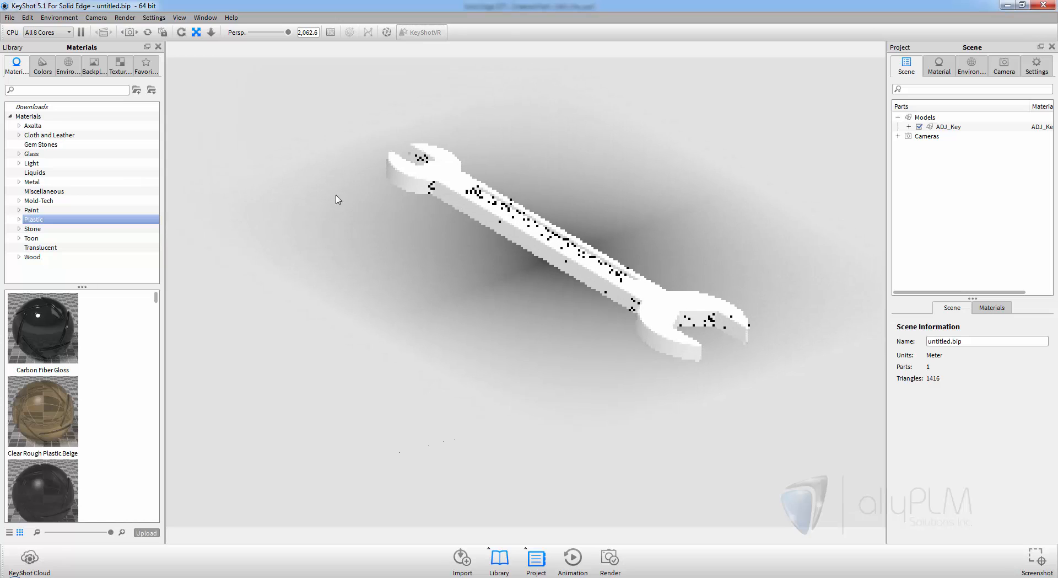
click(211, 33)
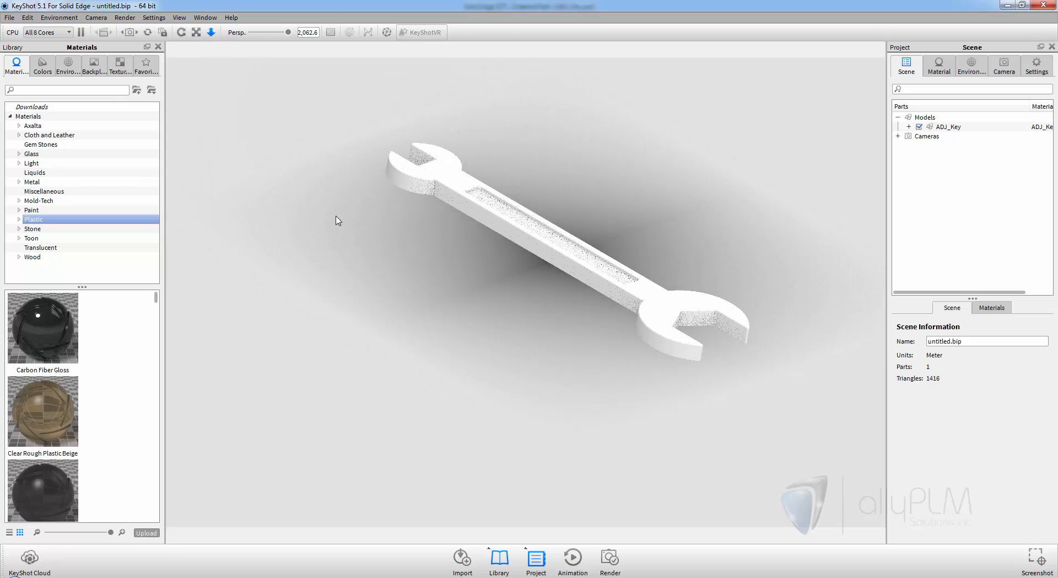
drag(456, 402, 436, 380)
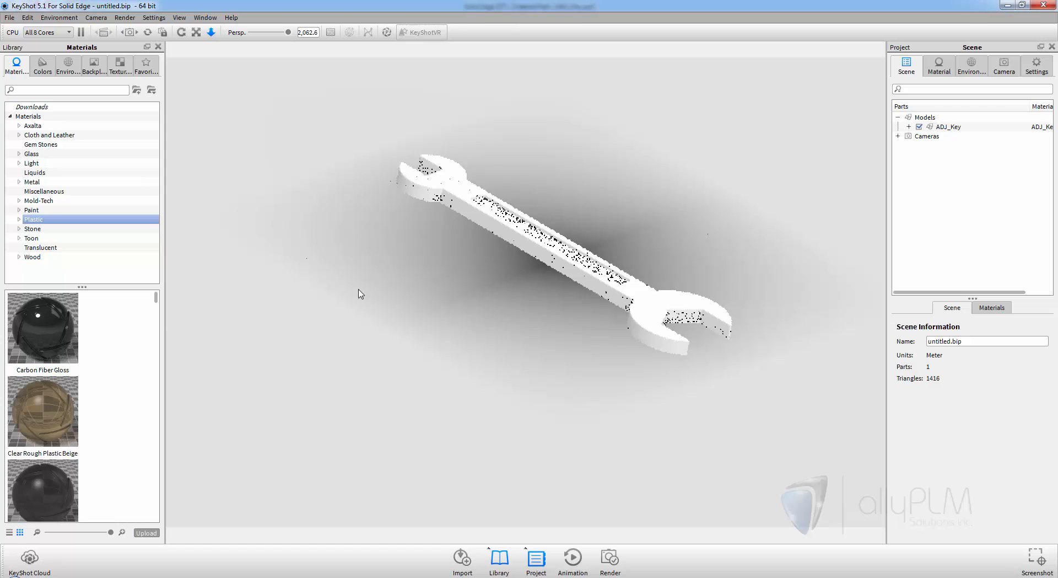
Return the camera to tumble mode, orbit the wrench and zoom out from it.
click(180, 34)
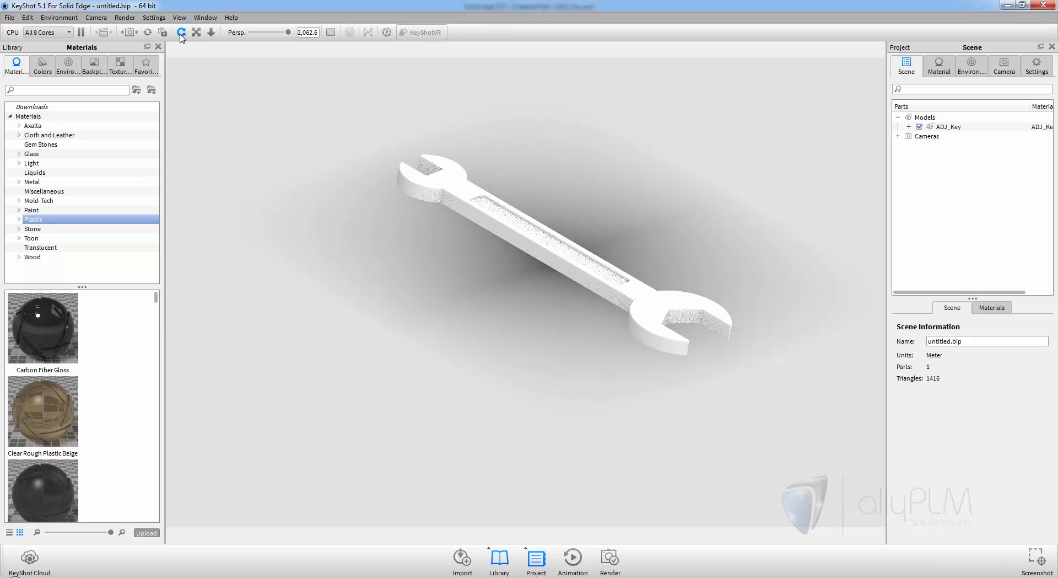
drag(396, 257, 448, 254)
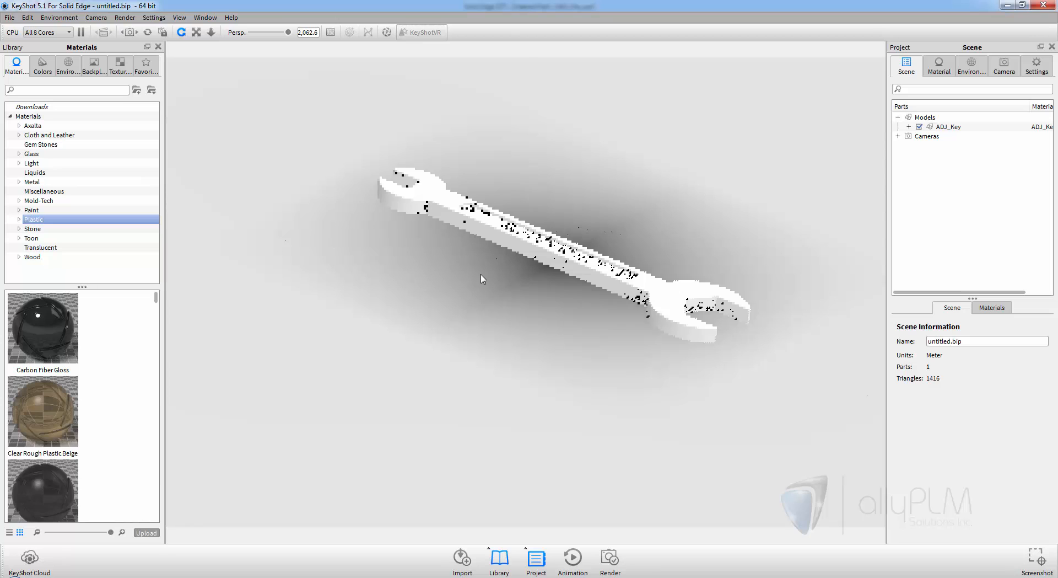
mouse_move(514, 283)
mouse_down()
mouse_move(378, 302)
mouse_move(393, 209)
mouse_move(445, 196)
mouse_move(541, 234)
mouse_move(520, 275)
mouse_move(523, 298)
mouse_up()
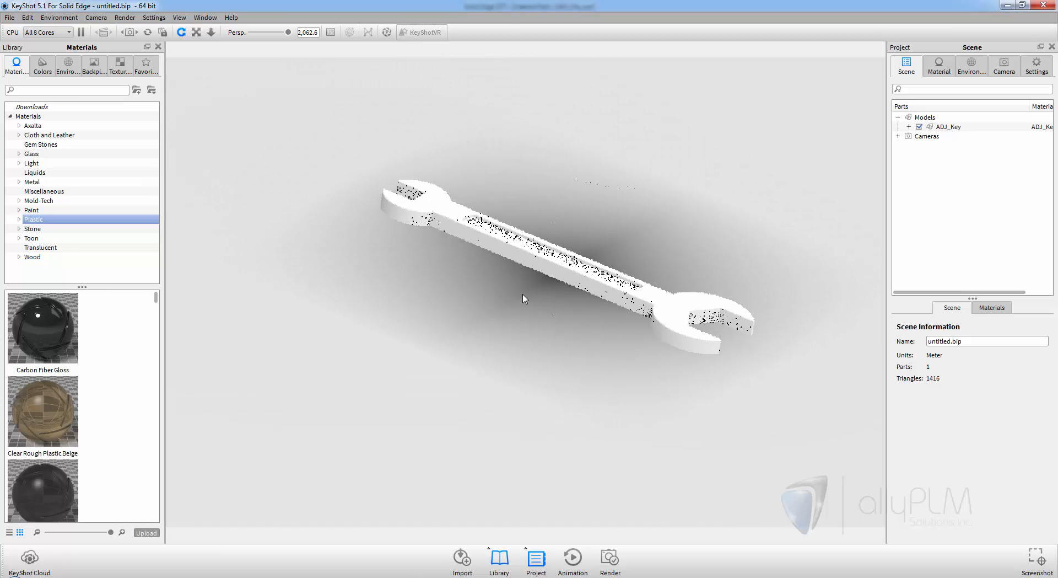
scroll(524, 299, down, 10)
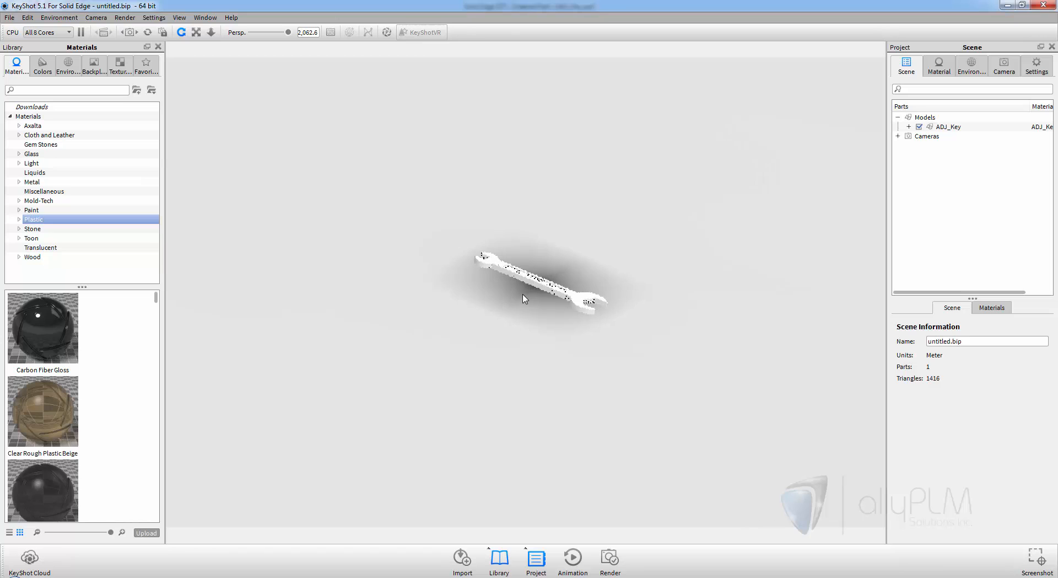
scroll(524, 298, up, 10)
scroll(523, 298, down, 3)
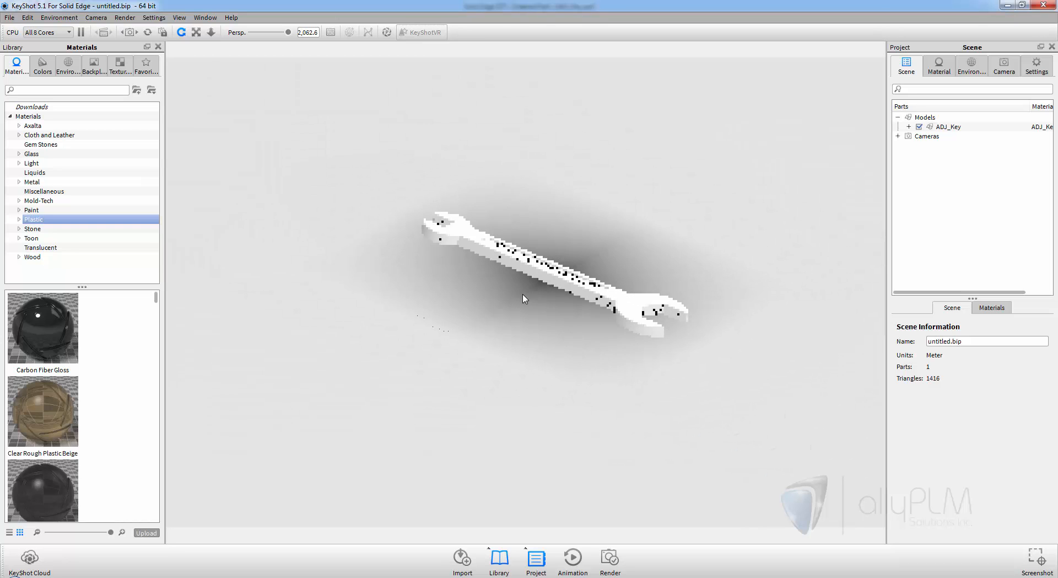
scroll(523, 298, down, 2)
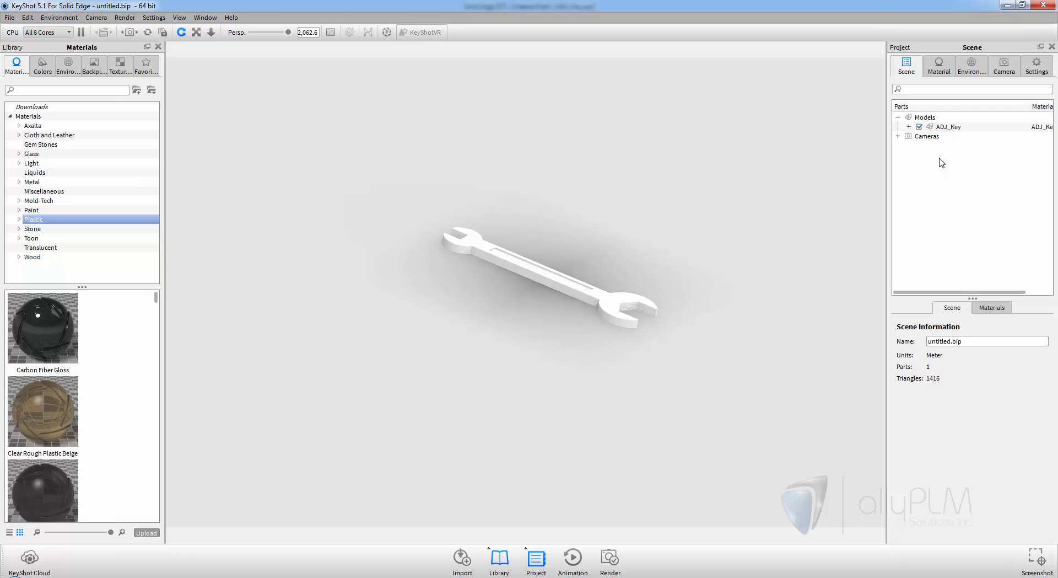
Expand the ADJ_Key model in the scene tree and examine the properties and available commands of its part ADJ_Key.par:0.25.
click(908, 127)
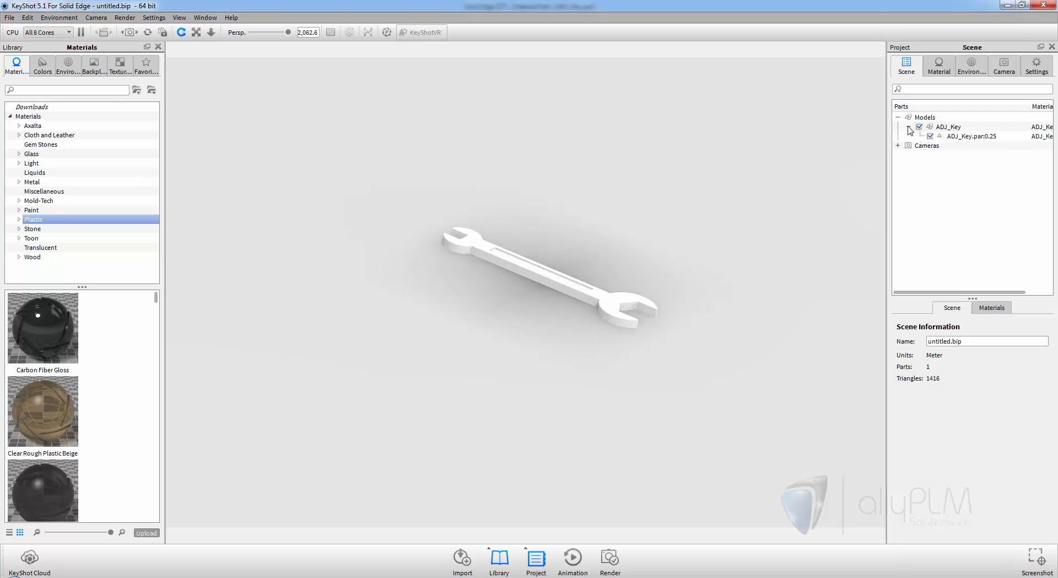
click(958, 138)
right_click(959, 138)
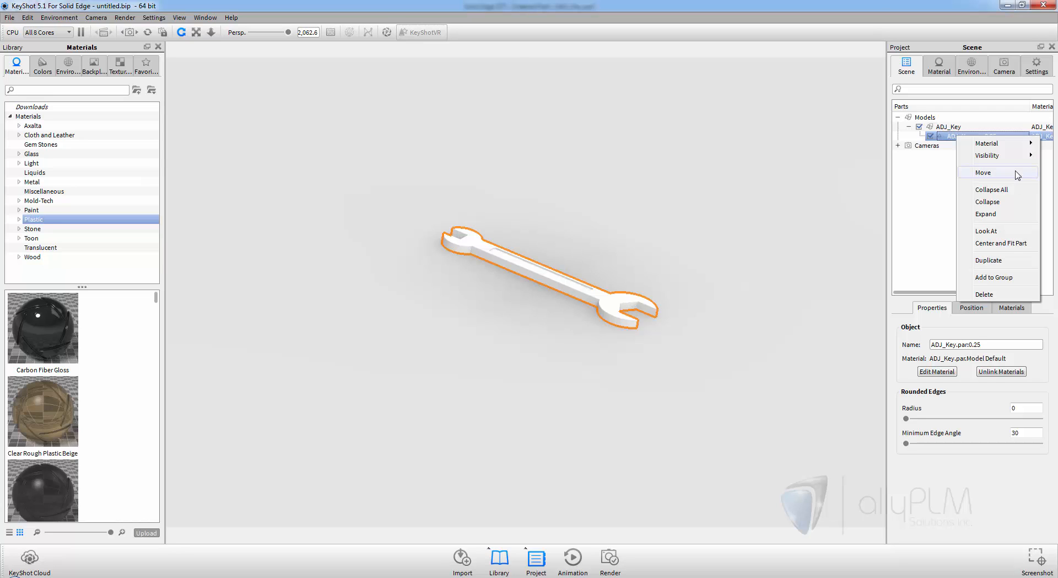
click(930, 203)
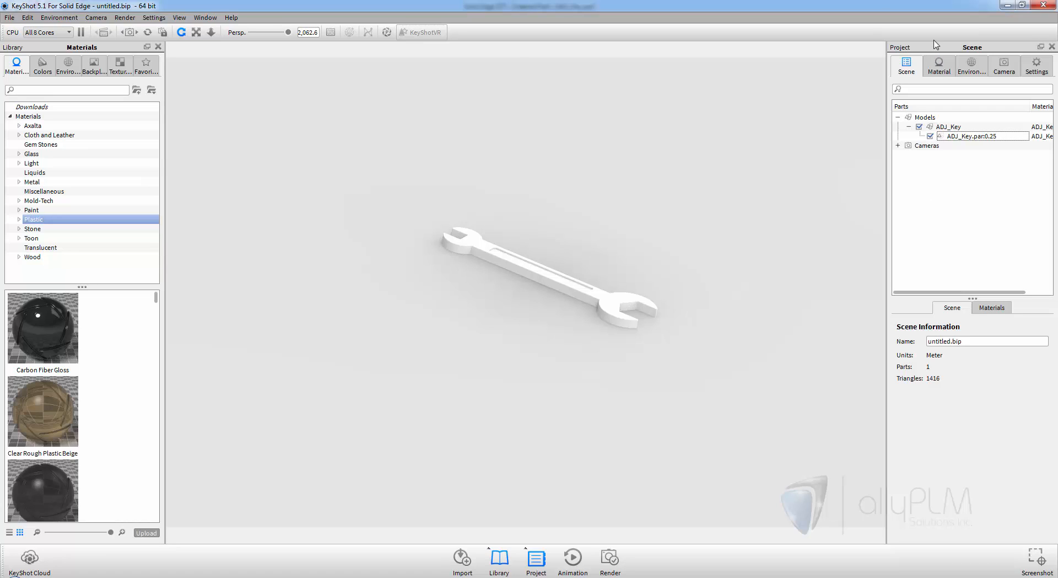
Examine the project's material and environment settings, pausing the real-time rendering.
click(939, 69)
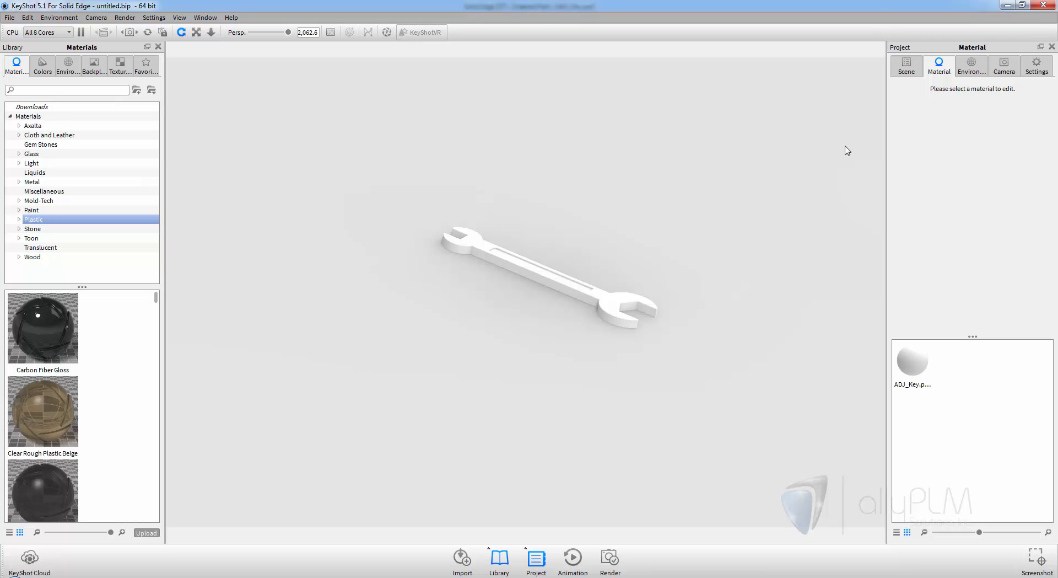
key(shift+p)
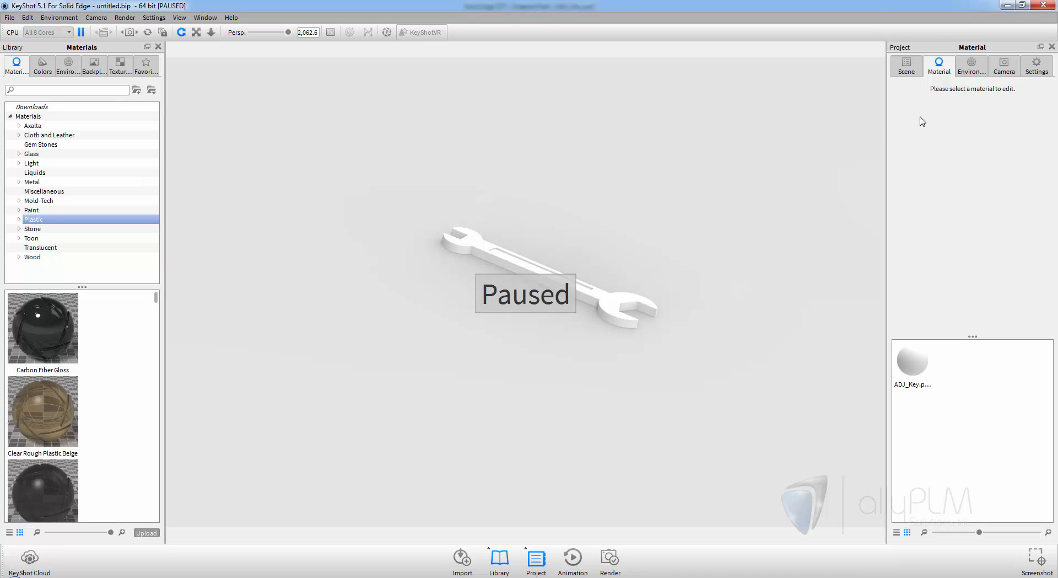
click(967, 70)
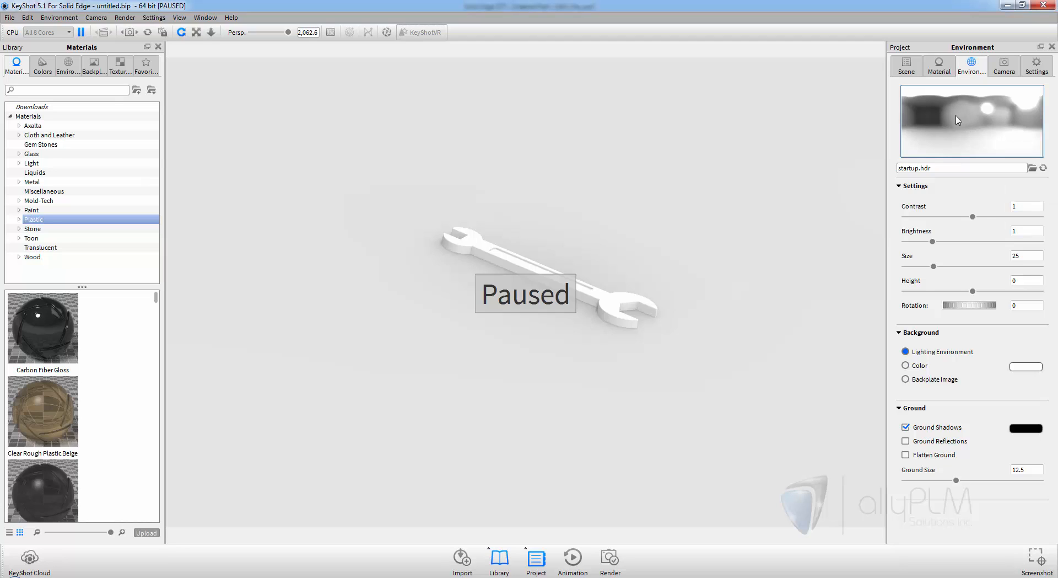
mouse_move(932, 126)
Examine the camera's position, lens settings and lens effects and the project's resolution and image adjustments, and return to the scene tree.
click(1001, 67)
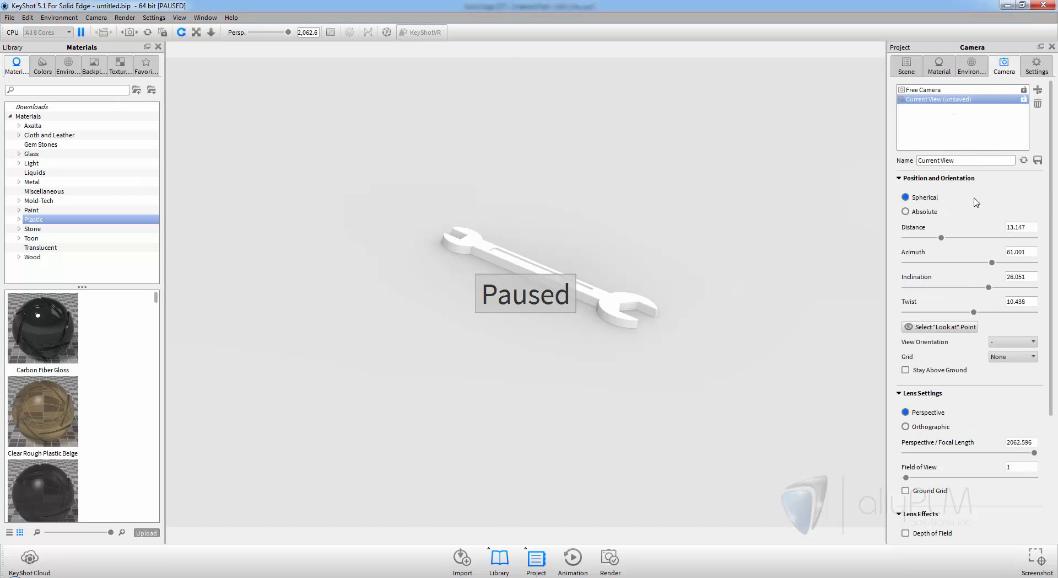
scroll(977, 216, down, 2)
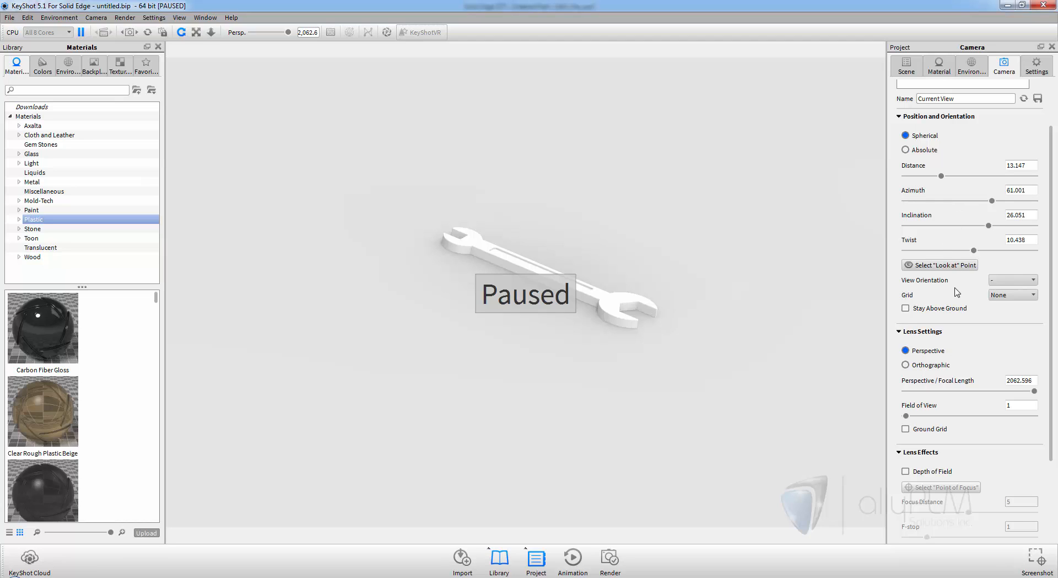
scroll(956, 331, down, 1)
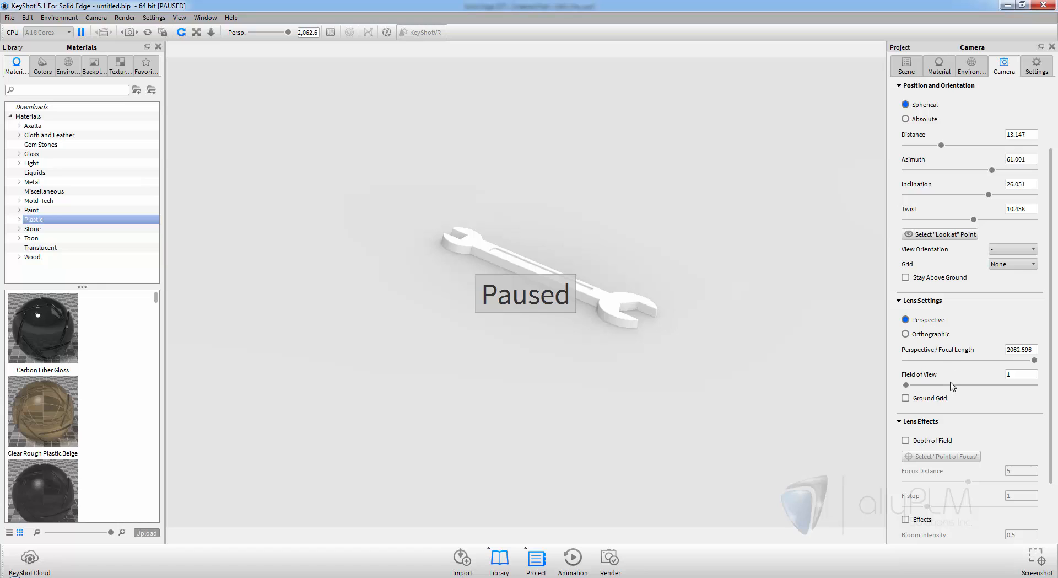
scroll(953, 375, down, 3)
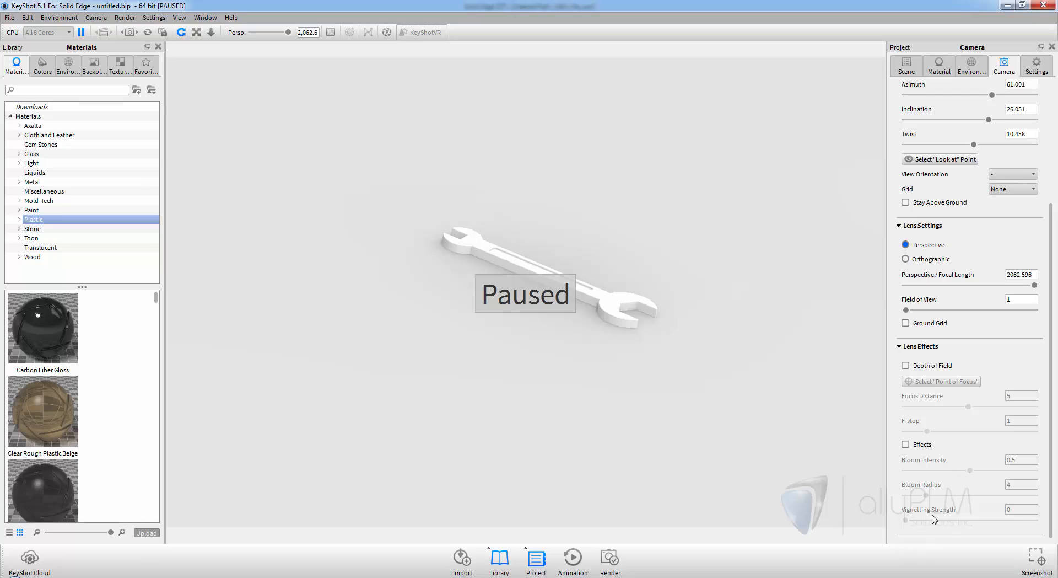
scroll(952, 484, up, 5)
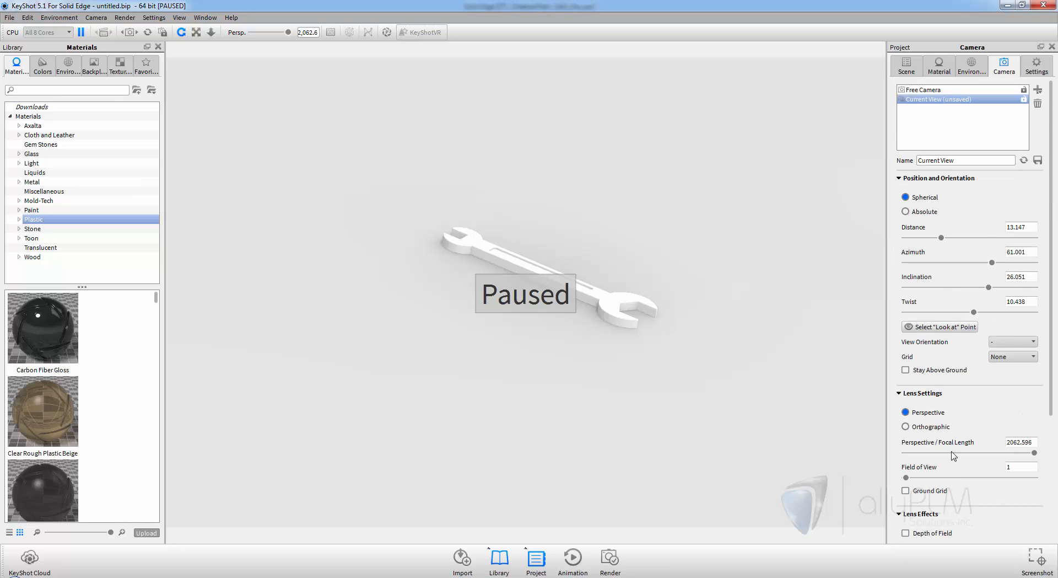
click(1036, 67)
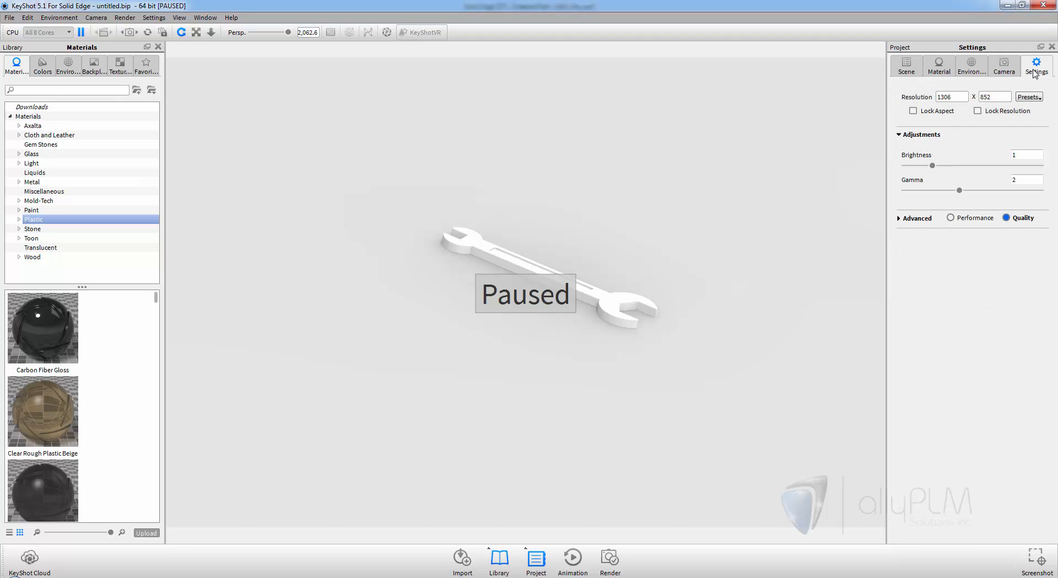
click(905, 66)
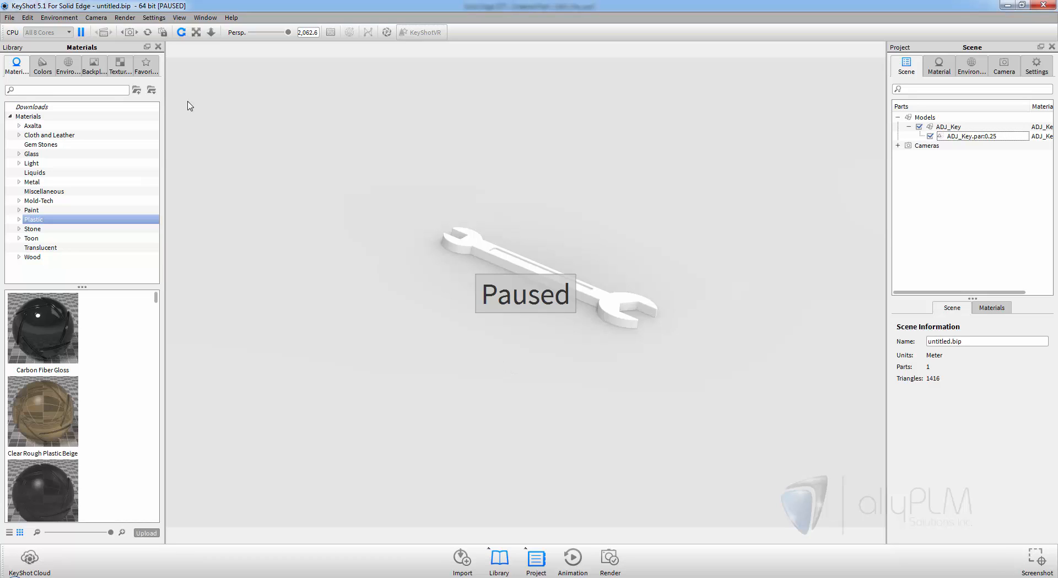
With real-time rendering resumed, switch to Solid Edge, assign Copper to ADJ_Key.par and send the update to KeyShot.
click(80, 32)
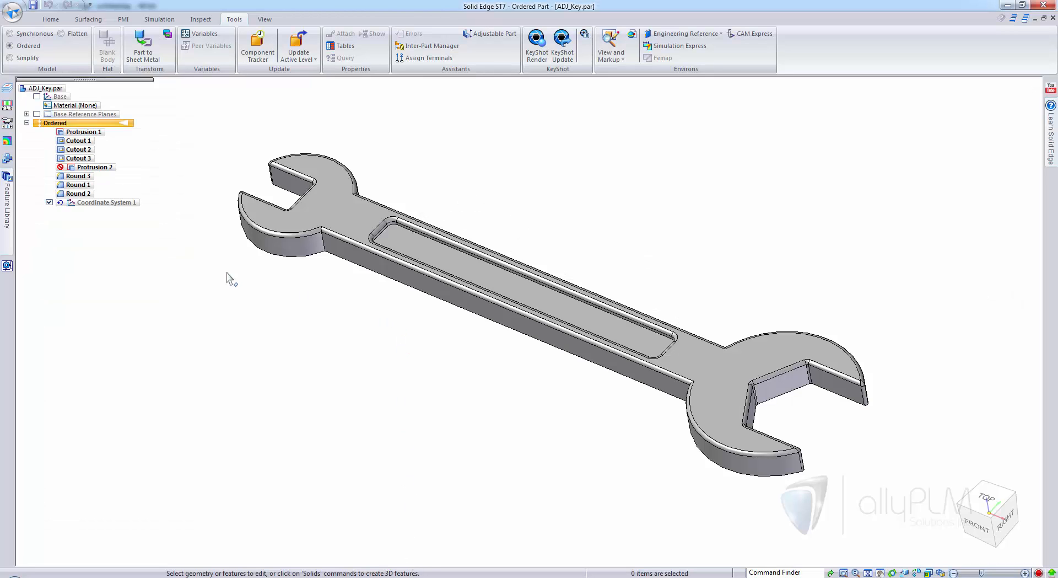
right_click(88, 107)
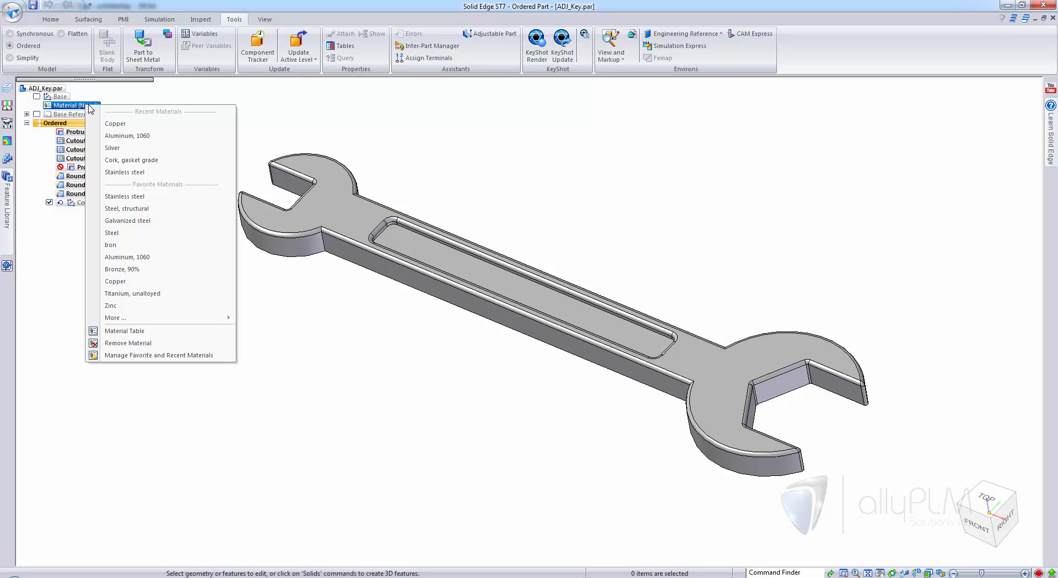
click(163, 125)
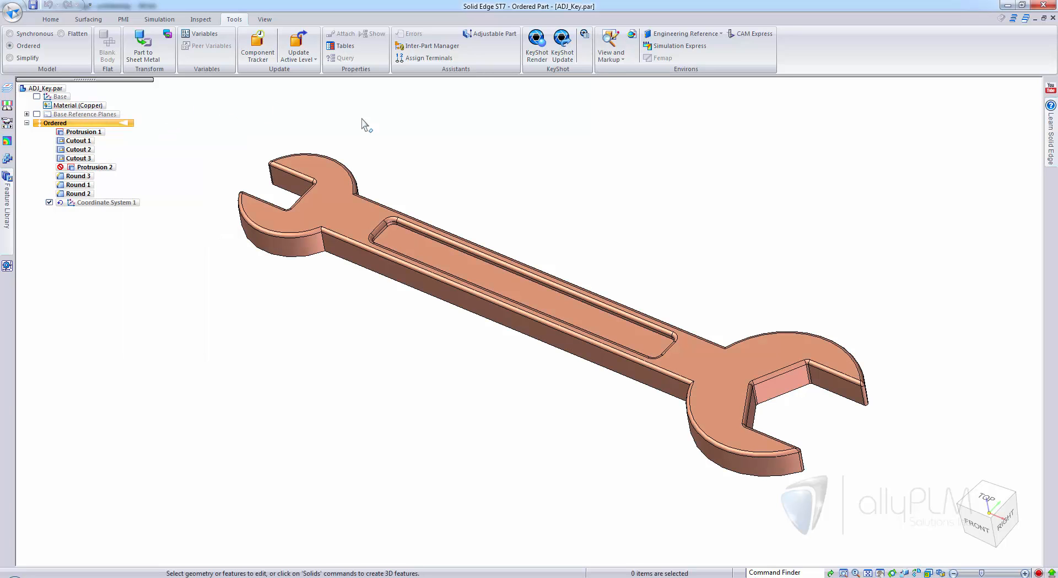
click(562, 54)
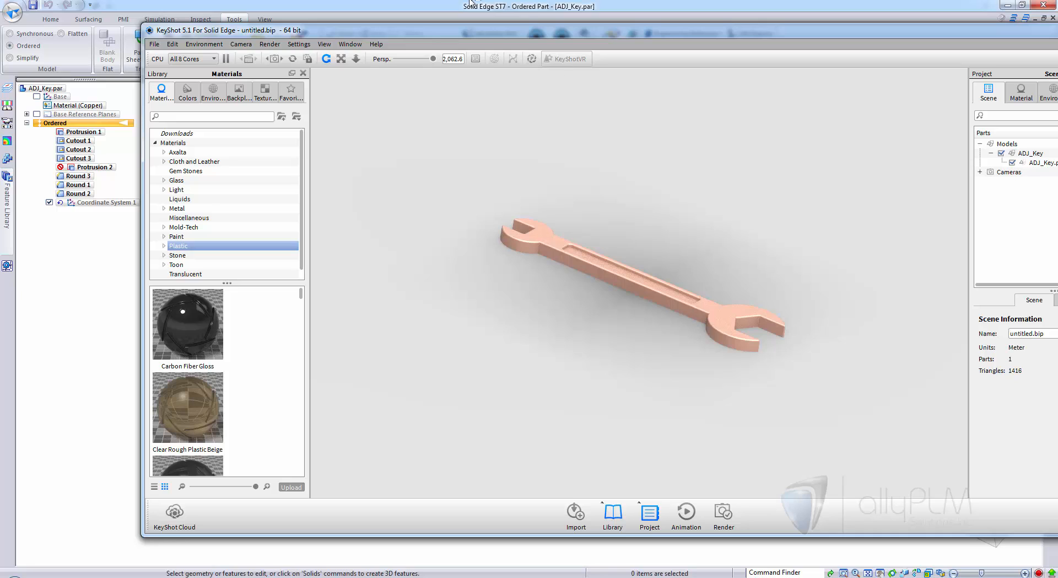
Return to Solid Edge, unsuppress the Protrusion 2 feature of the wrench and send the update to KeyShot.
click(440, 4)
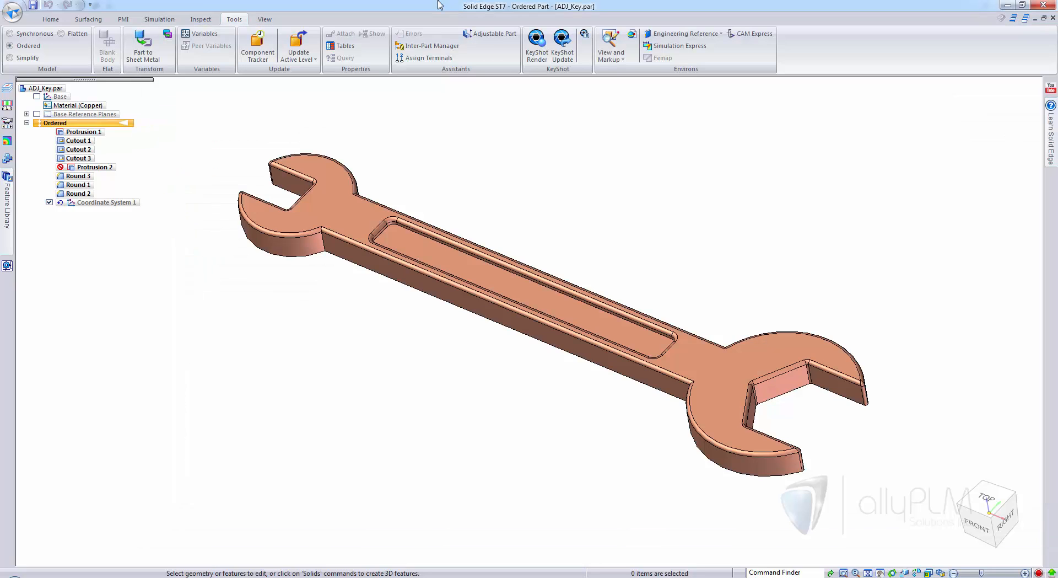
click(103, 167)
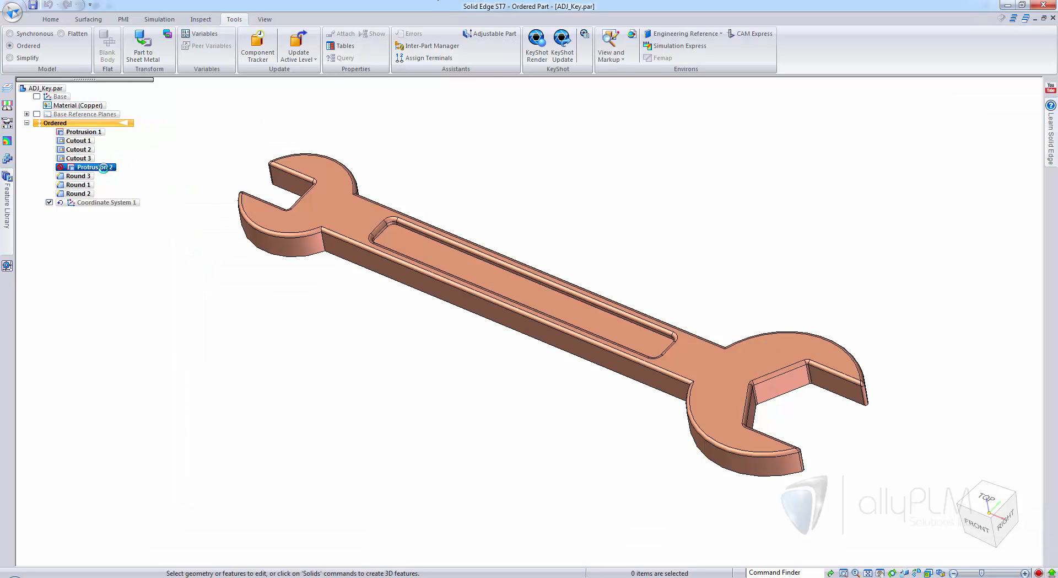
right_click(103, 167)
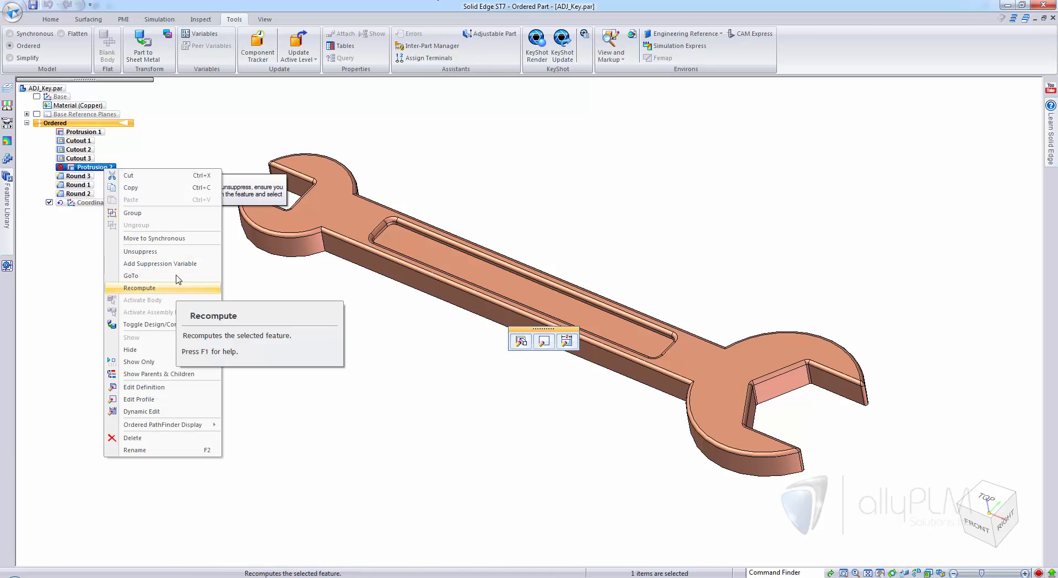
click(179, 254)
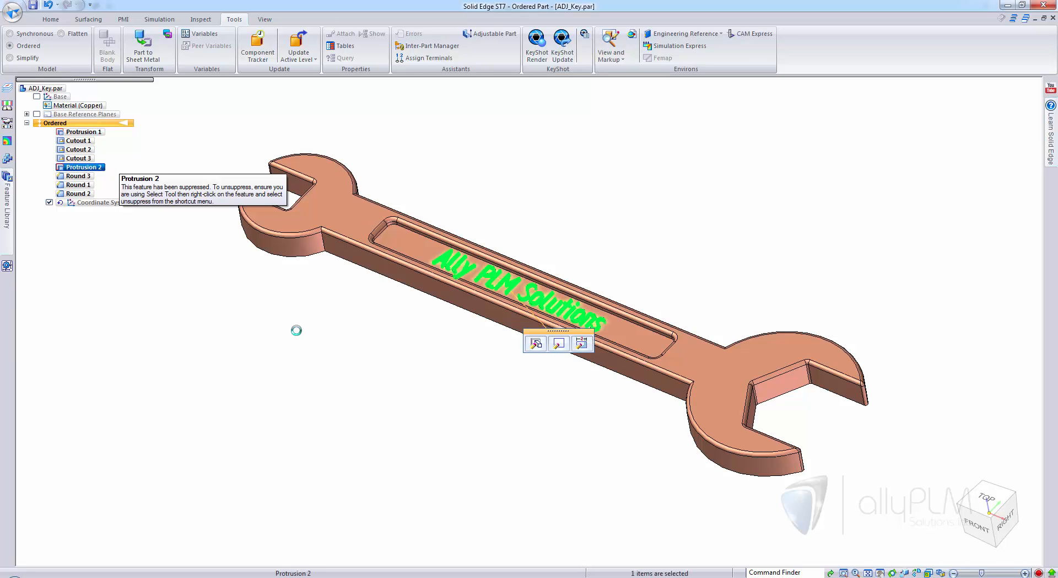
click(377, 331)
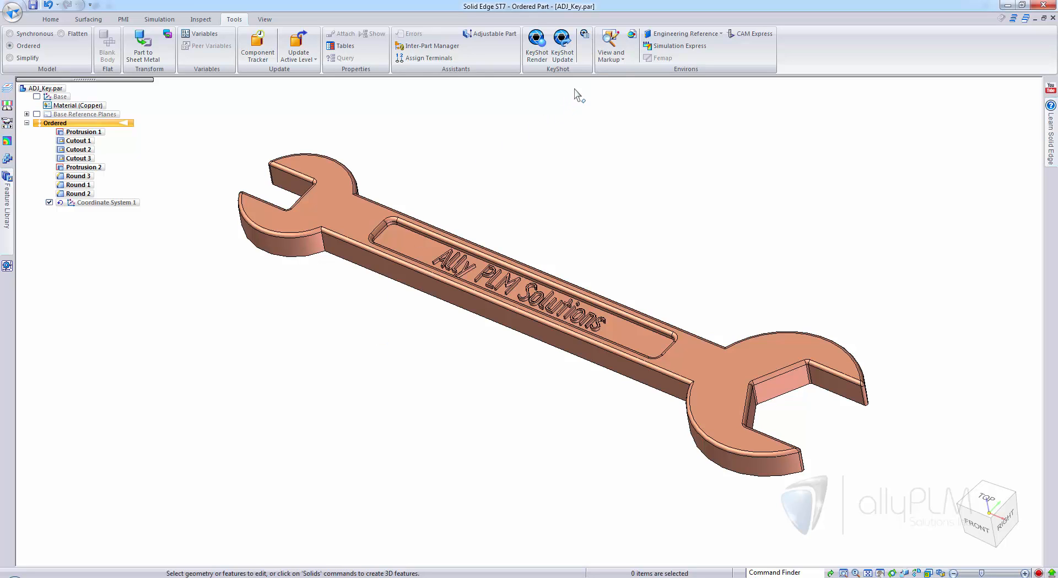
click(562, 51)
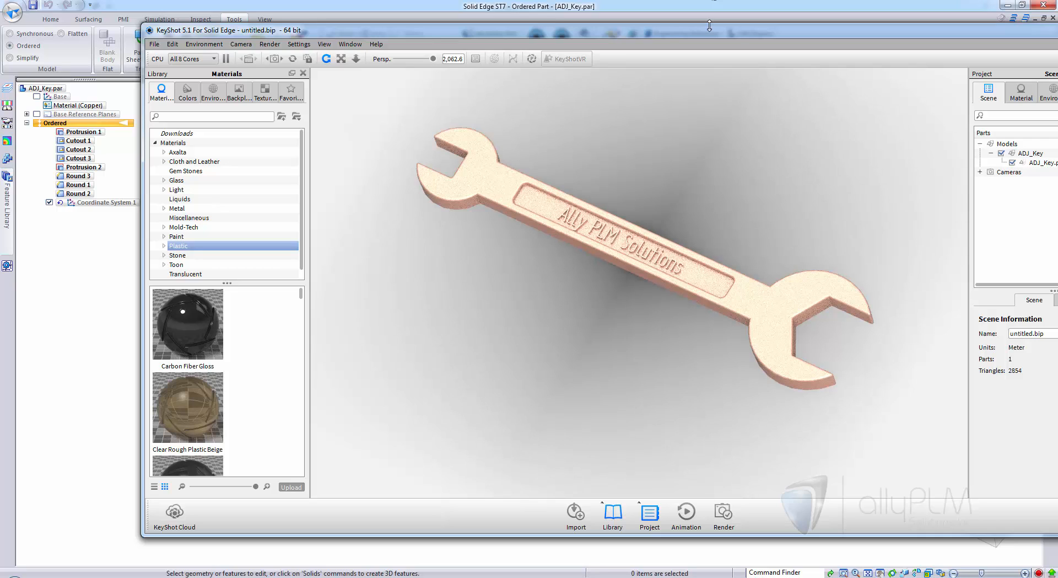
Open Foam Base.bip in KeyShot as its own scene, replacing the wrench scene, and maximize the KeyShot window.
key(shift+p)
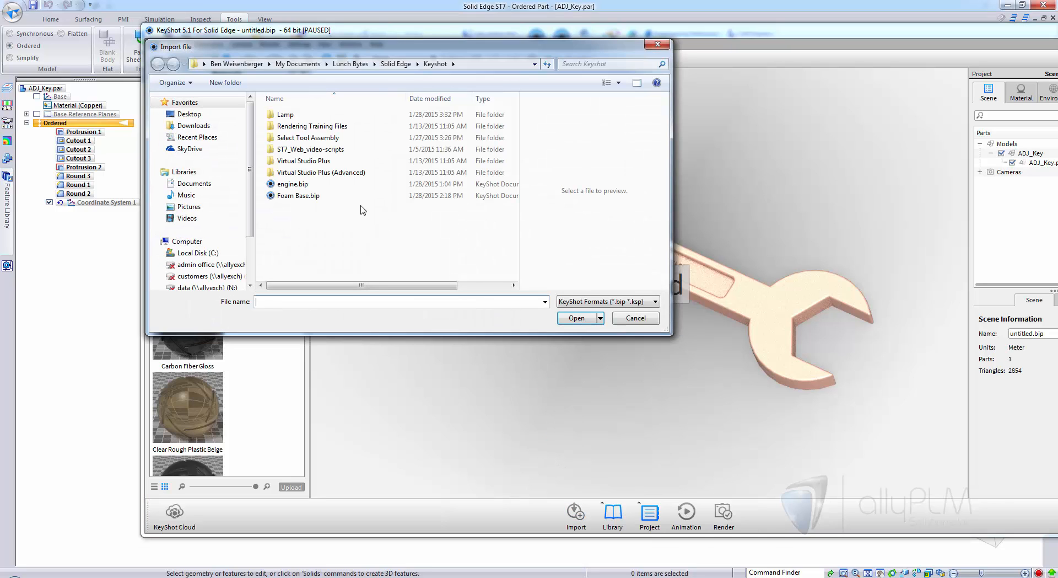
click(334, 196)
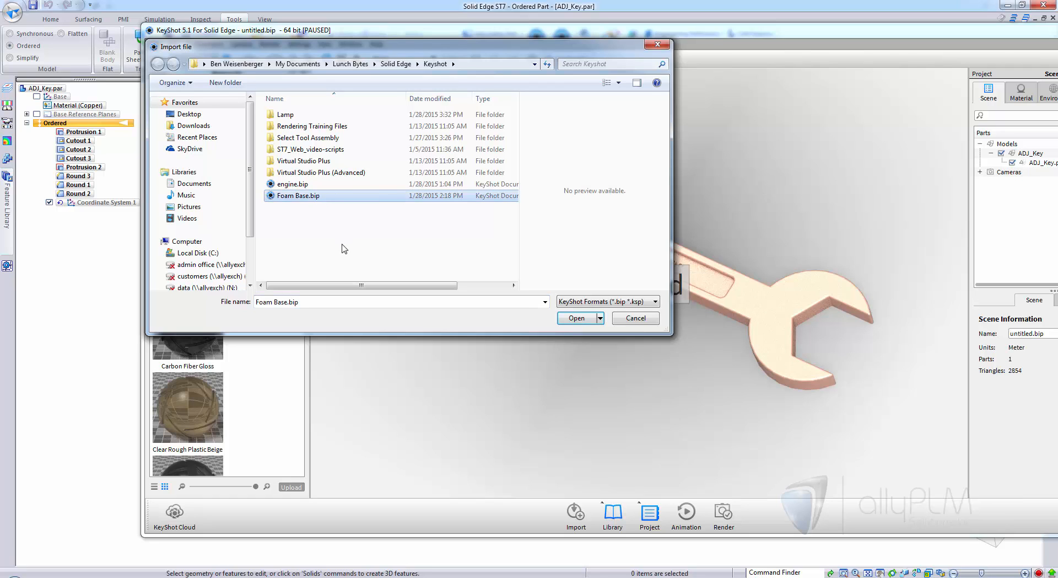
click(575, 318)
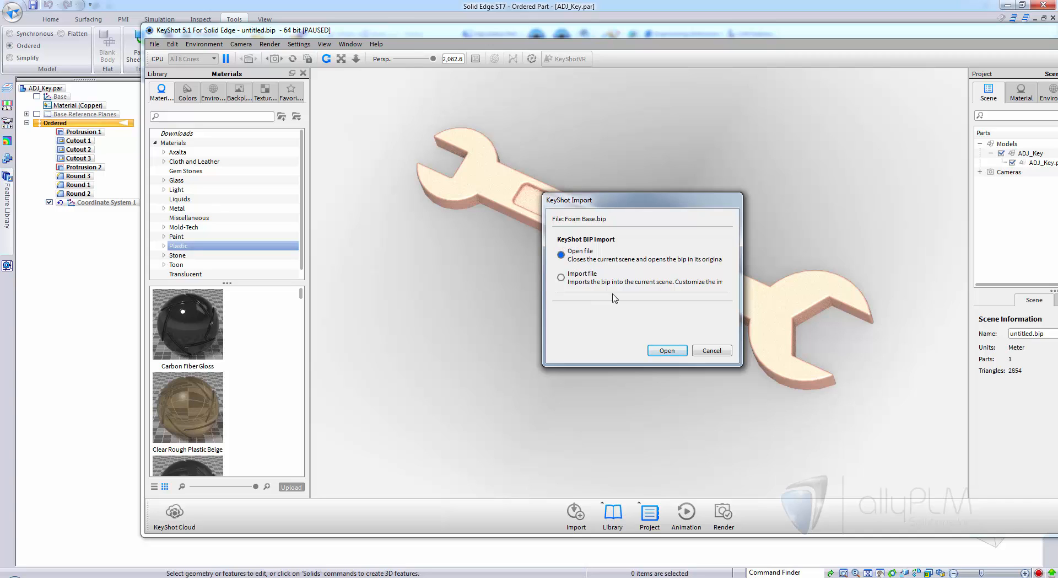
click(666, 350)
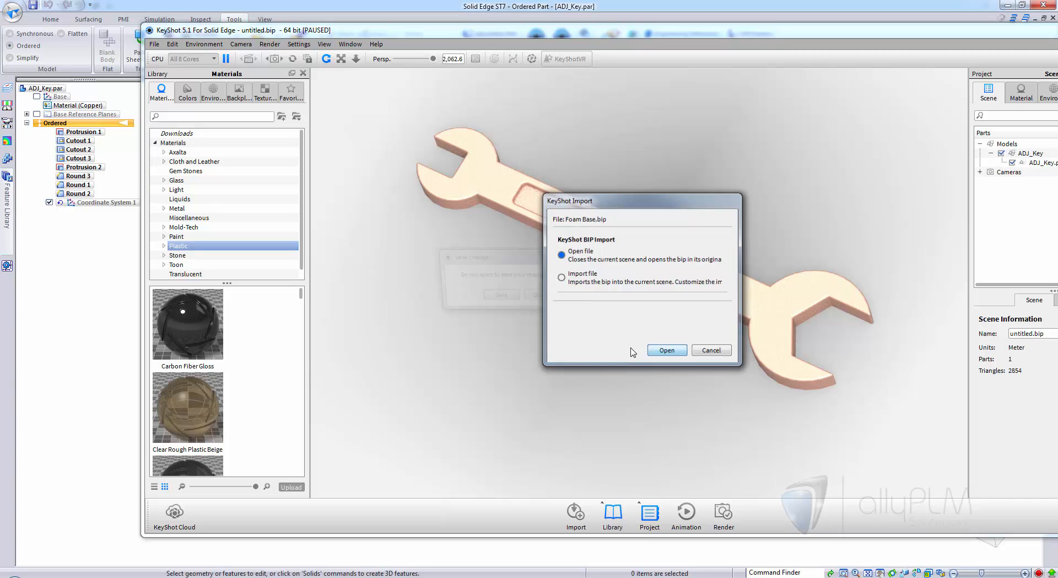
click(544, 297)
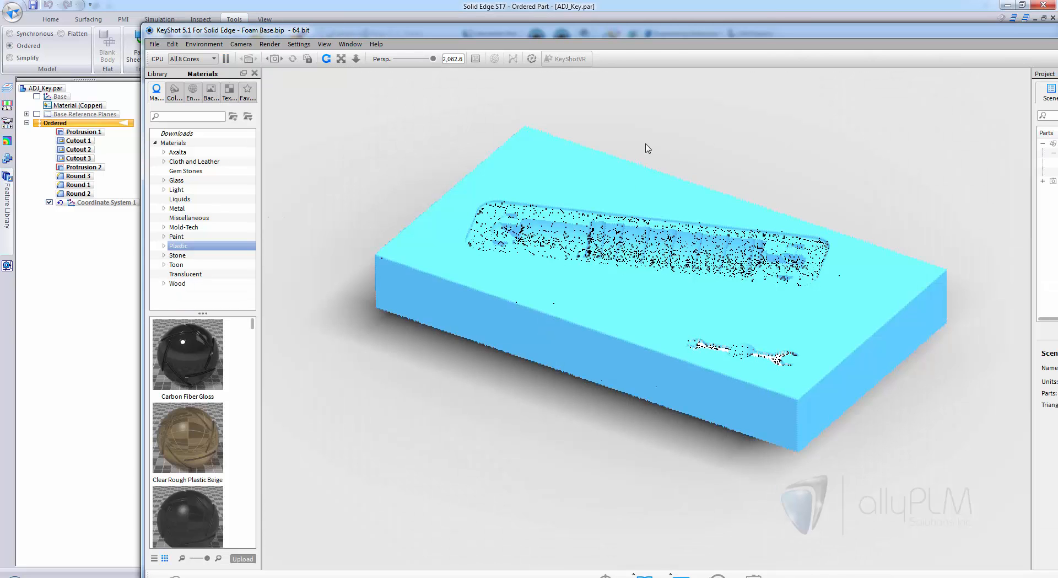
drag(672, 30, 602, 1)
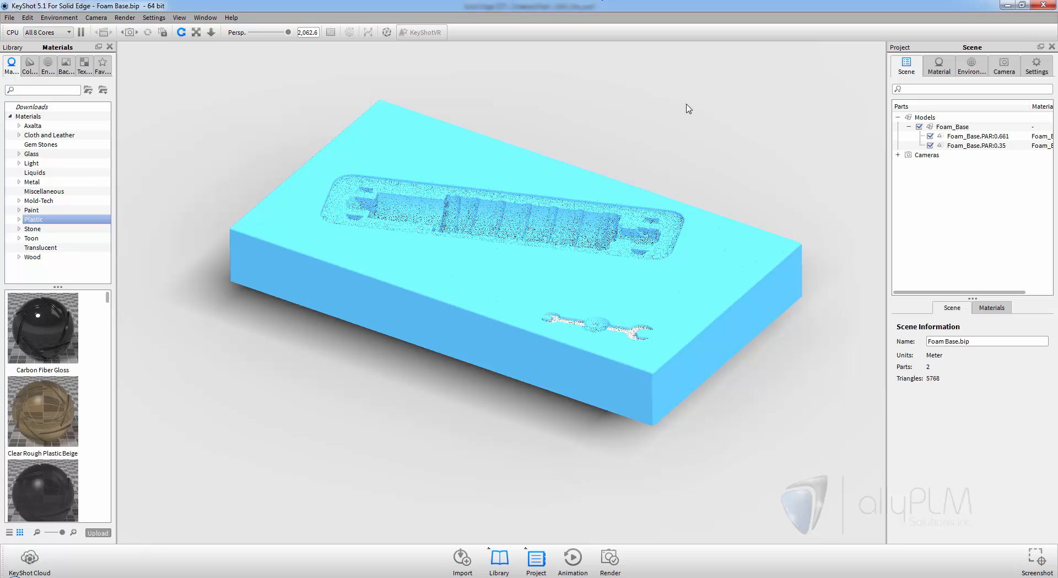
Apply the Velvet Black material from the Lunch Byte favorites to the foam base block.
drag(687, 105, 687, 105)
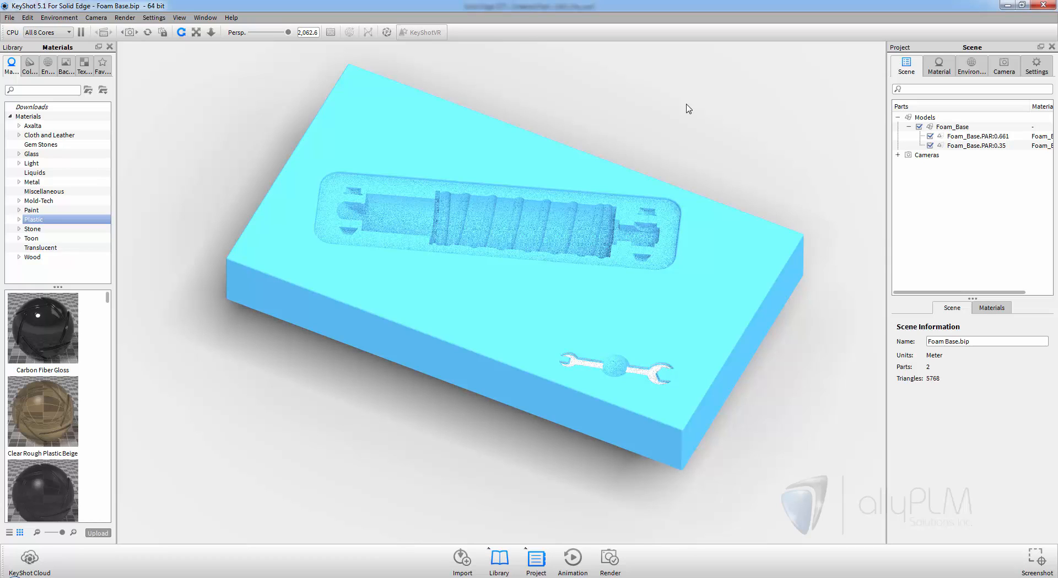
click(104, 65)
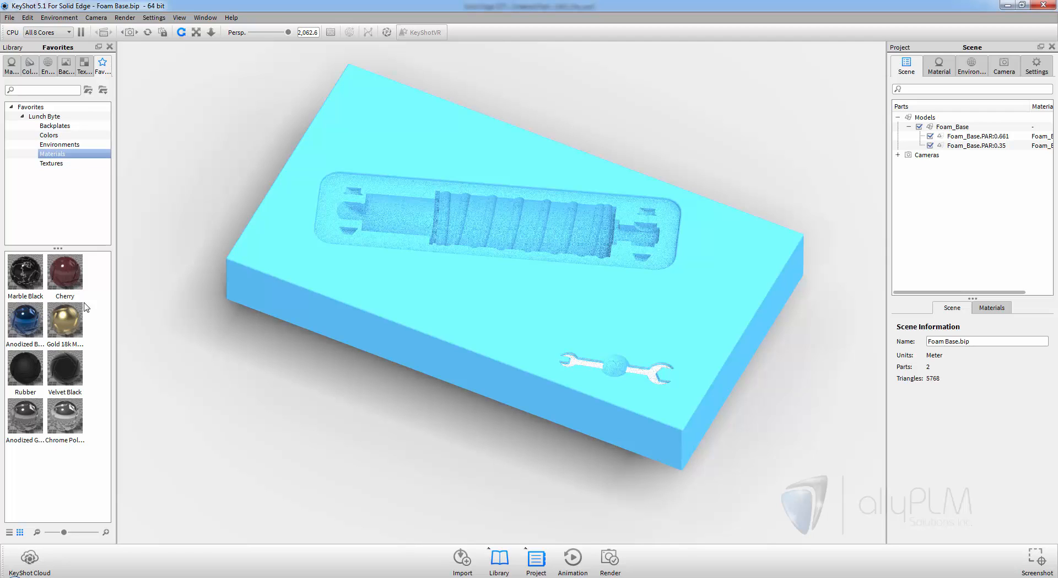
drag(56, 369, 337, 287)
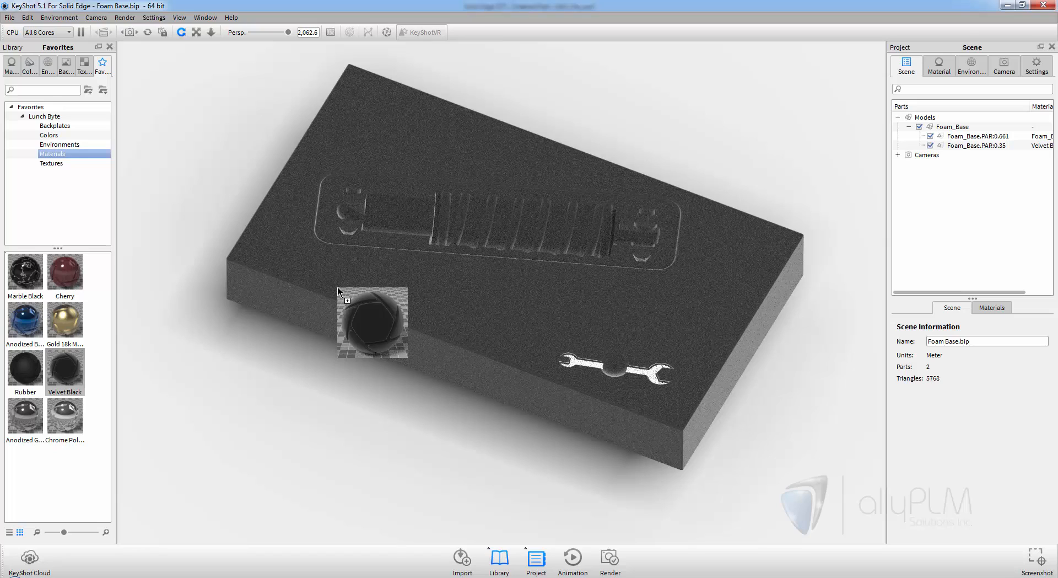
mouse_move(337, 287)
mouse_down()
mouse_move(338, 224)
mouse_move(335, 301)
mouse_up()
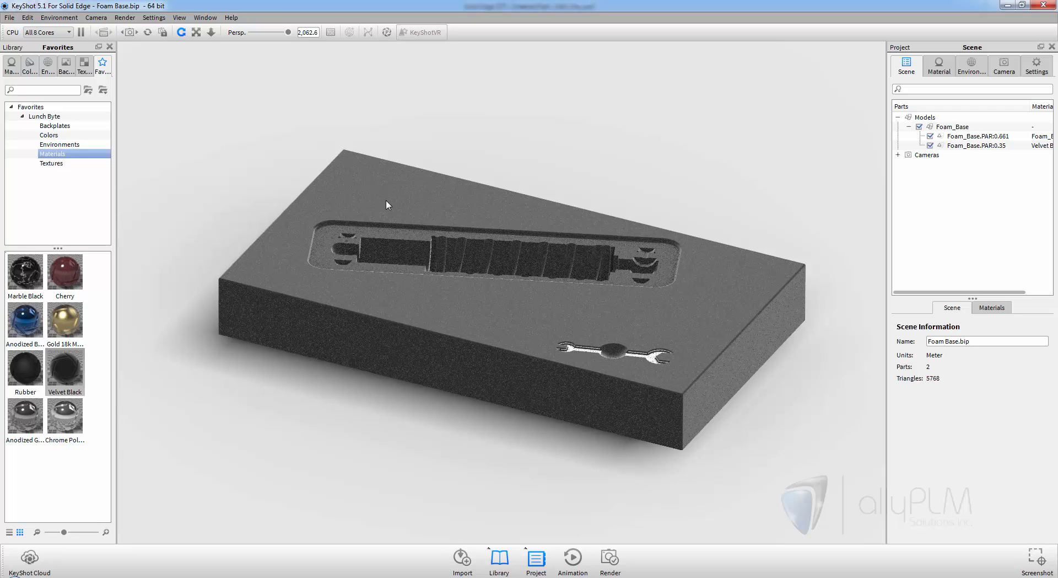
Open the Velvet Black material of Foam_Base.PAR:0.35 for editing and examine its properties and textures.
click(979, 146)
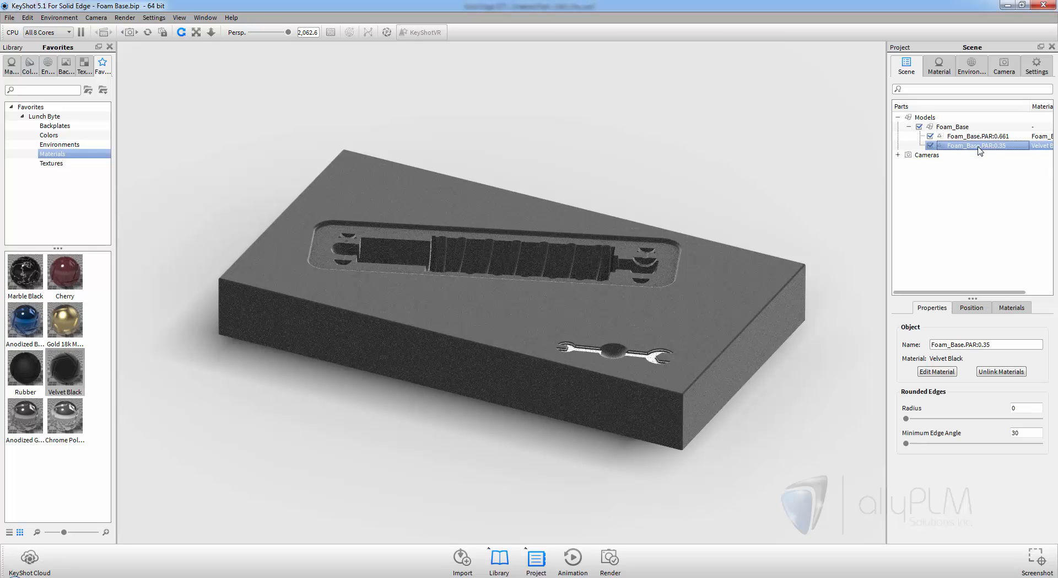
click(1021, 312)
click(957, 351)
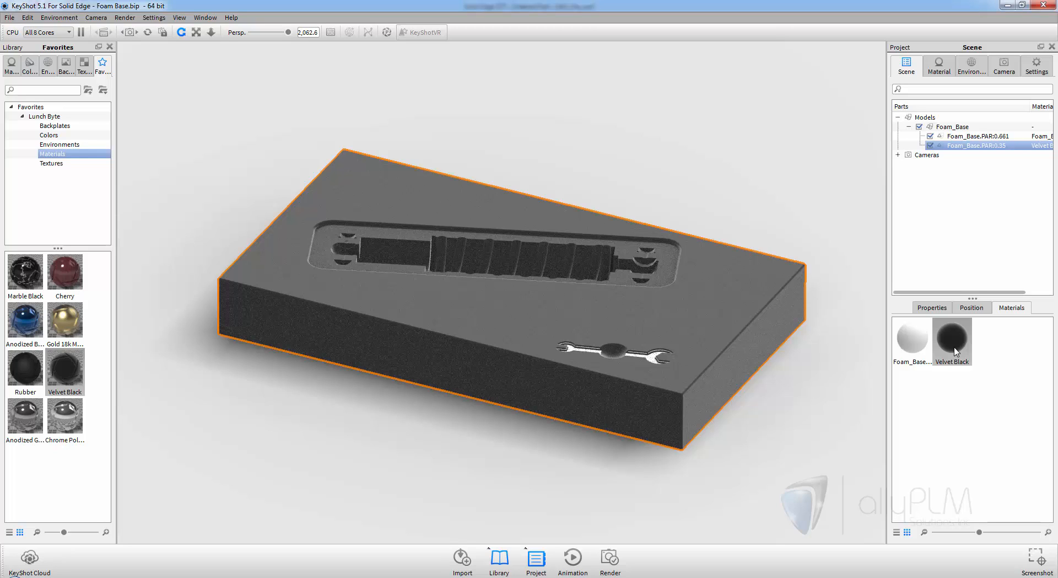
double_click(957, 352)
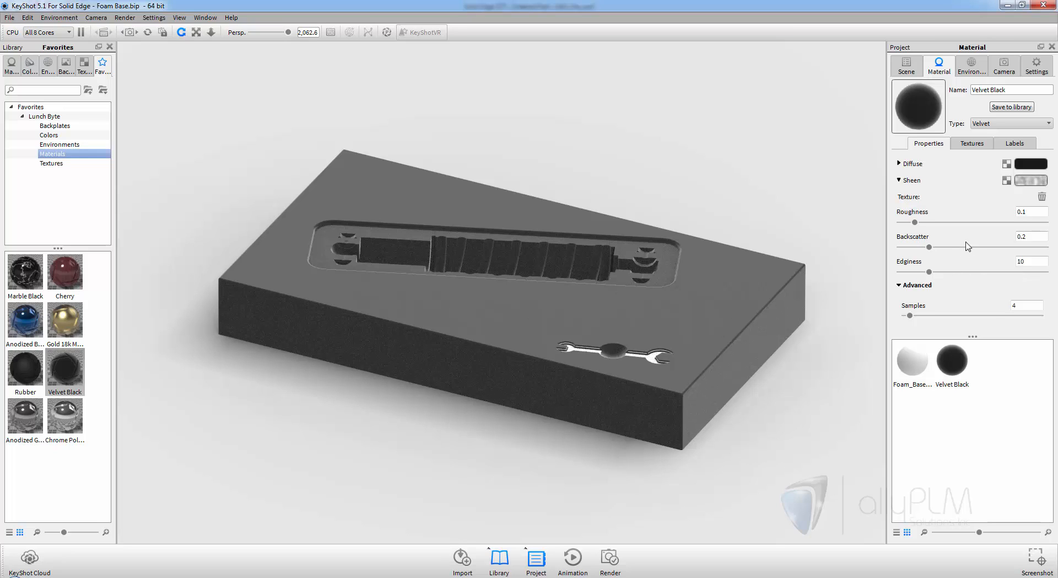
click(983, 145)
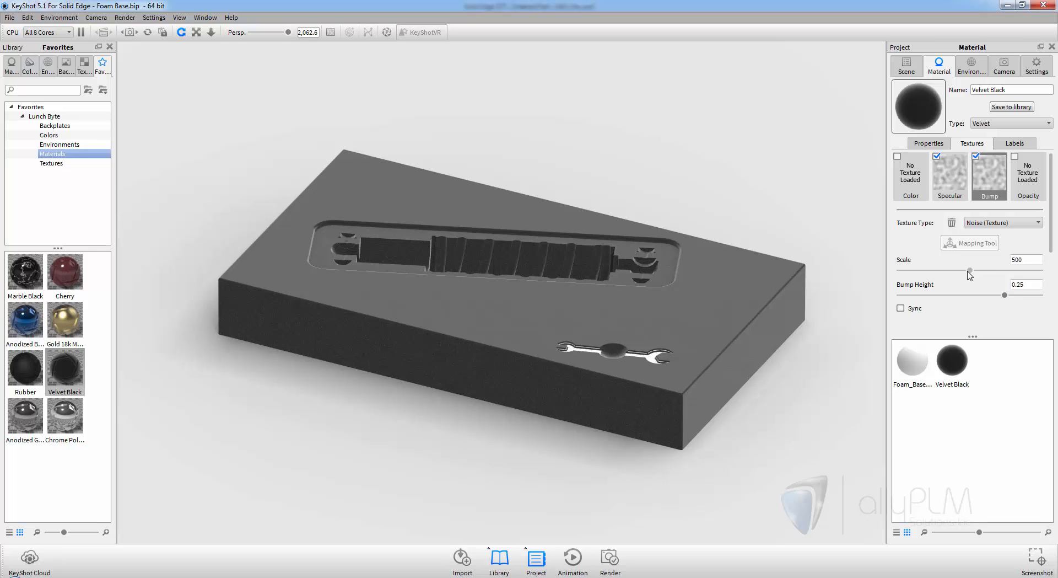
Add the image oie_transparent.png from the Pictures library as a label on the Velvet Black material.
click(1010, 144)
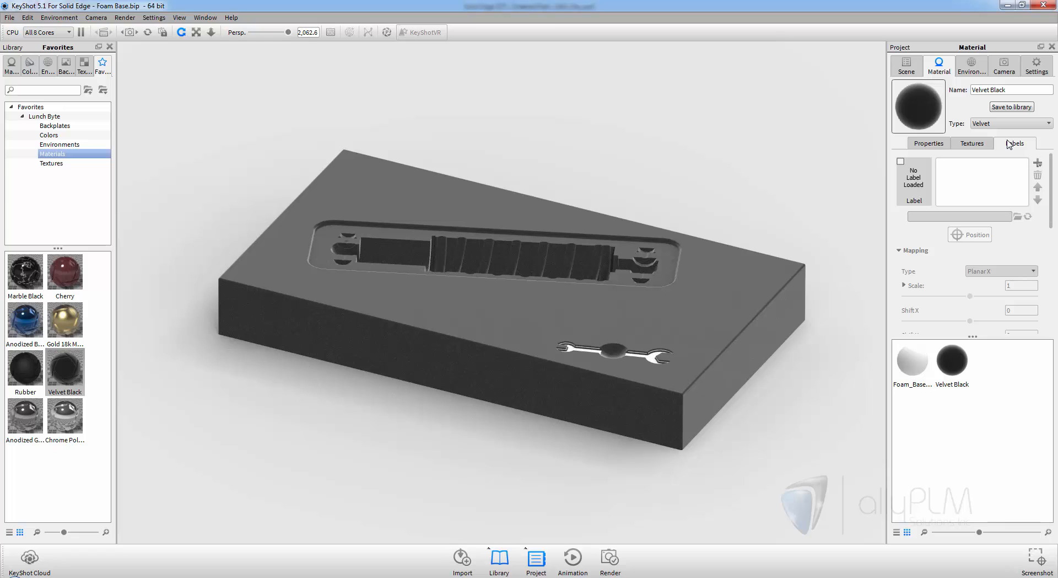
click(901, 162)
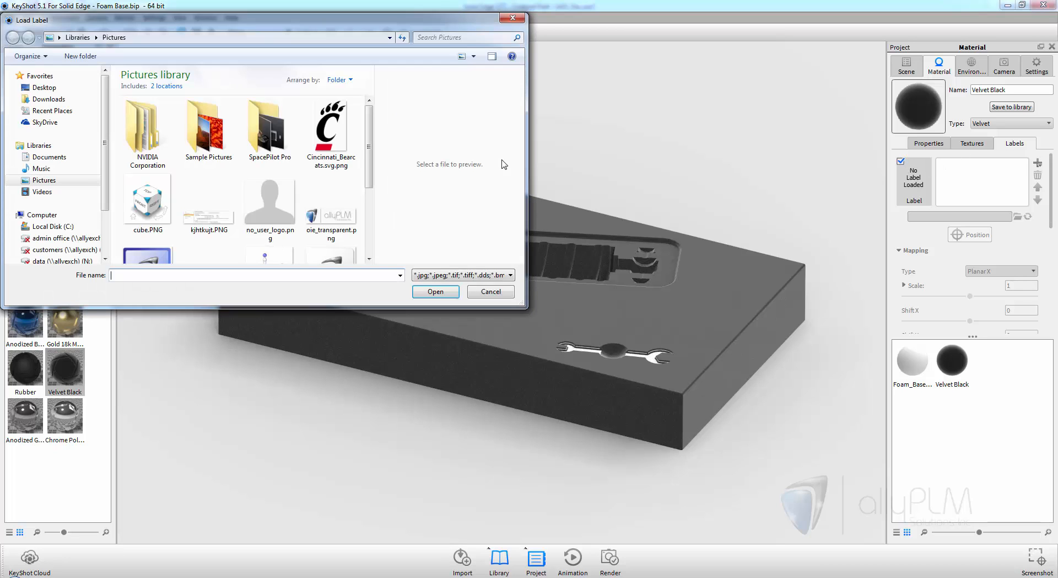
click(343, 224)
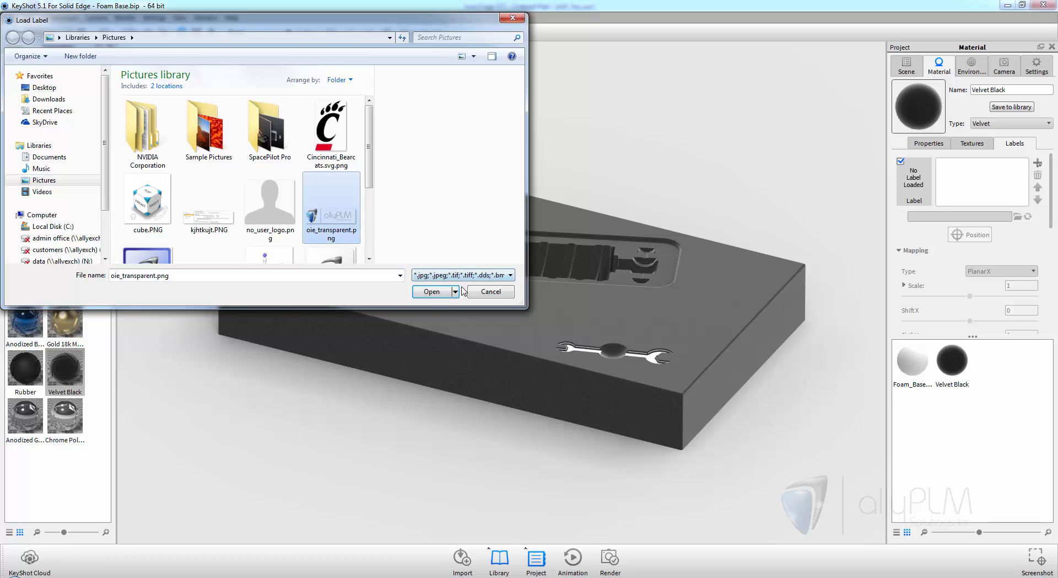
click(432, 291)
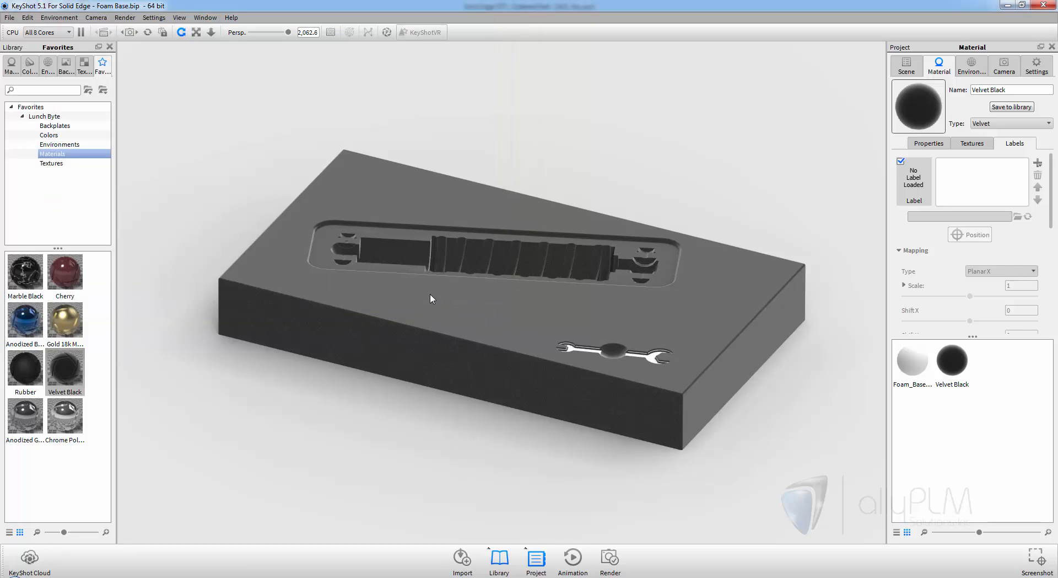
Place the logo label on the foam block's top face and set its scale to 0.094.
click(454, 357)
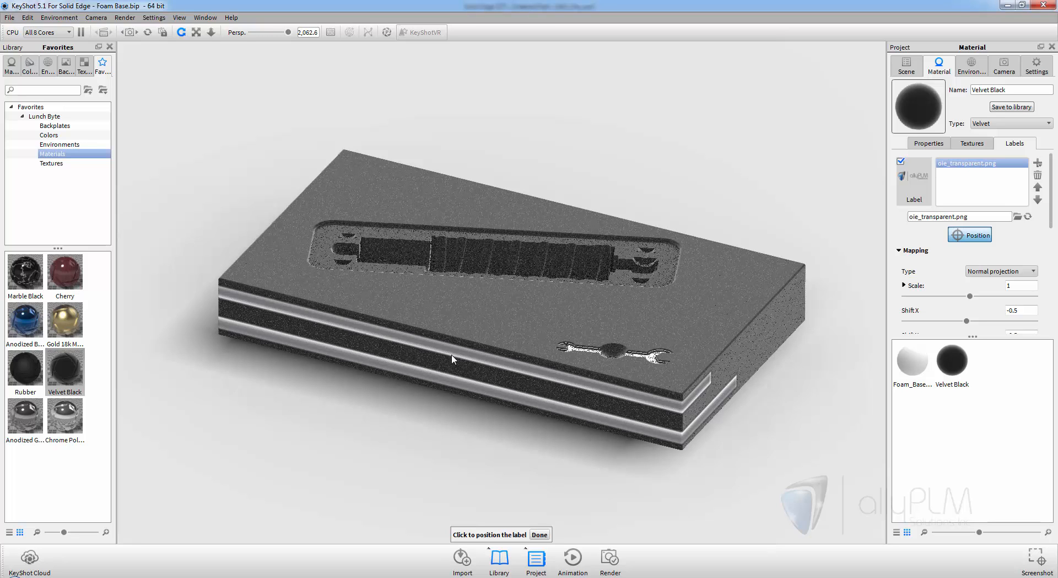
click(455, 324)
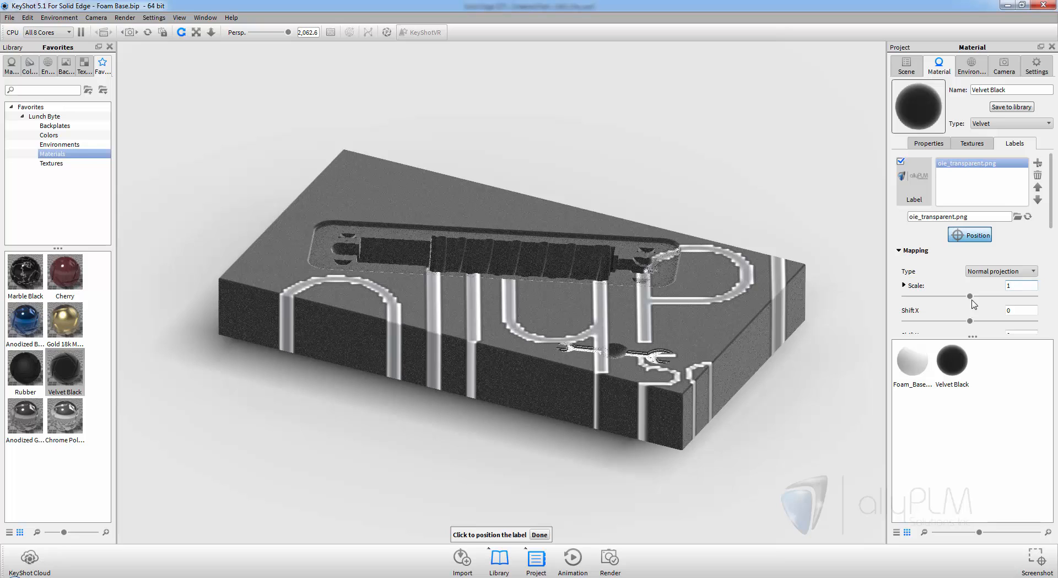
drag(969, 296, 914, 299)
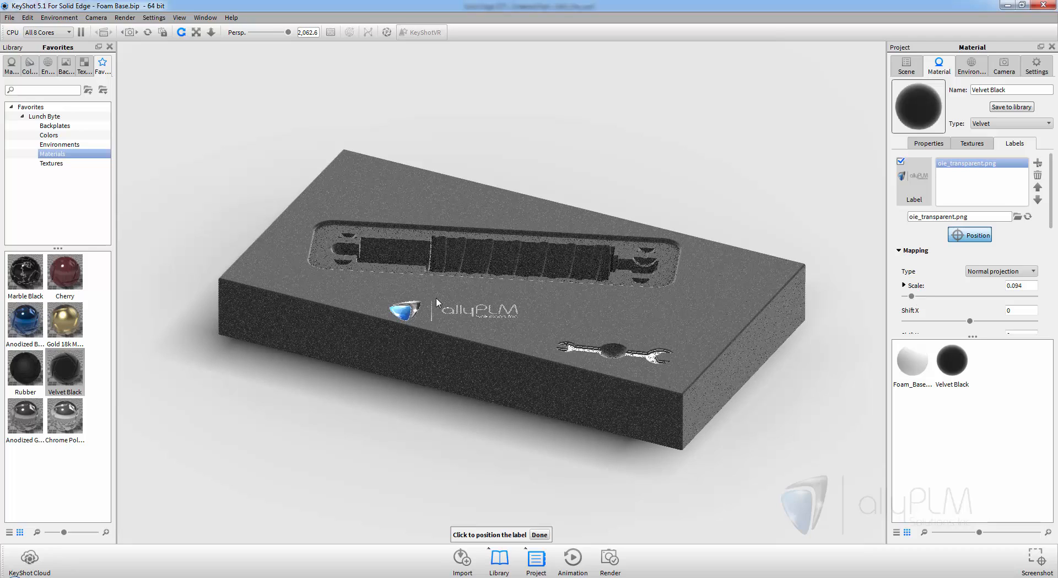
Reposition the logo label on the top face, beyond the large cutout and near the block's far corner.
scroll(435, 298, up, 5)
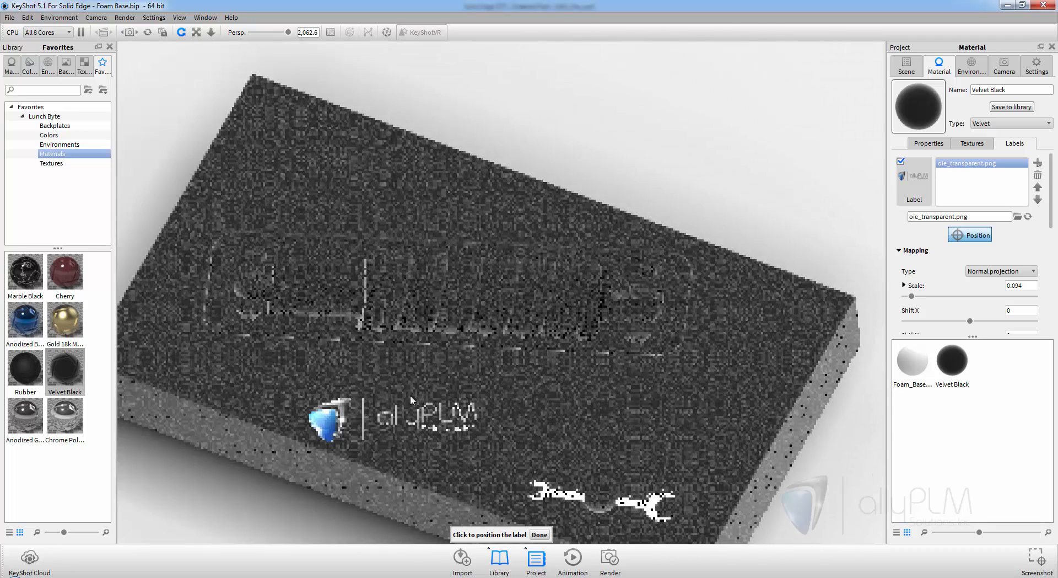
drag(410, 395, 266, 373)
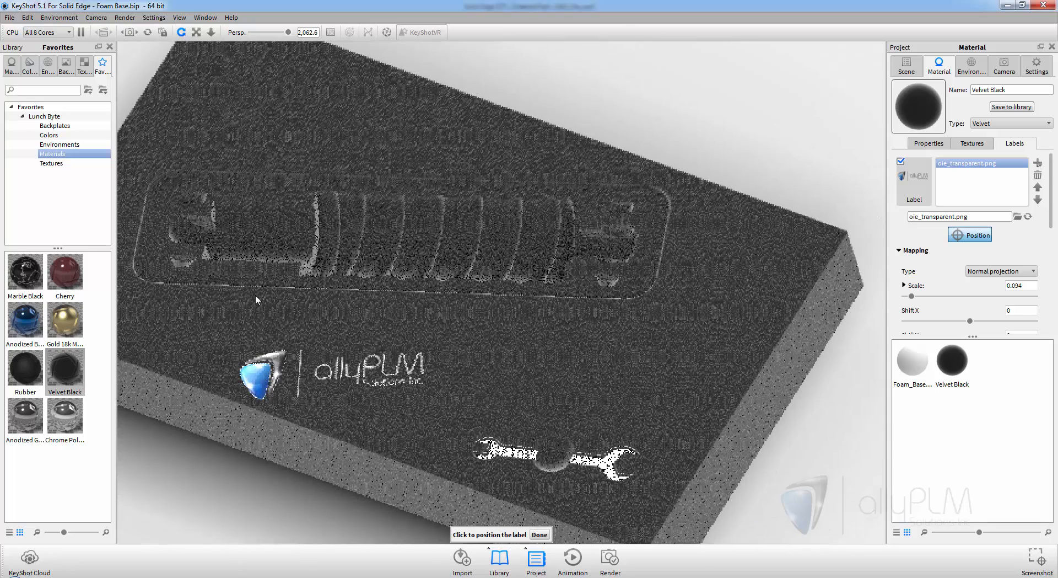
click(251, 110)
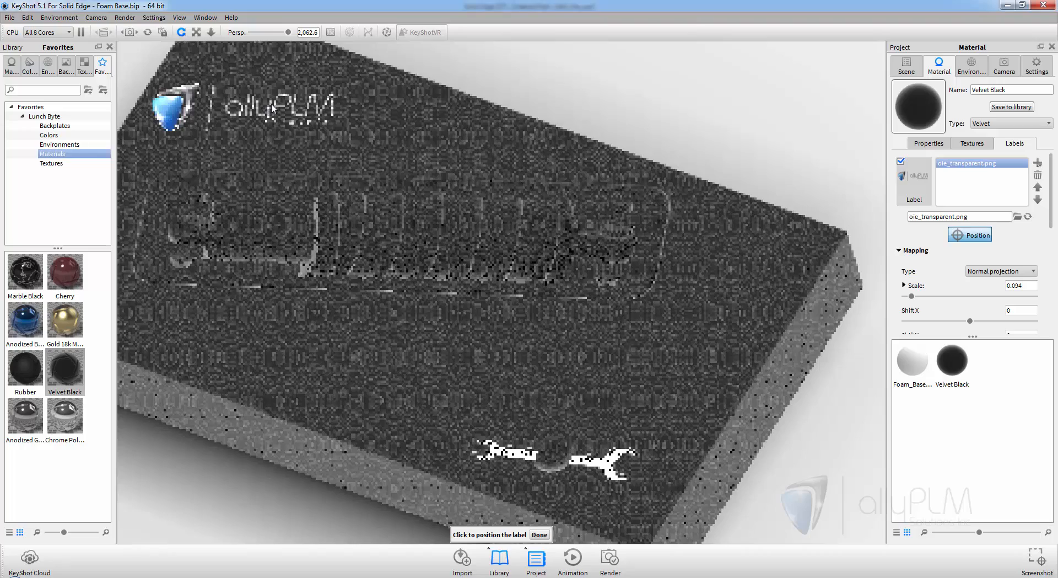
click(274, 108)
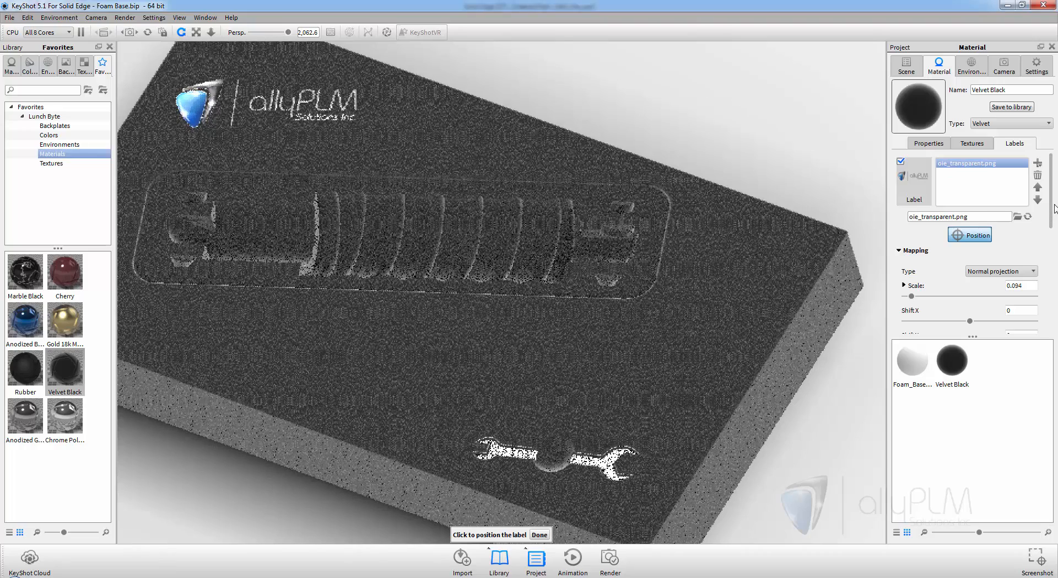
Rotate the logo label on the foam block's top face by setting its mapping angle to 23.04.
scroll(1052, 211, down, 1)
drag(1053, 211, 1047, 253)
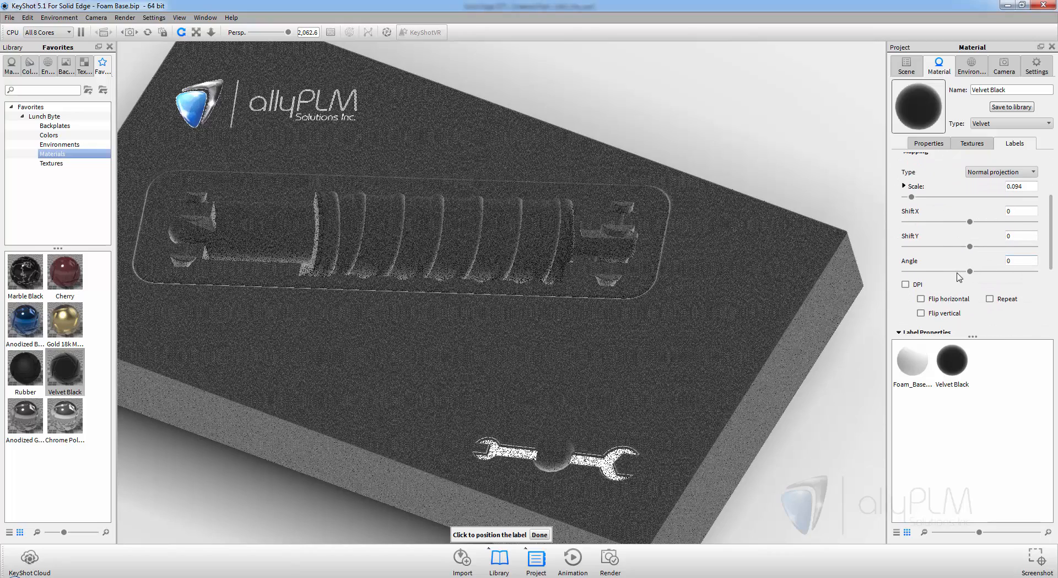
drag(971, 274, 983, 274)
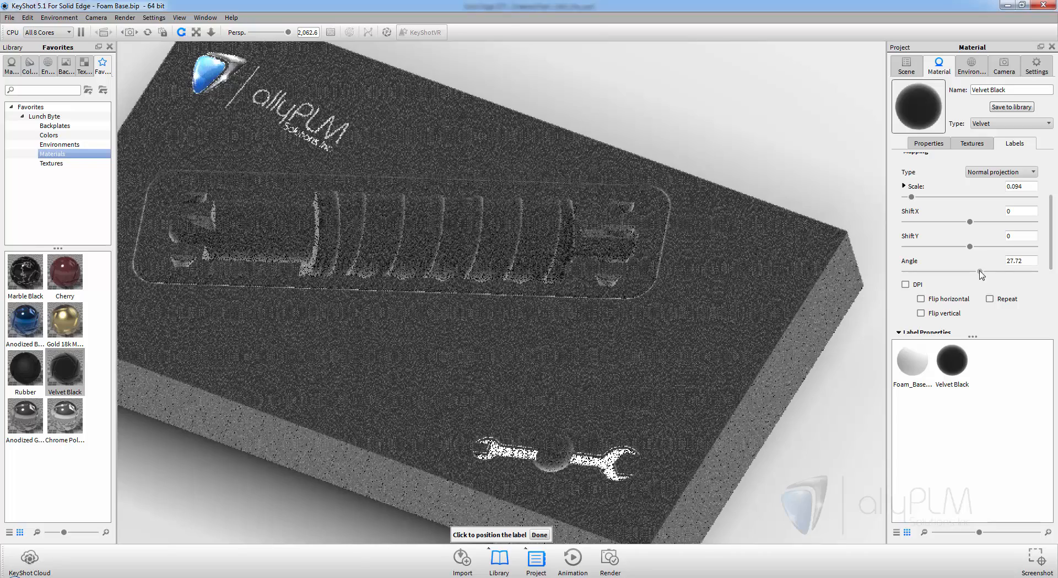
drag(980, 271, 980, 271)
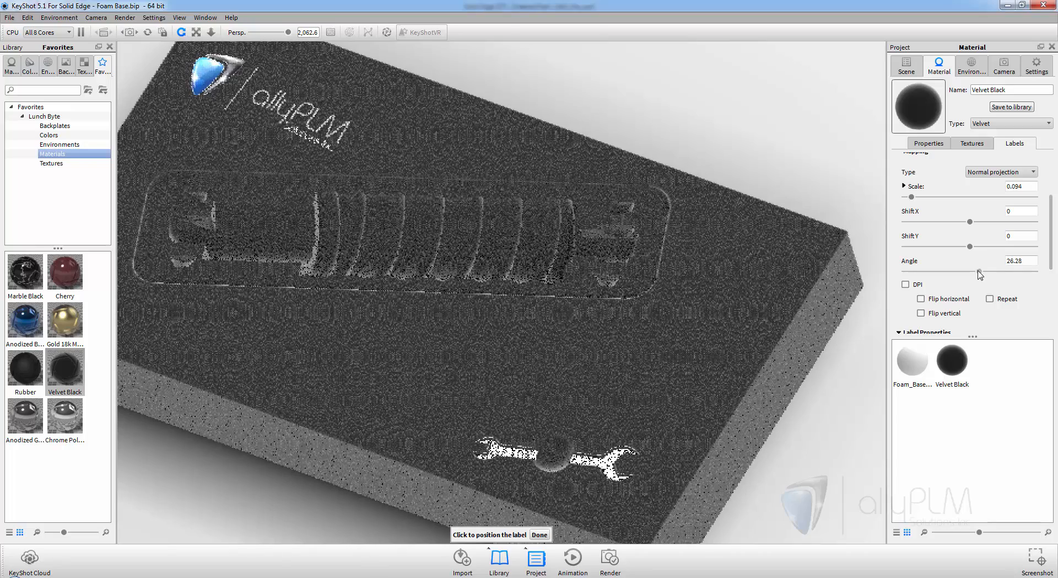
drag(979, 271, 978, 271)
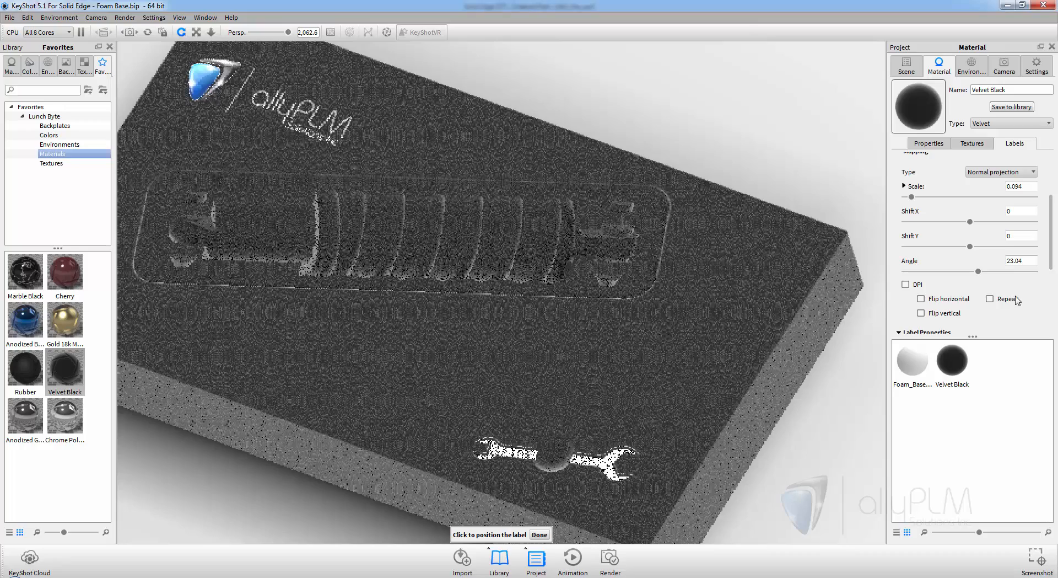
Try repeating the logo label and mapping it with Box map, and restore Normal projection with Repeat turned off.
drag(1051, 245, 1049, 257)
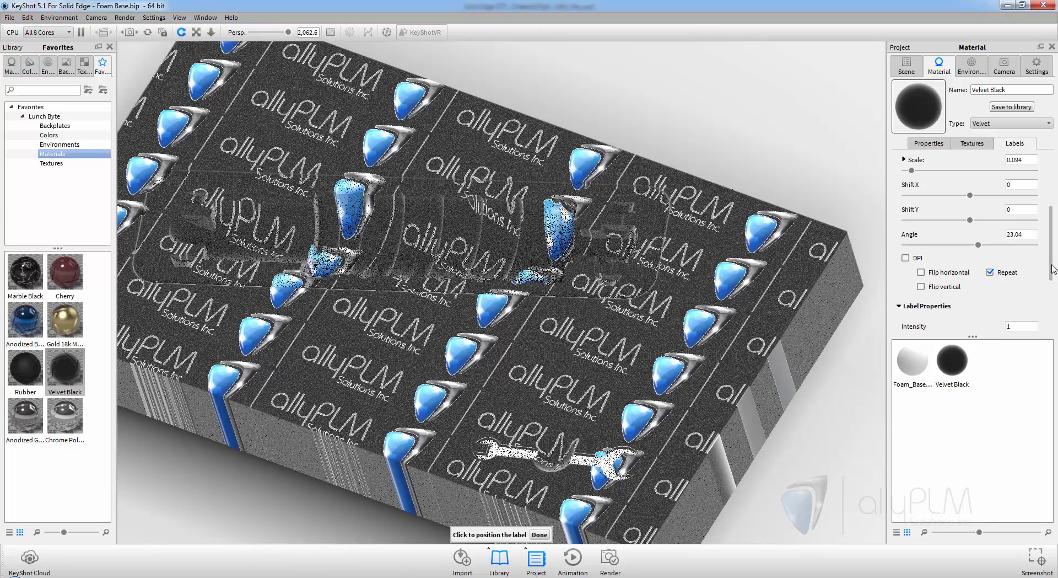
drag(1054, 269, 1054, 258)
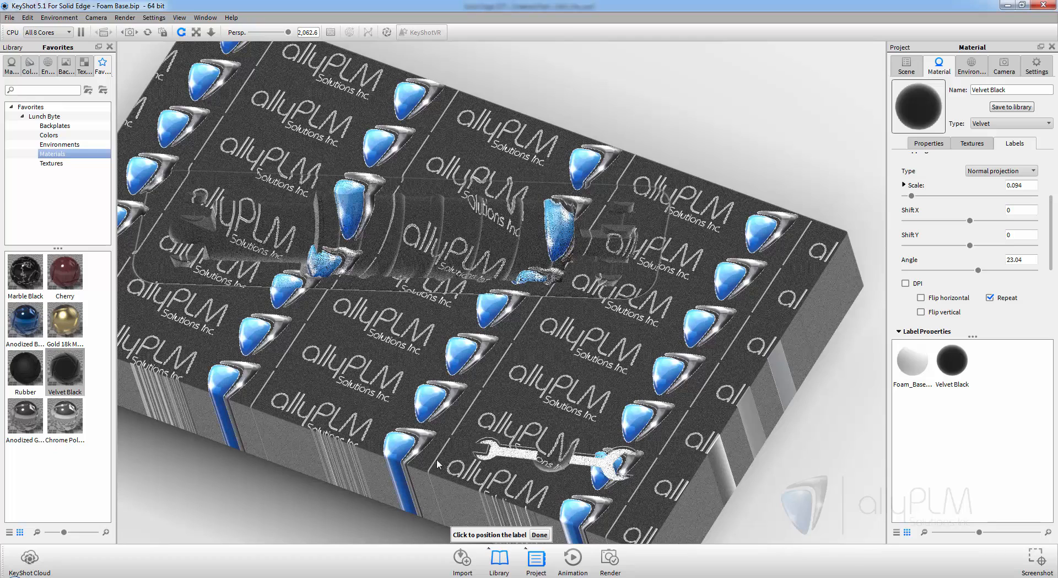
click(992, 172)
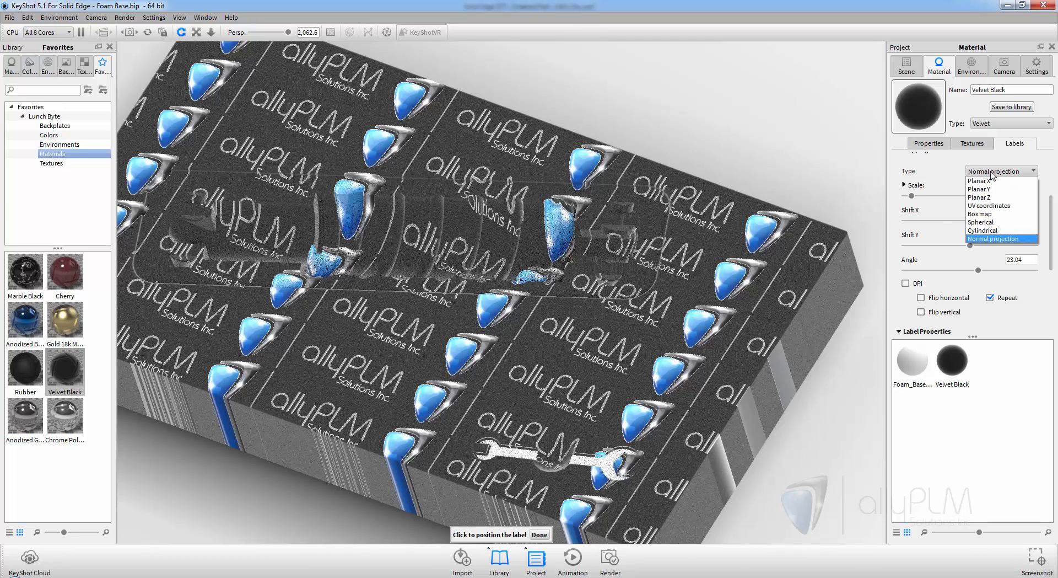
click(987, 214)
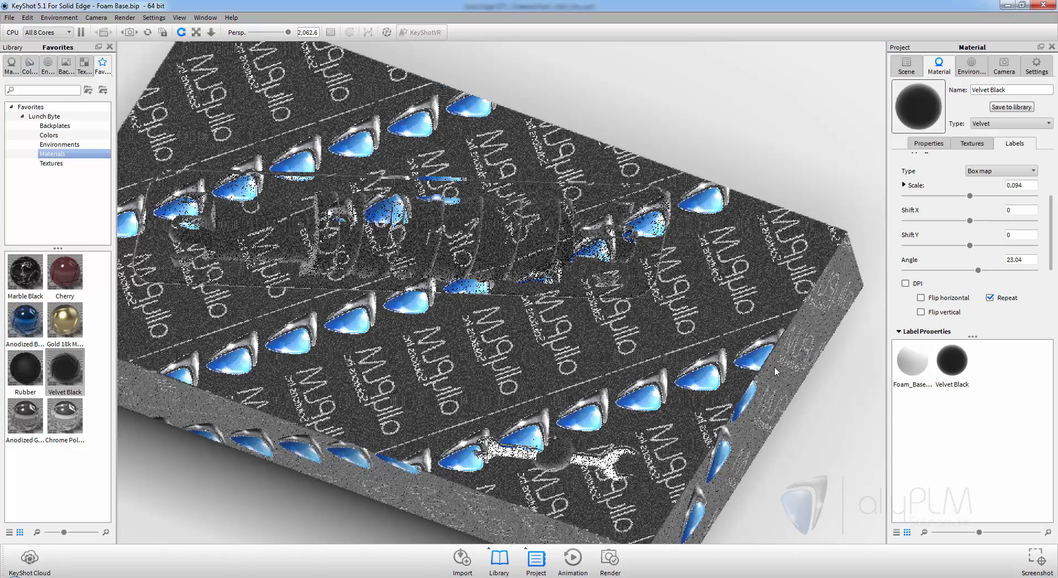
click(995, 171)
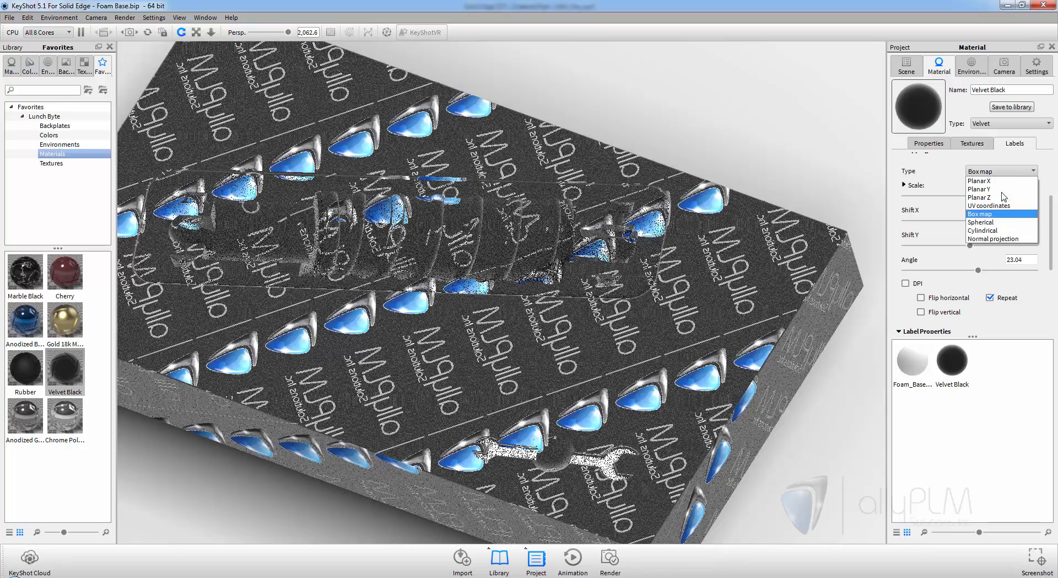
click(1007, 239)
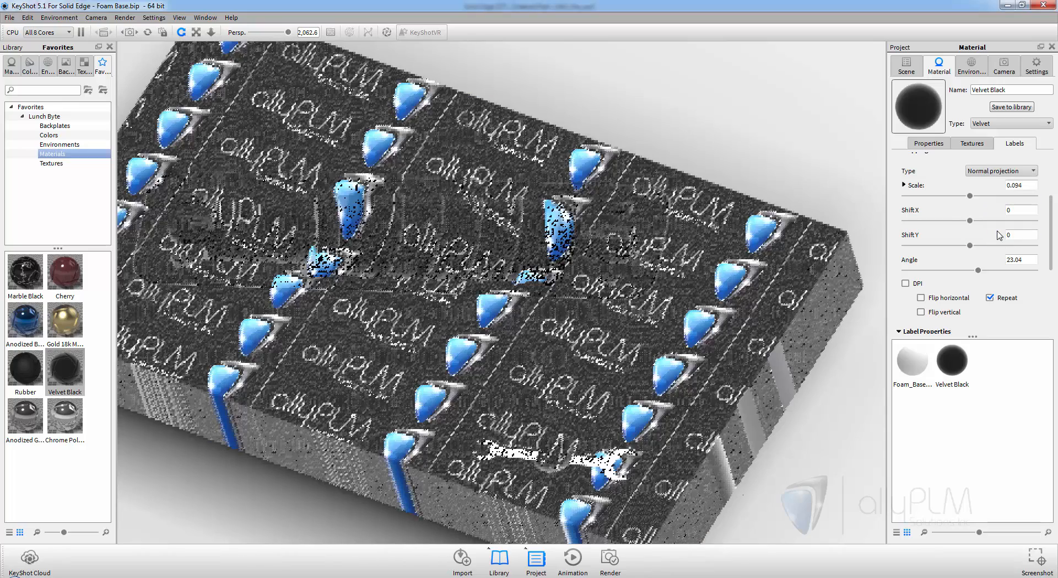
click(990, 298)
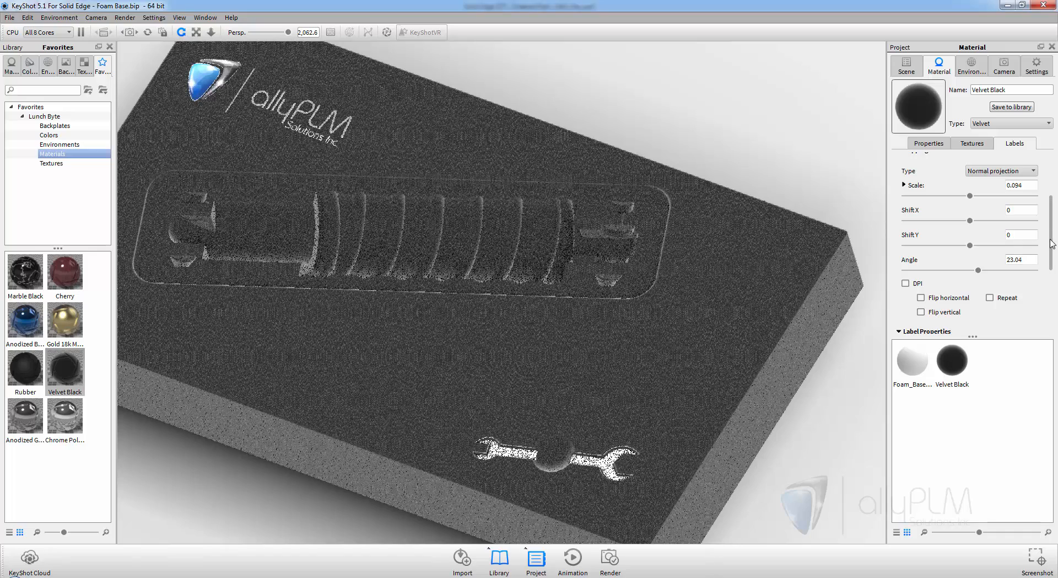
Set the logo label's intensity to 0.405 and its contrast to 1.188.
drag(1051, 243, 1050, 306)
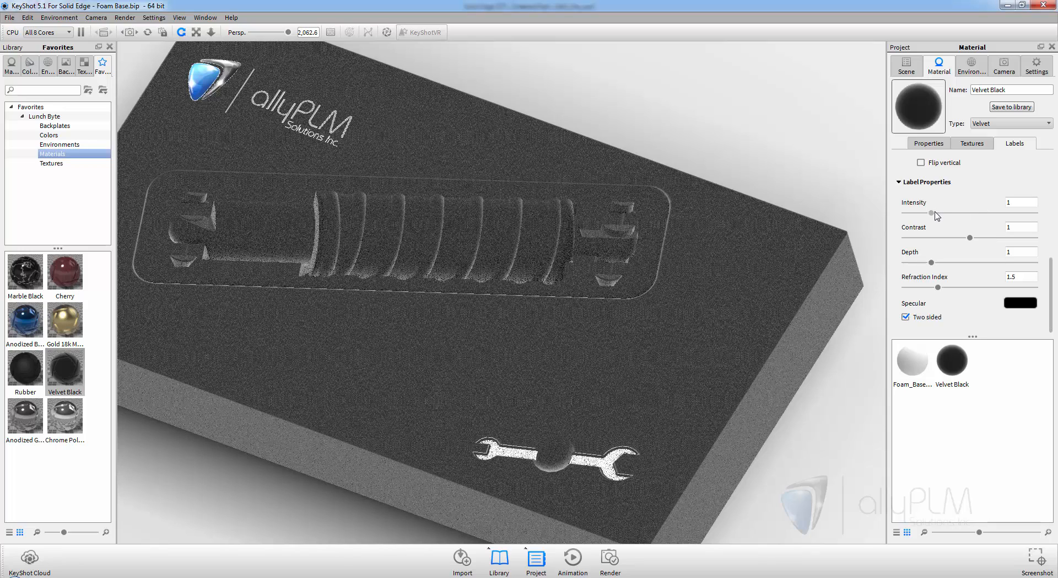
drag(932, 215, 916, 215)
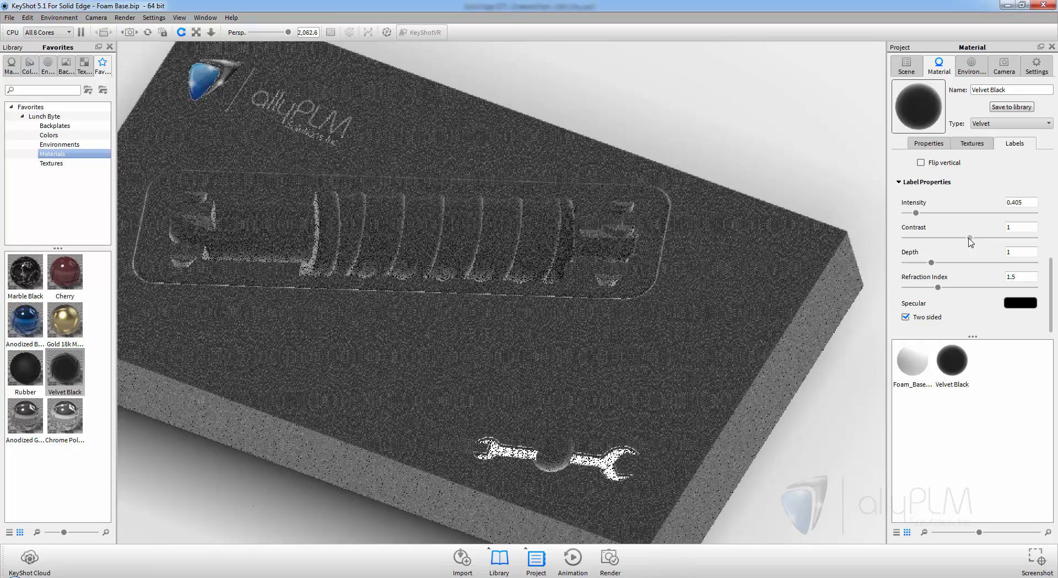
drag(970, 238, 983, 240)
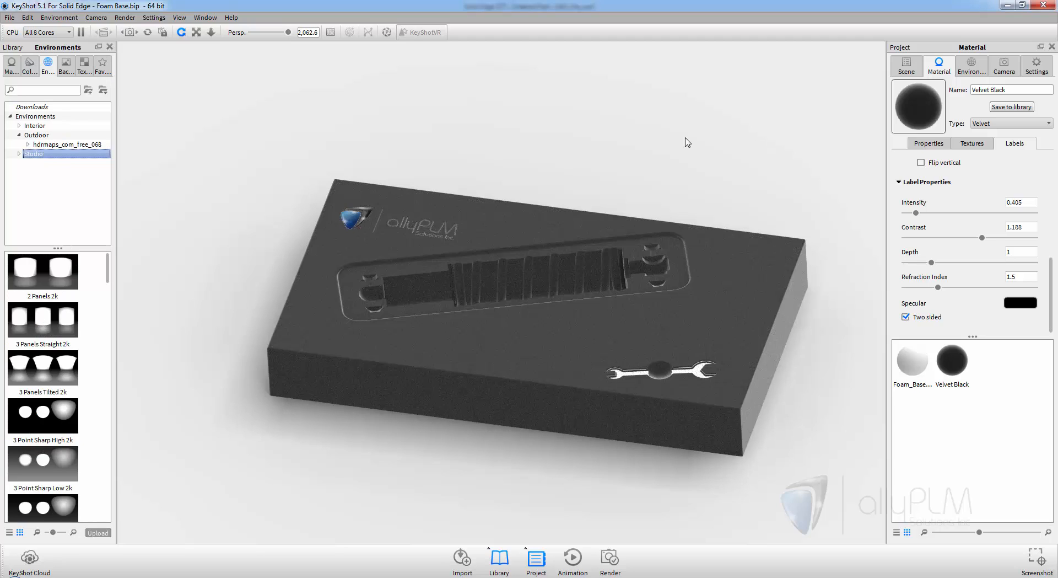
Examine the whole startup.hdr lighting environment around the model and set its rotation to 329.
click(971, 66)
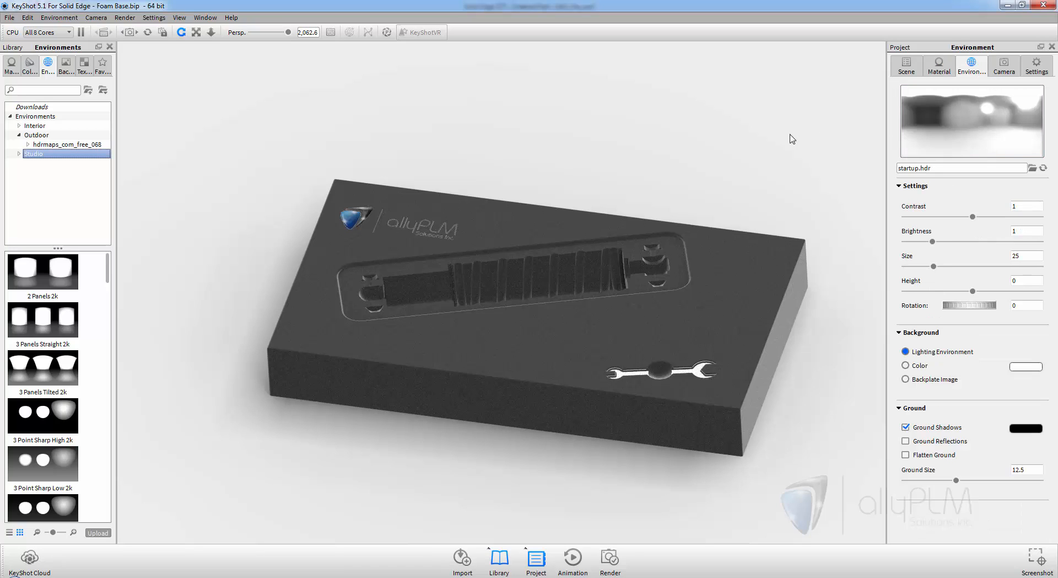
drag(778, 134, 779, 134)
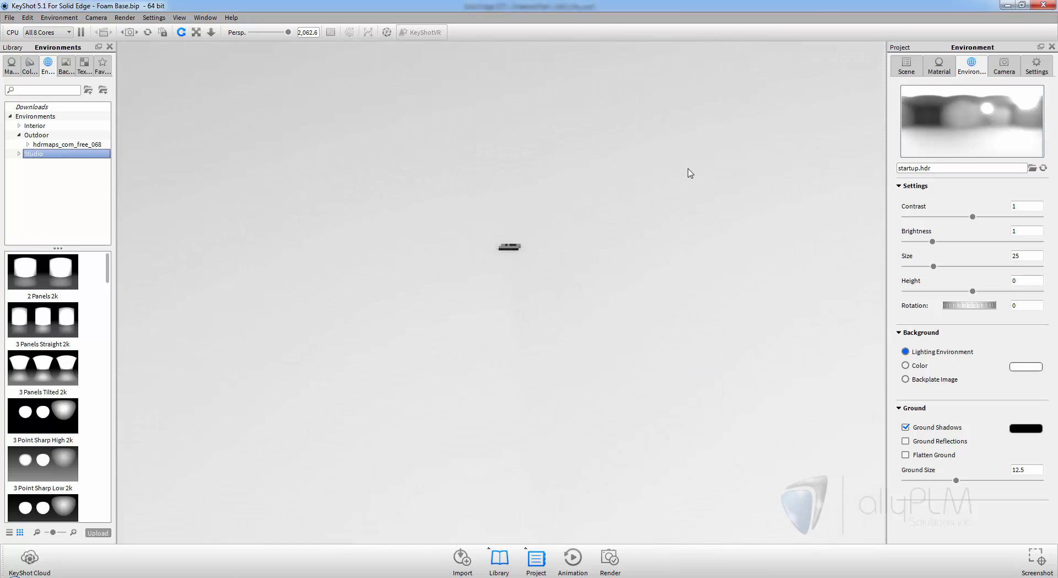
scroll(688, 170, down, 10)
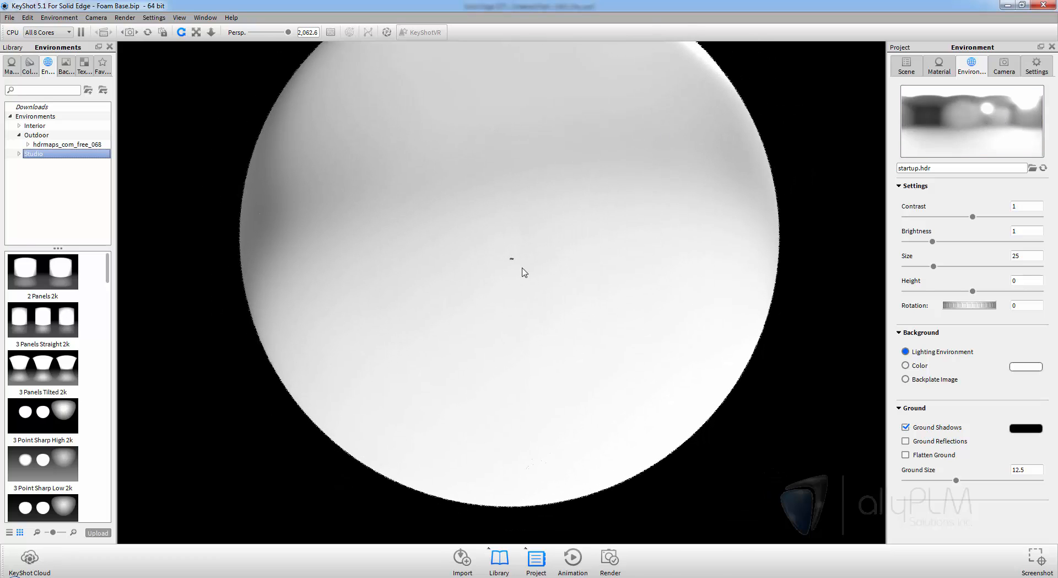
drag(971, 309, 947, 310)
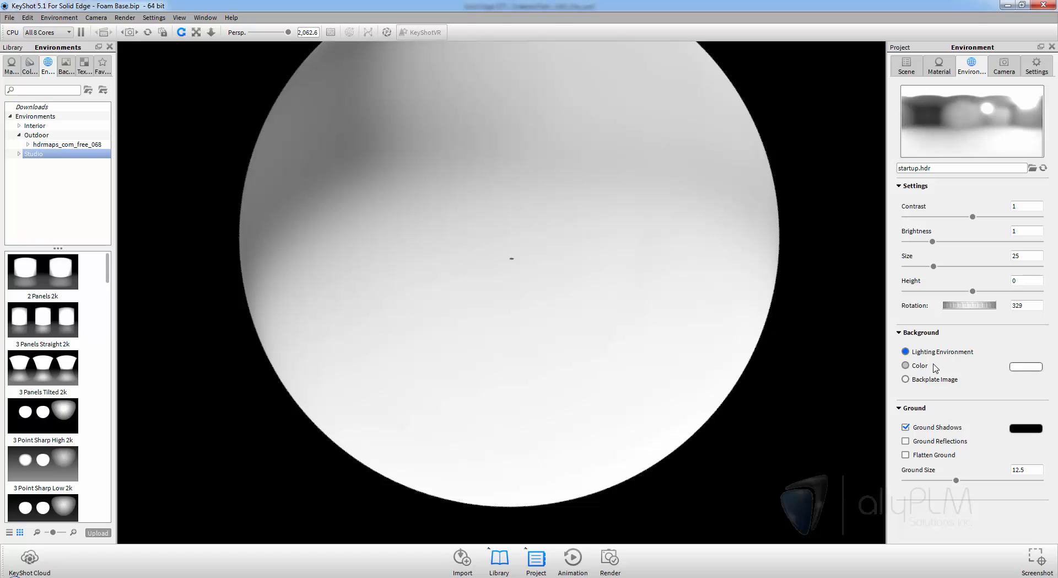
scroll(522, 226, up, 5)
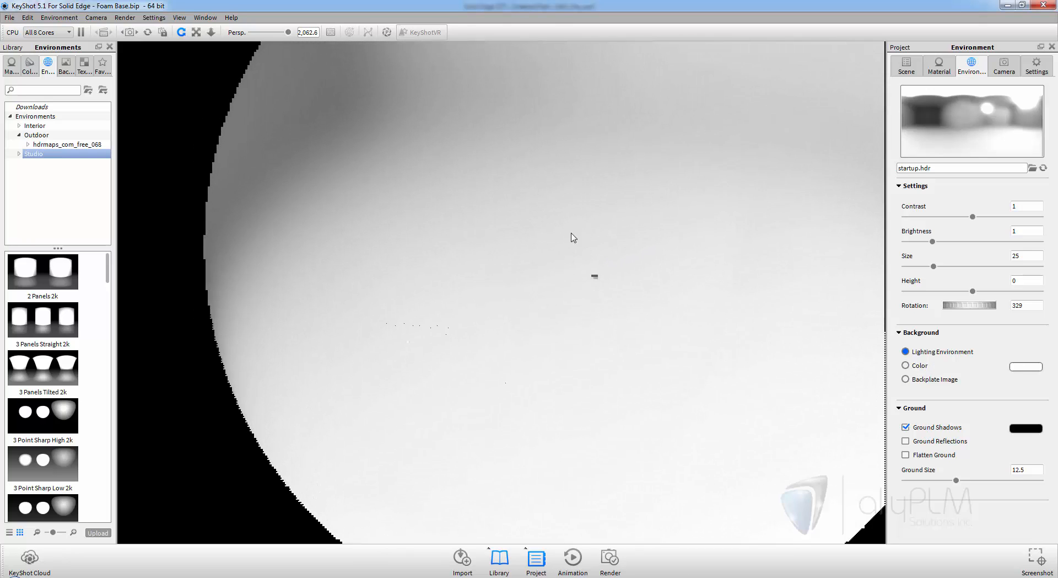
scroll(673, 295, up, 5)
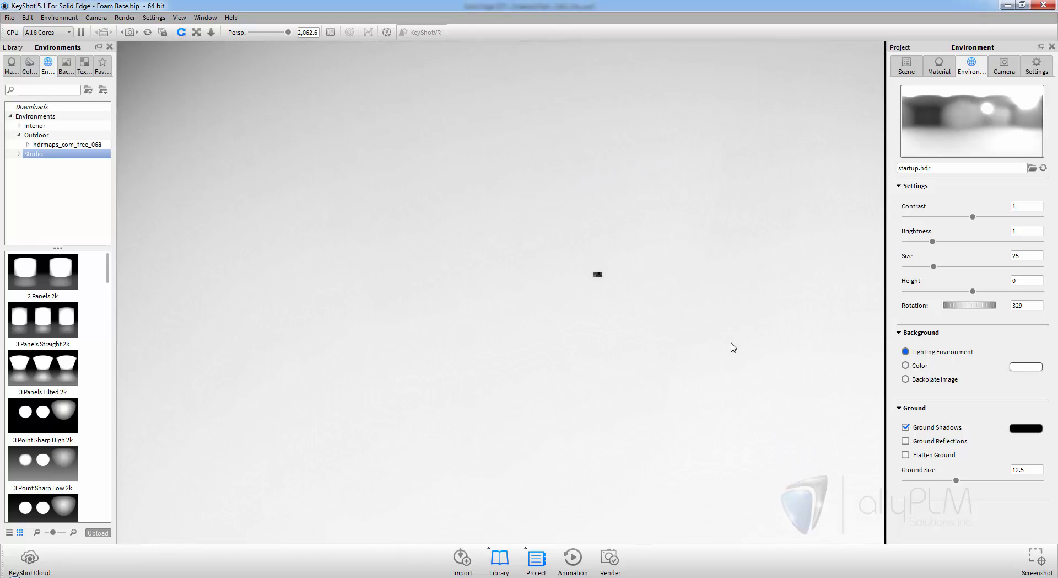
scroll(733, 347, up, 5)
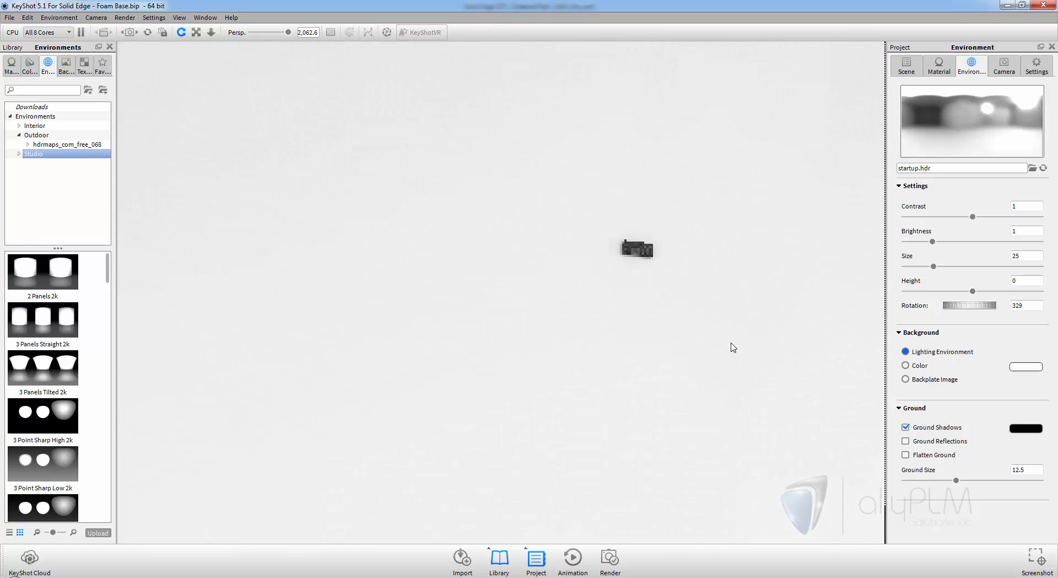
scroll(733, 347, up, 5)
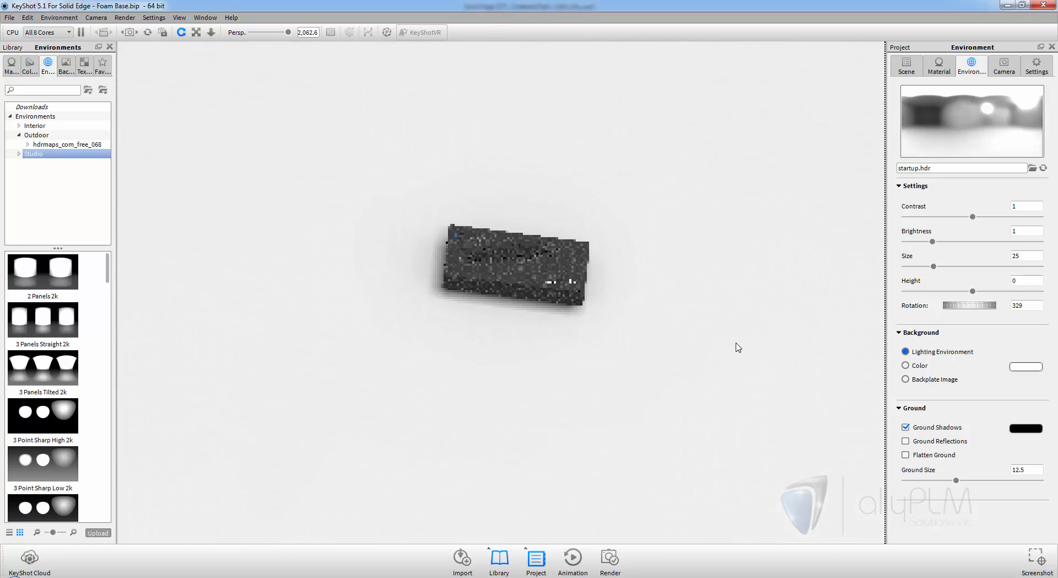
scroll(738, 348, up, 2)
scroll(739, 346, up, 10)
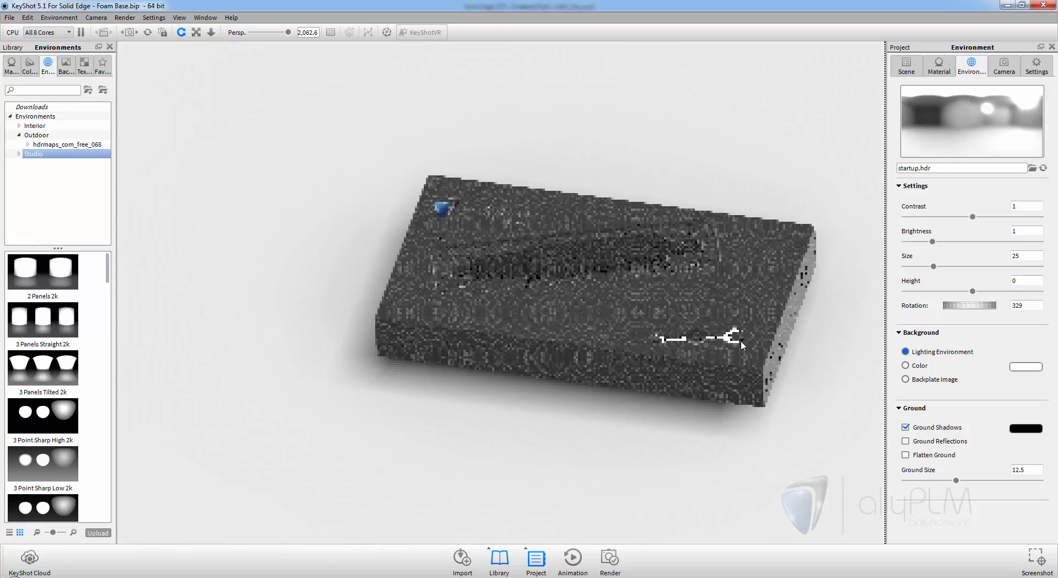
scroll(742, 345, up, 8)
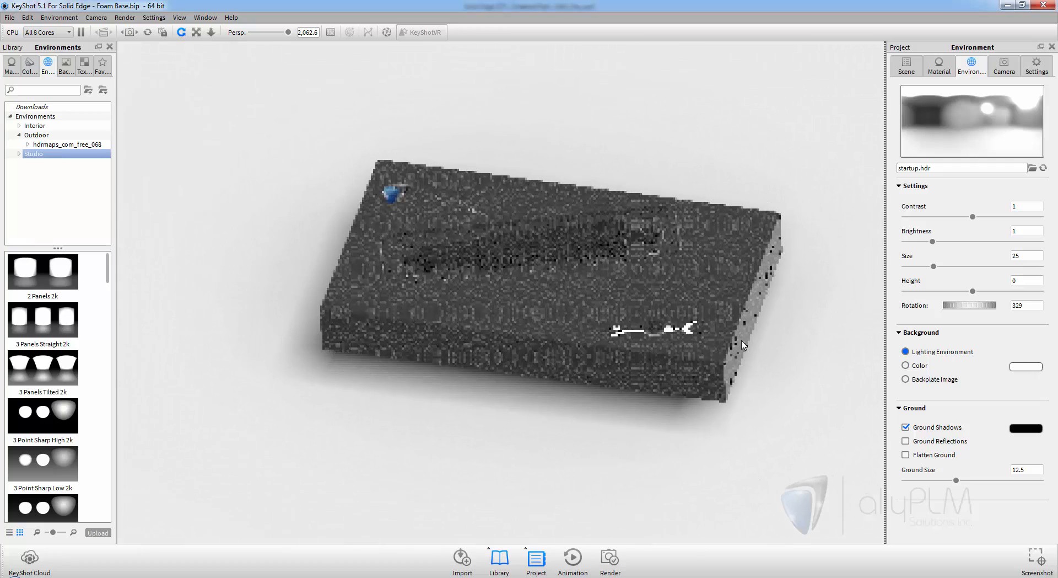
Switch the scene background to a solid color and make it a bright blue with red 10 and green 44.
click(918, 365)
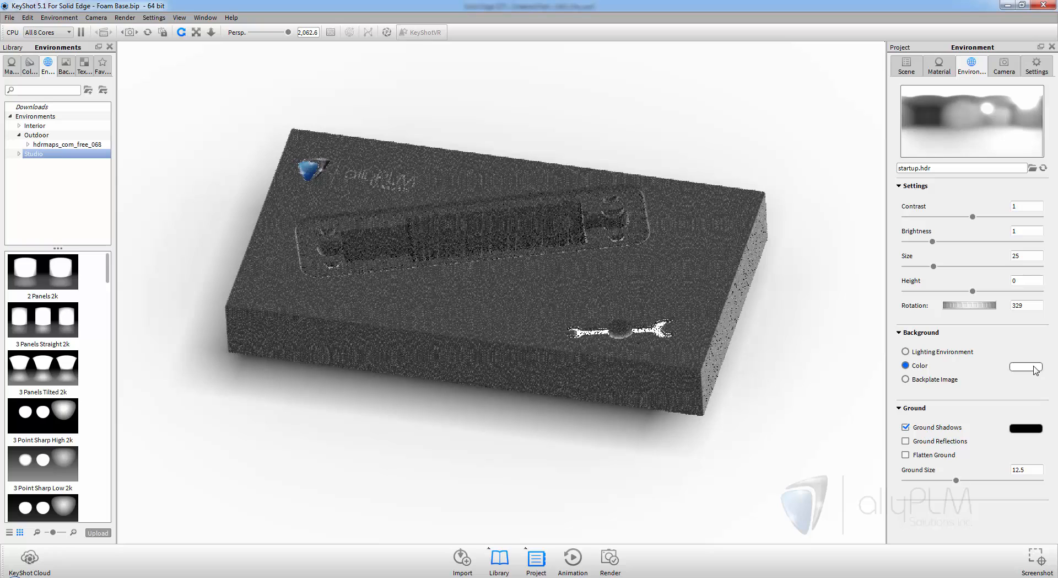
click(1027, 366)
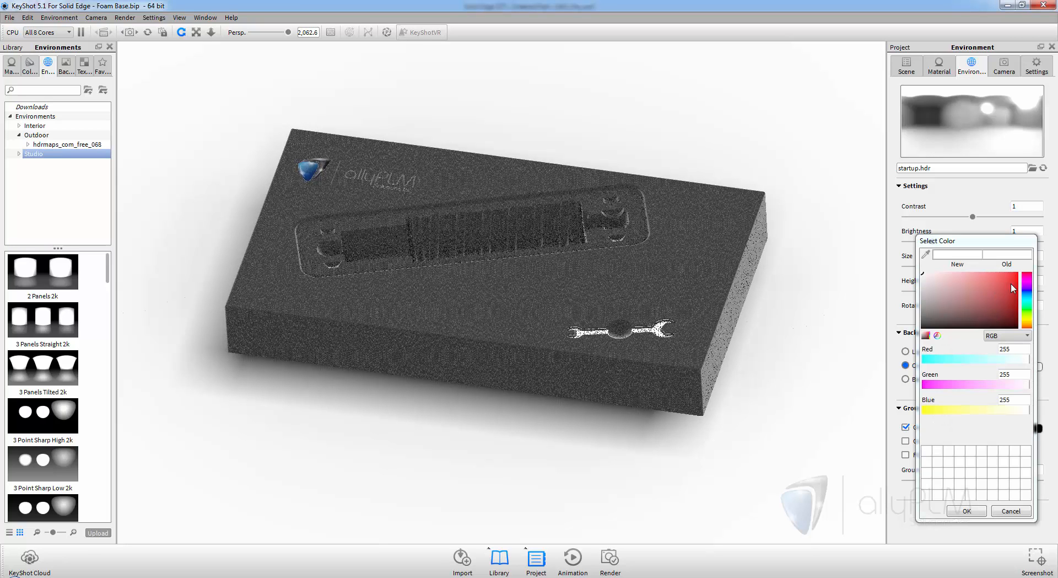
click(1030, 296)
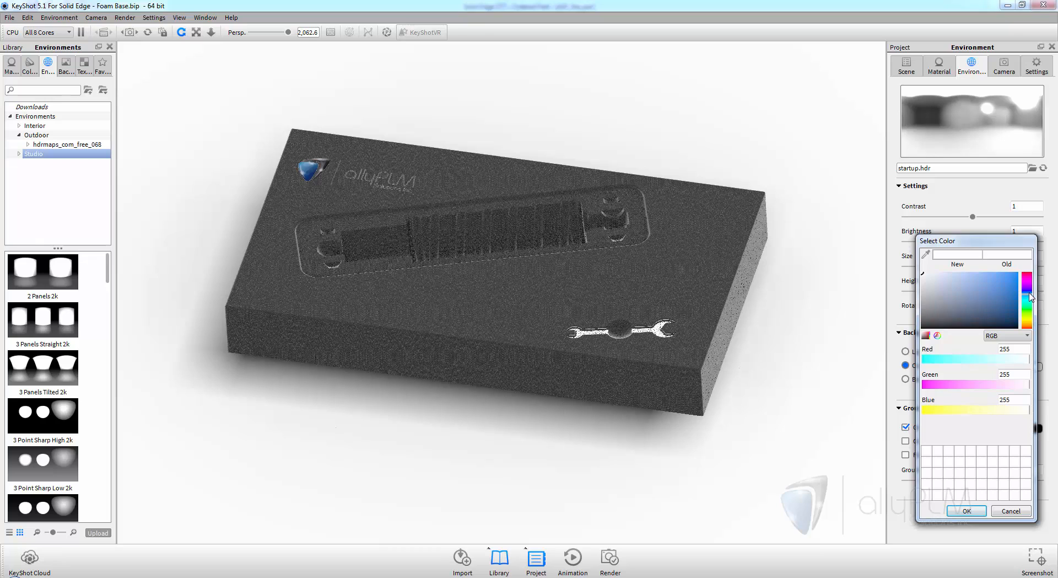
drag(998, 297, 1010, 306)
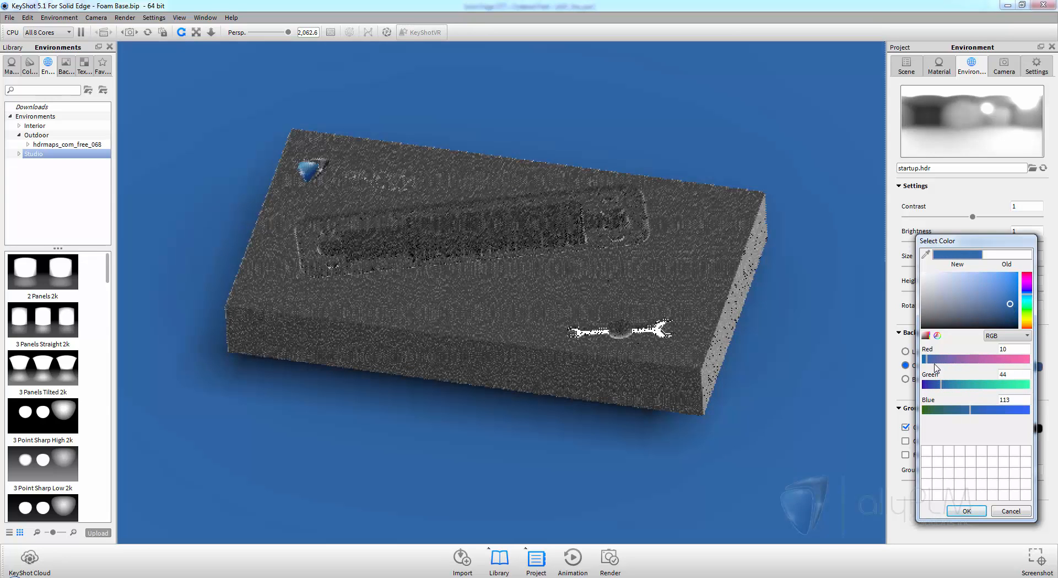
drag(971, 409, 1011, 411)
click(965, 512)
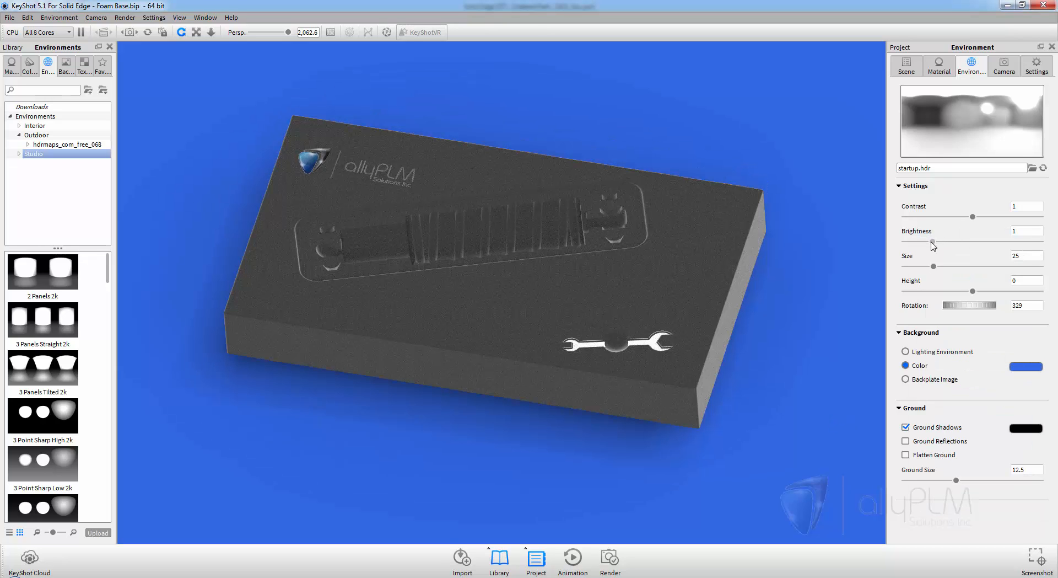
Set the lighting environment's brightness to 0.675 and its rotation to 152.
mouse_move(933, 246)
mouse_down()
mouse_move(943, 245)
mouse_move(927, 246)
mouse_up()
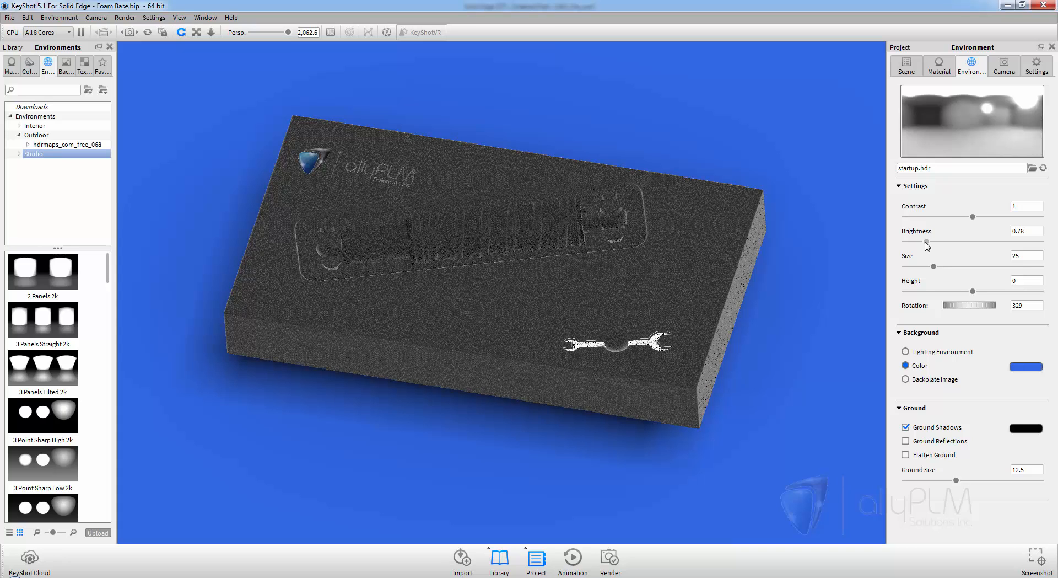
drag(928, 246, 924, 247)
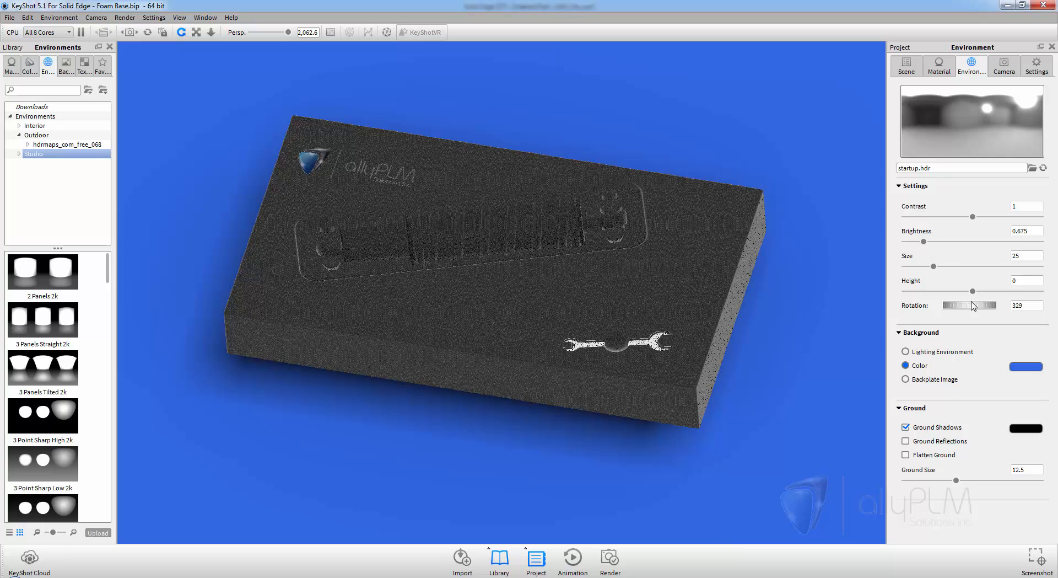
drag(973, 306, 1014, 309)
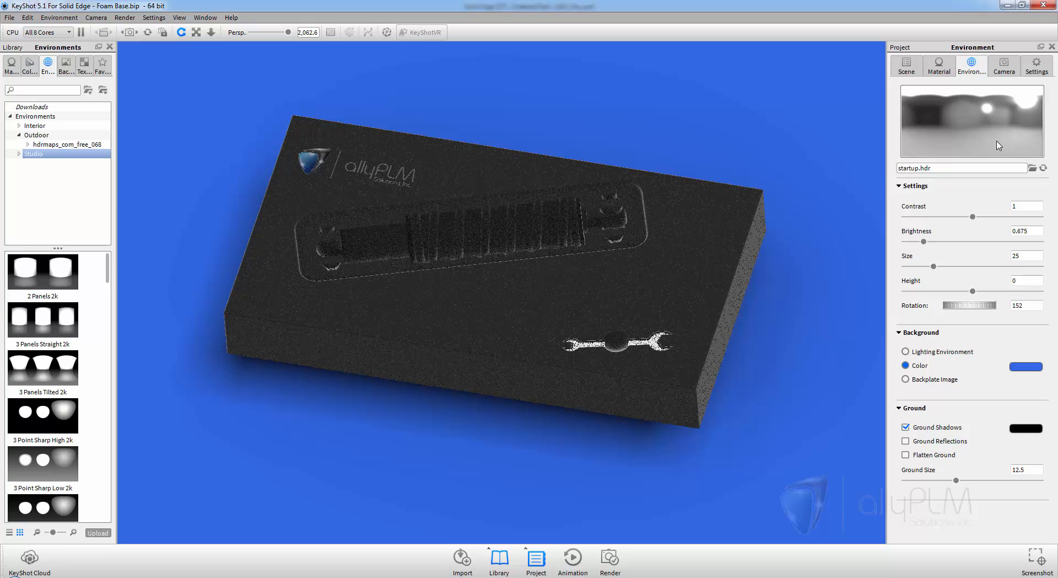
Set the current camera view's distance to 31.397, azimuth to 78.48, inclination to 46.08 and twist to -3.24.
click(1004, 70)
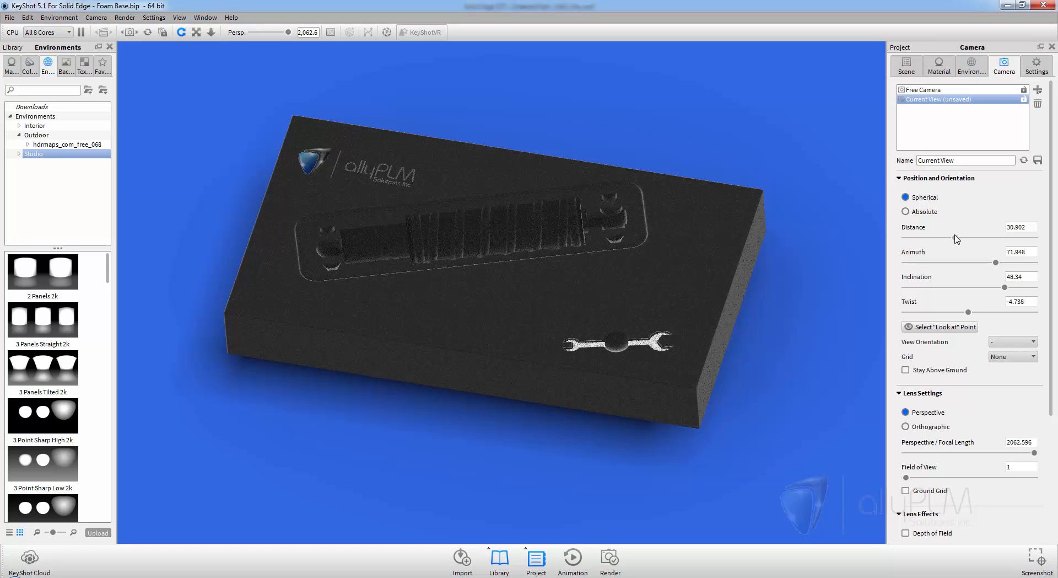
drag(955, 238, 1001, 264)
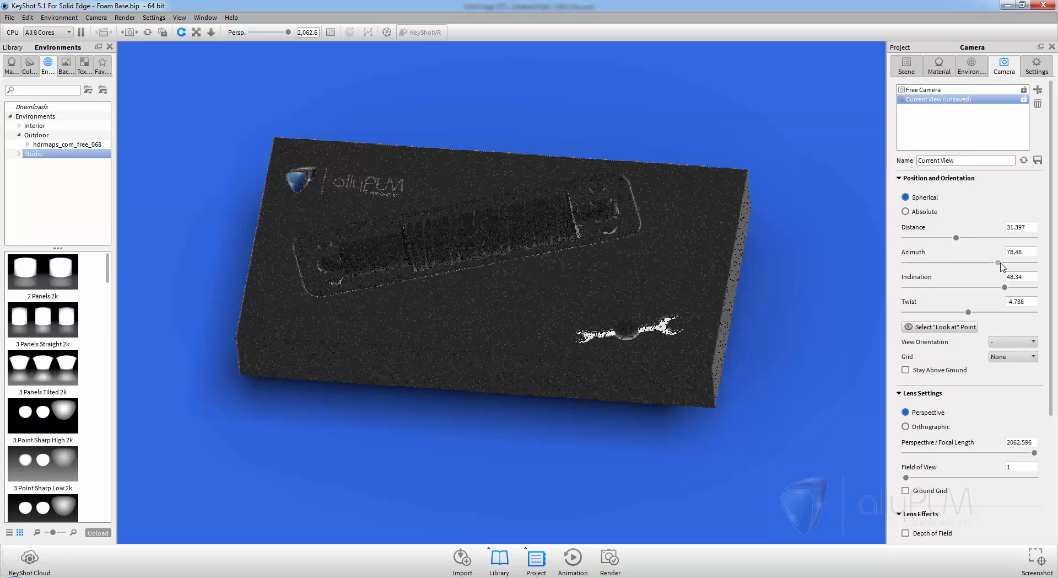
drag(1003, 287, 969, 317)
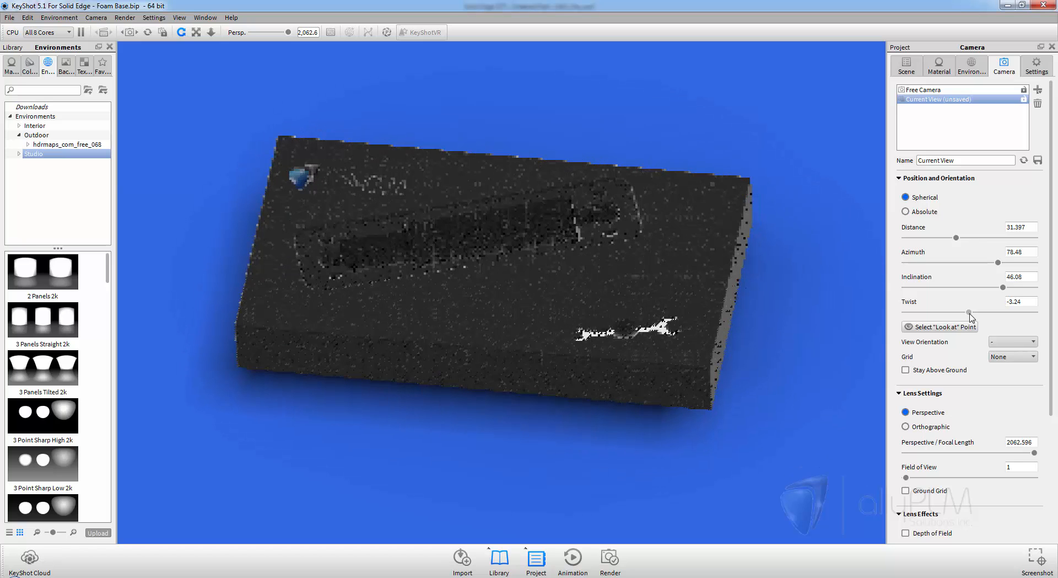
Enable the camera's lens effects and set the vignetting strength to 1.
scroll(959, 331, down, 5)
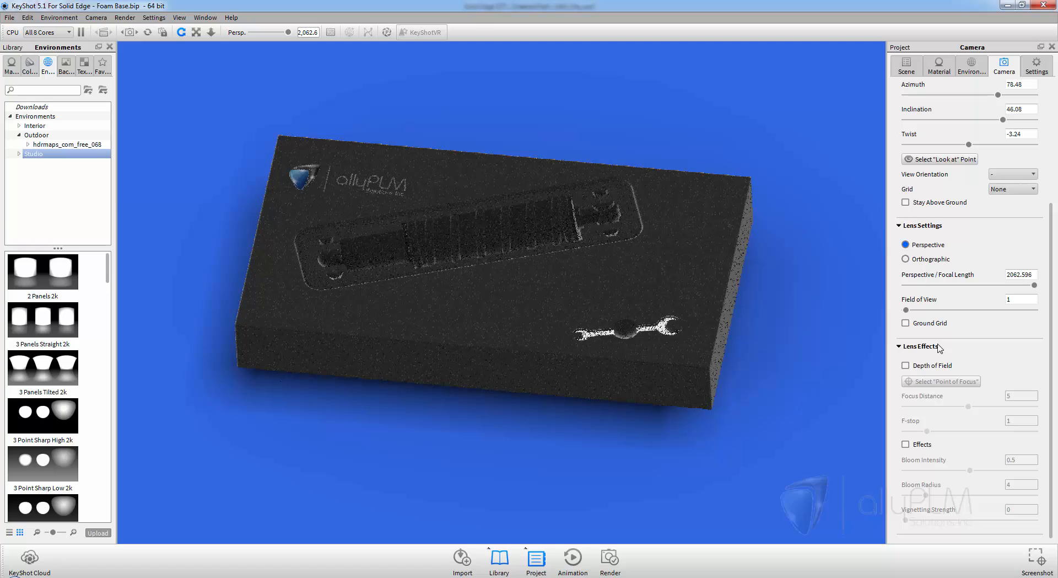
click(906, 445)
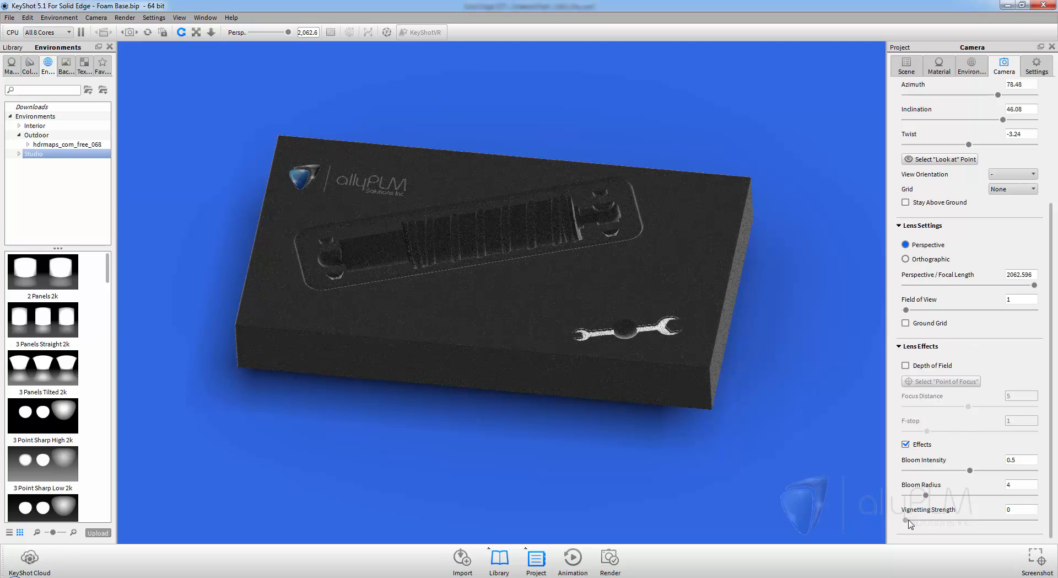
drag(908, 519, 1050, 521)
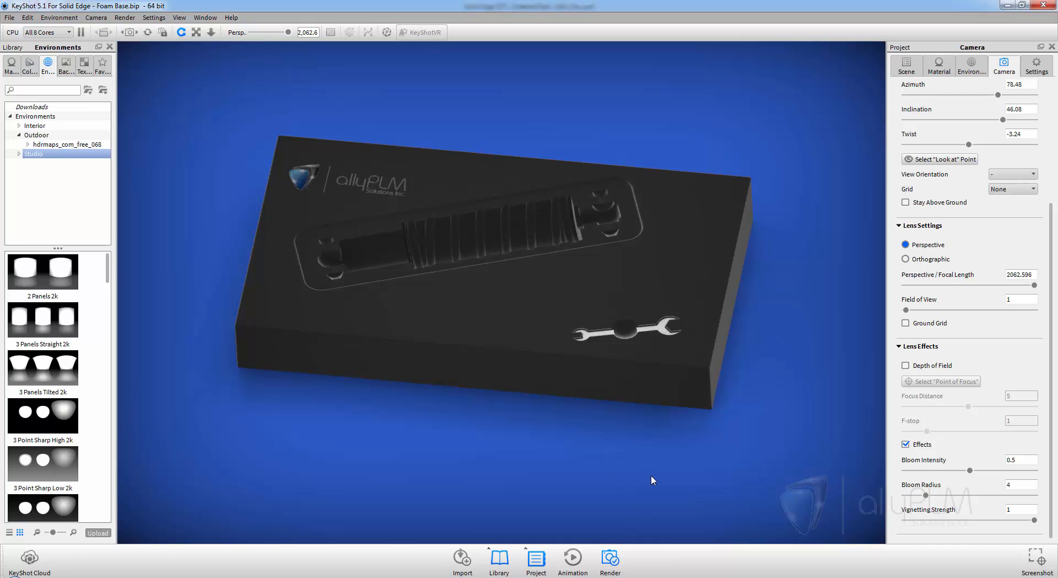
Render the scene as an 800 x 523 JPEG still image named Foam Base.18.jpg, then close the rendered image and render options.
key(ctrl+p)
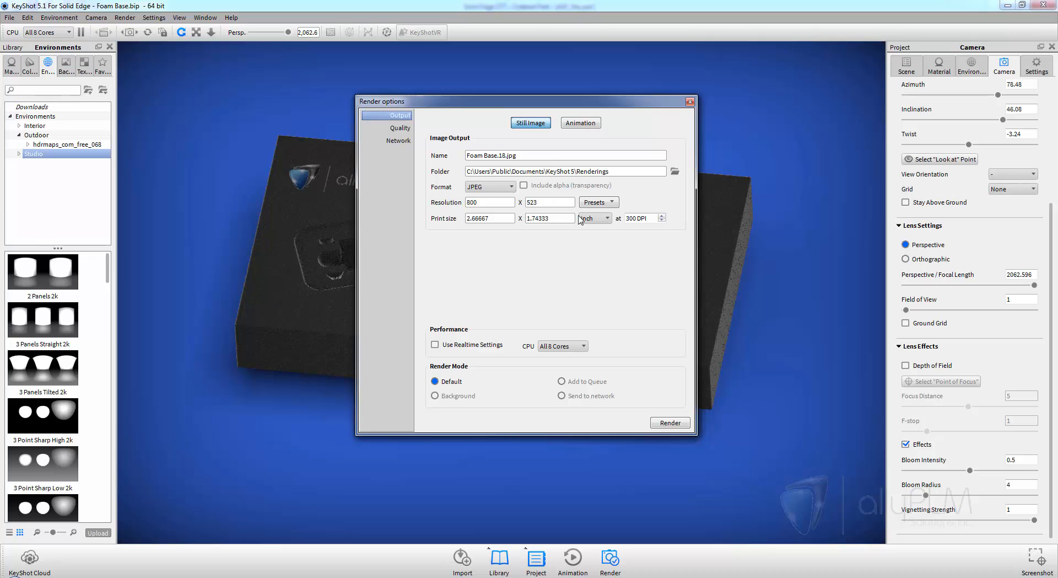
click(598, 203)
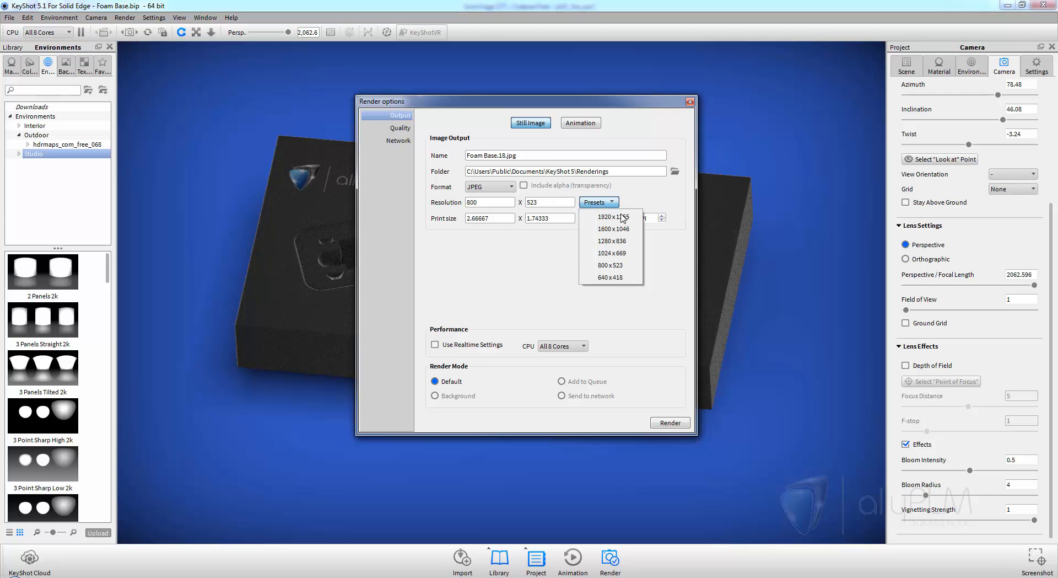
click(633, 241)
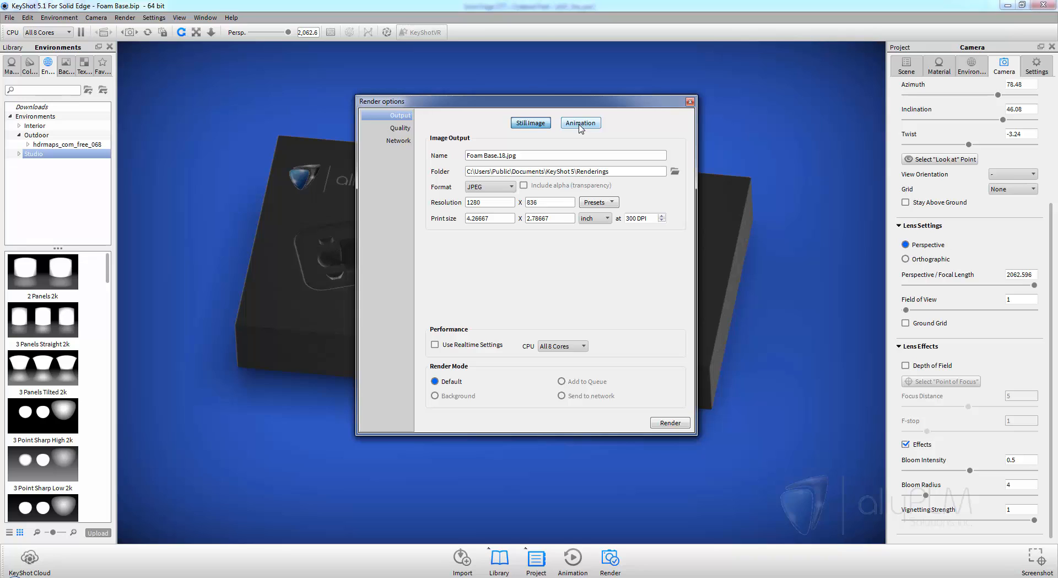
click(398, 127)
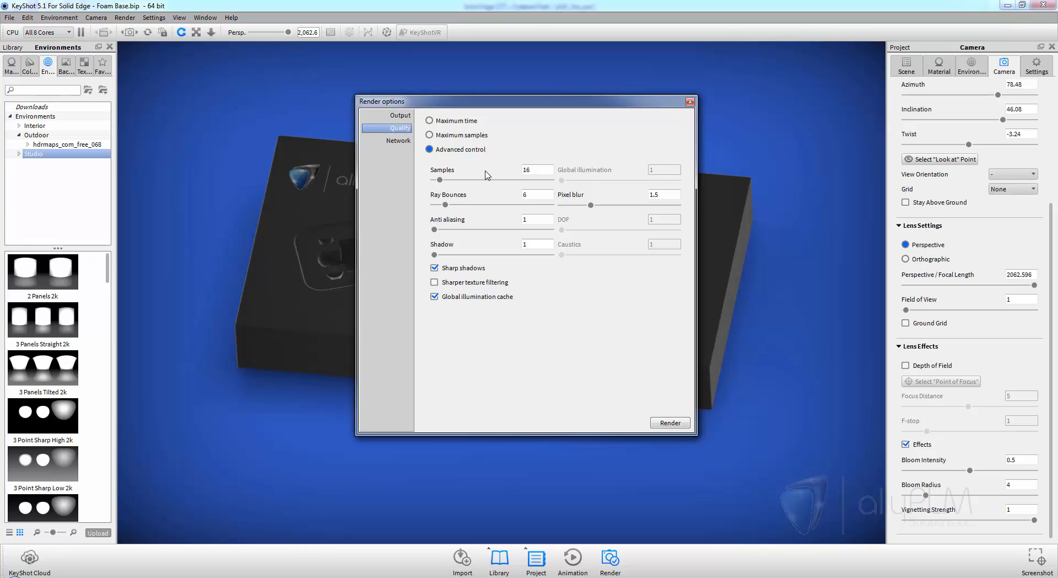
click(401, 116)
click(611, 203)
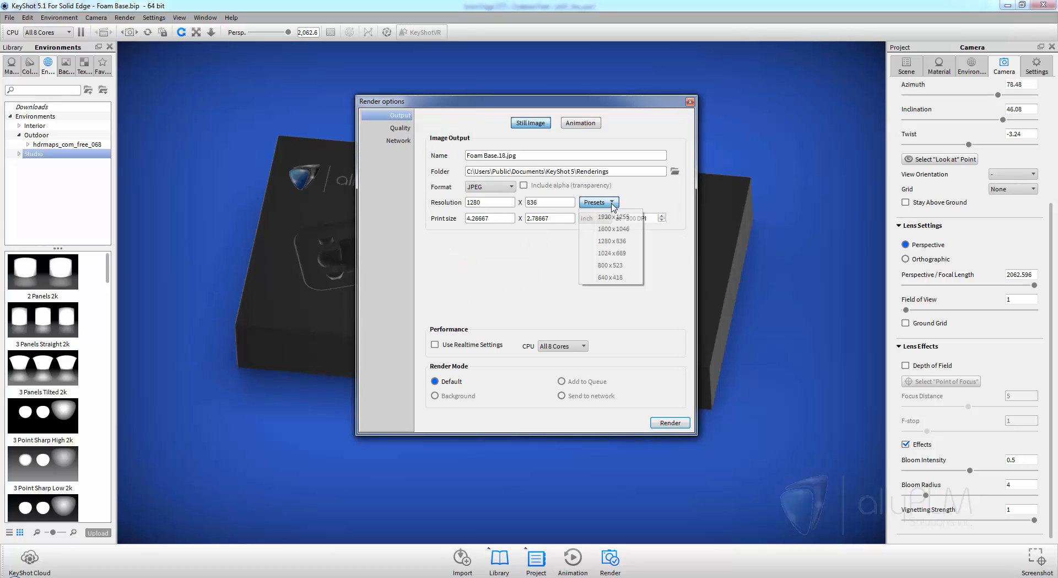
click(626, 268)
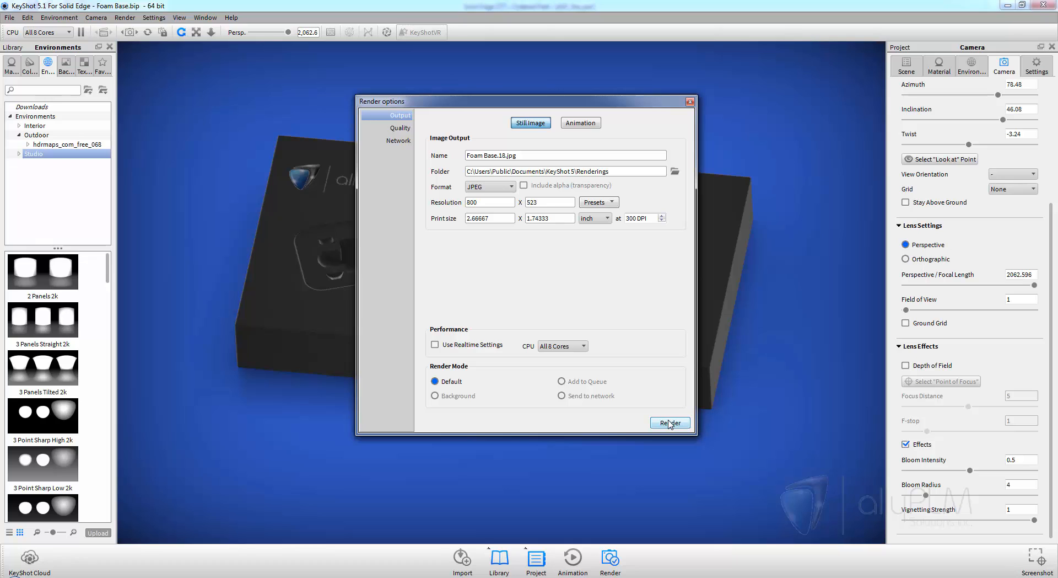
click(592, 280)
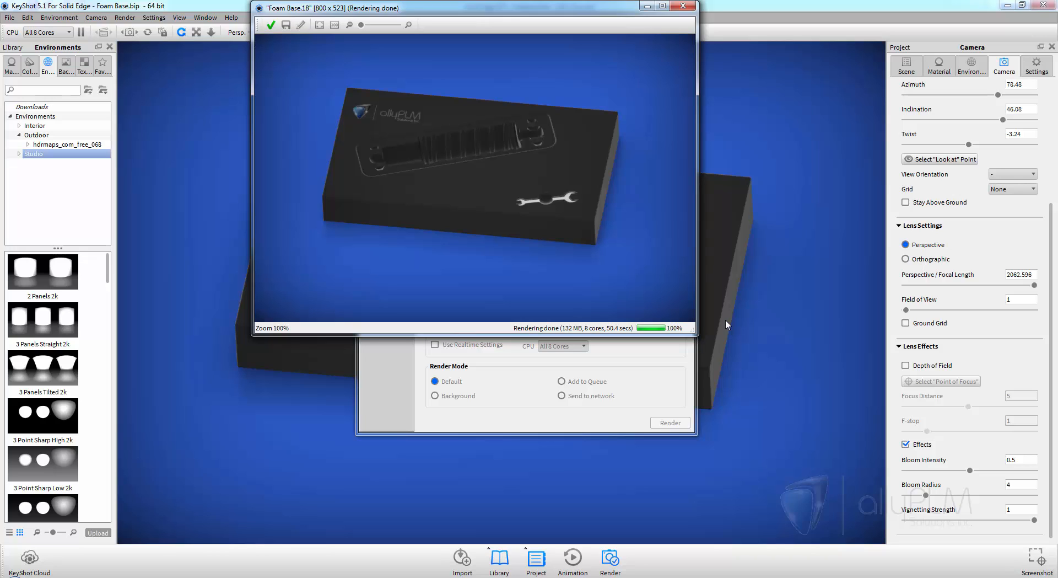
click(684, 7)
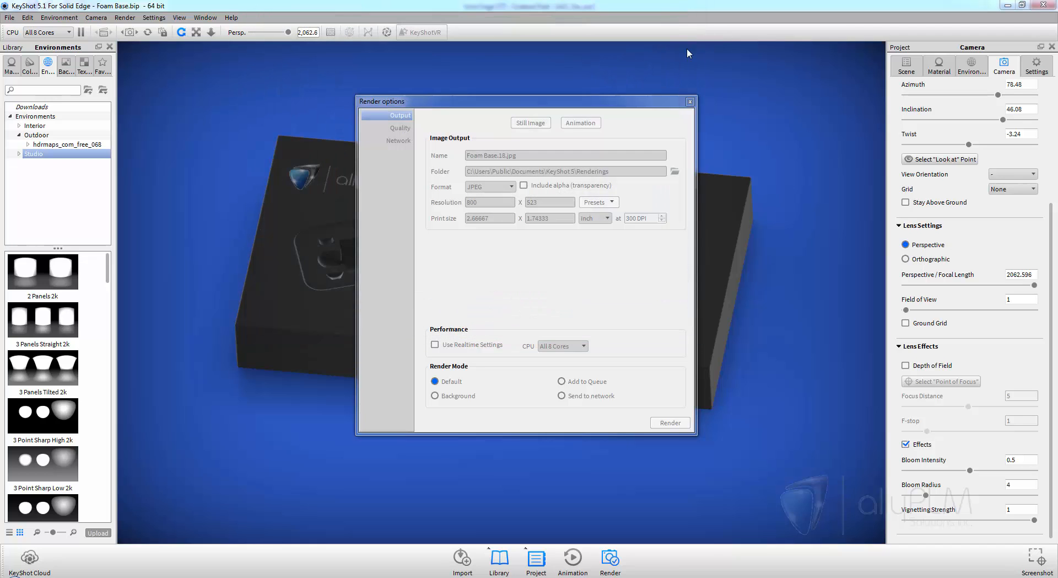
click(689, 102)
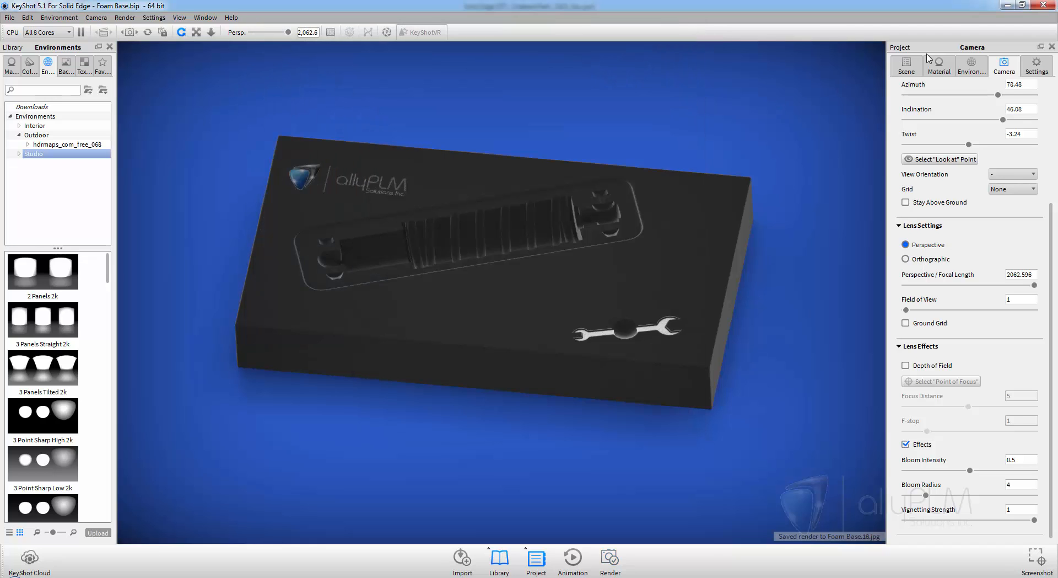
Close KeyShot discarding the scene changes, and close the ADJ_Key part in Solid Edge to return to the 0_Shock_Box assembly.
click(1034, 8)
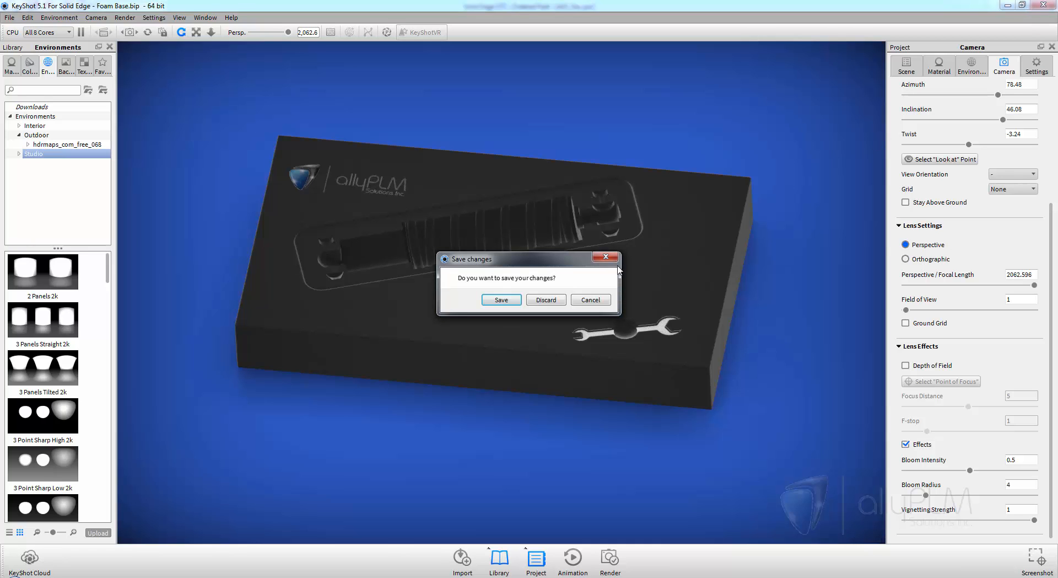
click(556, 301)
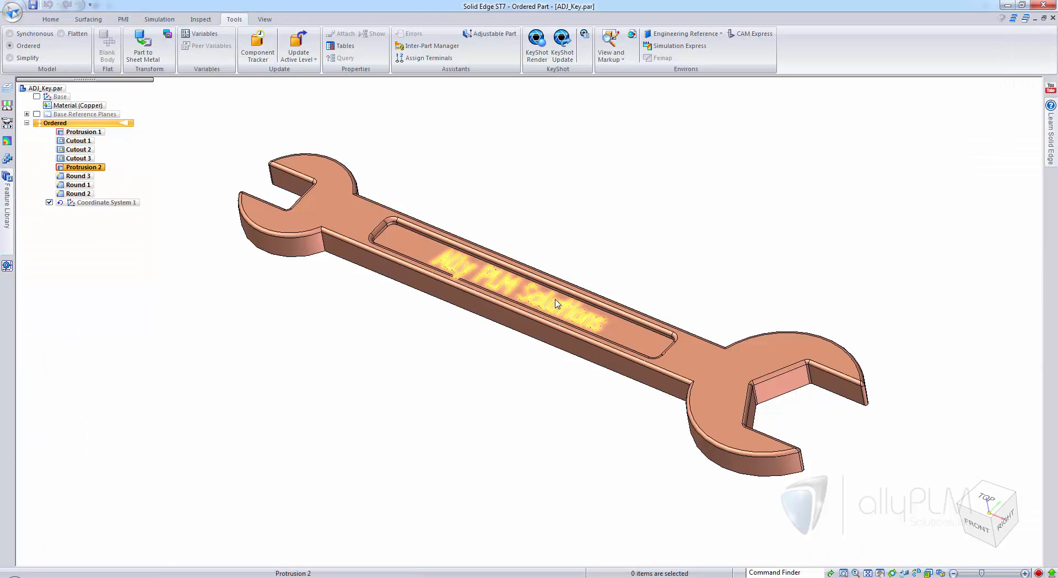
click(1053, 17)
click(529, 342)
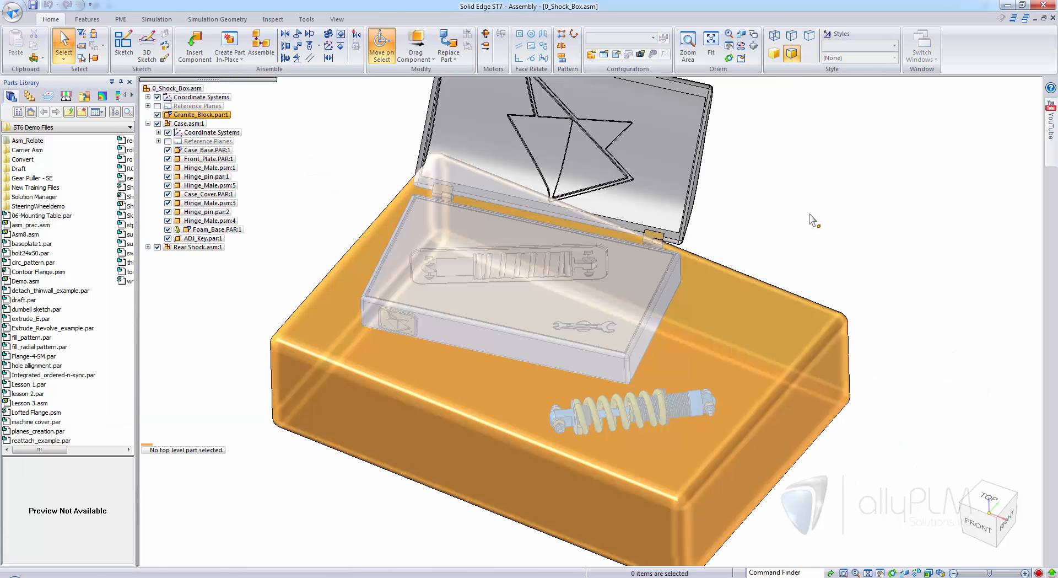
Send the 0_Shock_Box assembly from Solid Edge to KeyShot for rendering and maximize the KeyShot window.
click(307, 19)
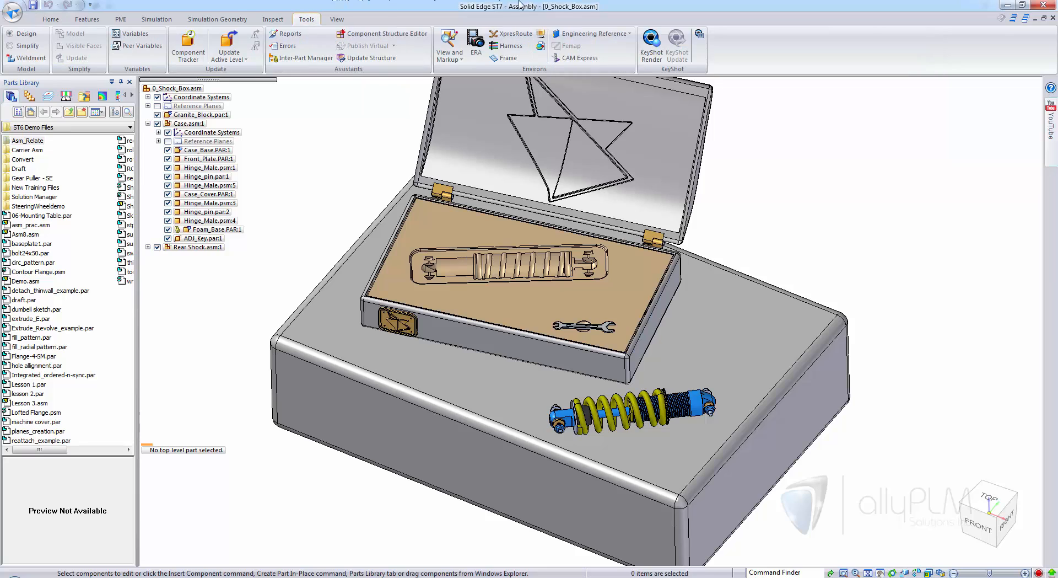
click(652, 40)
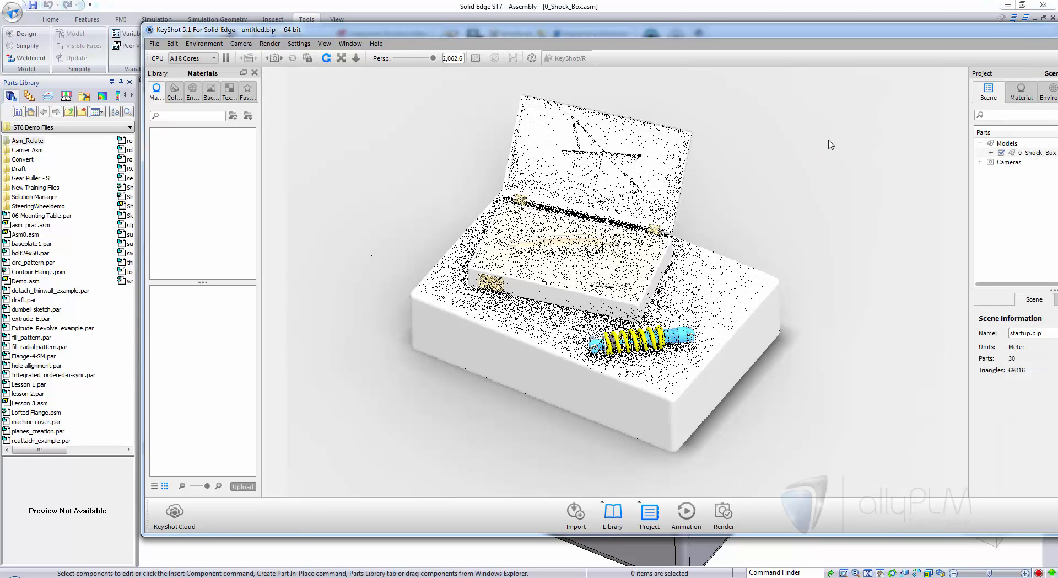
double_click(975, 34)
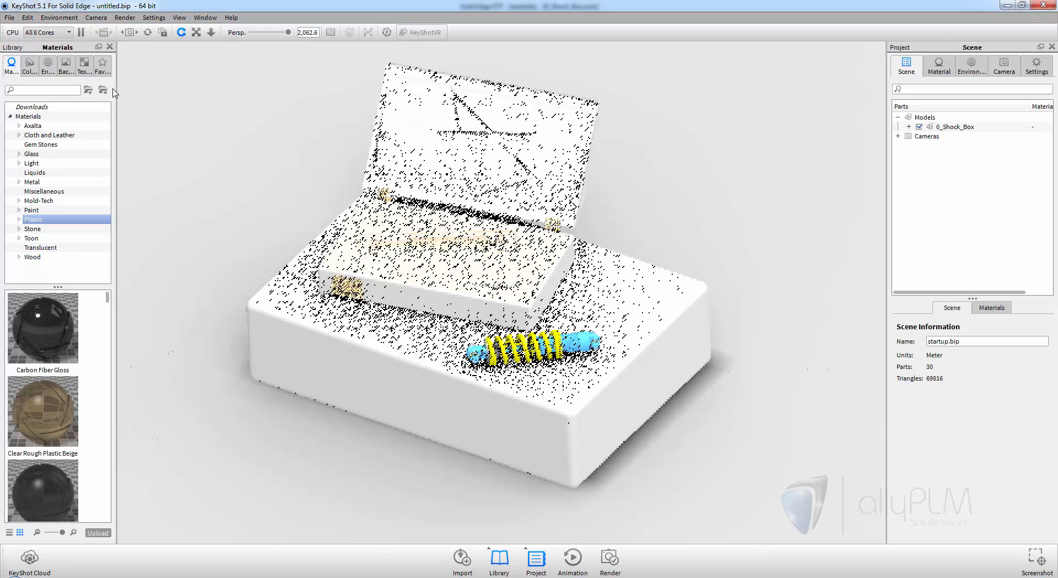
Apply the Marble Black material from the Lunch Byte favorites to the large block beneath the case.
click(103, 65)
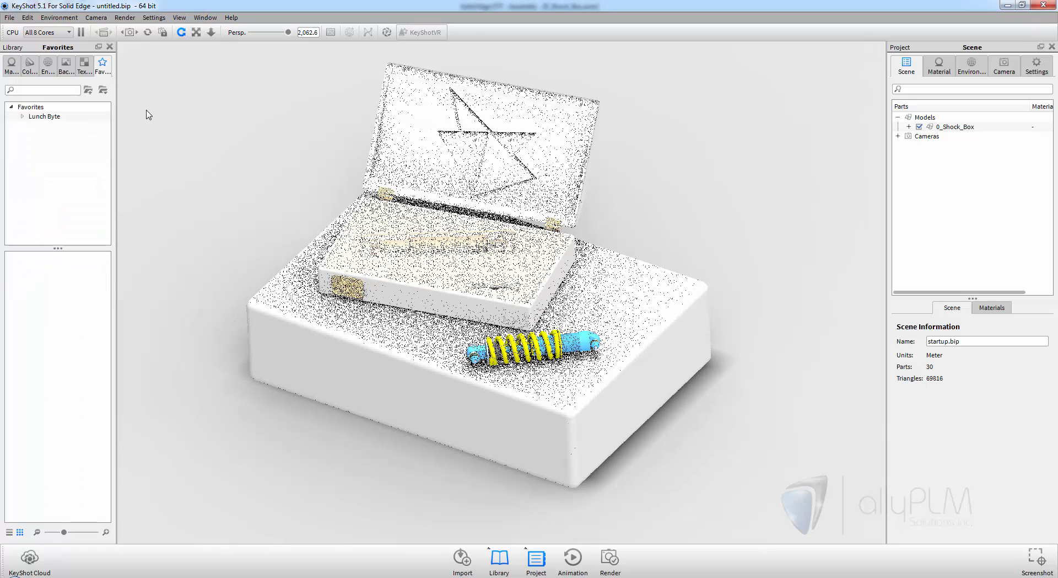
click(22, 118)
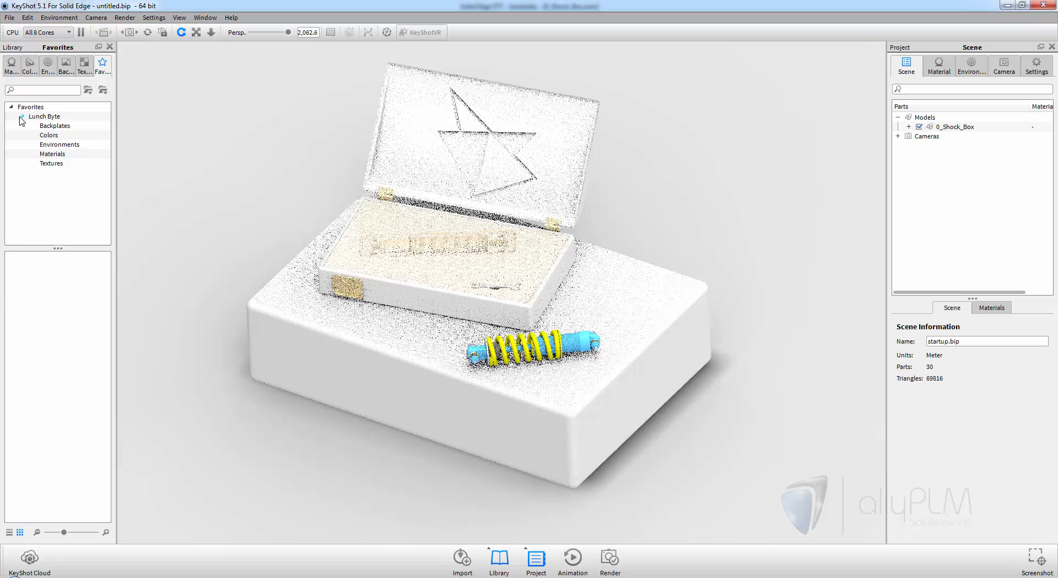
click(53, 153)
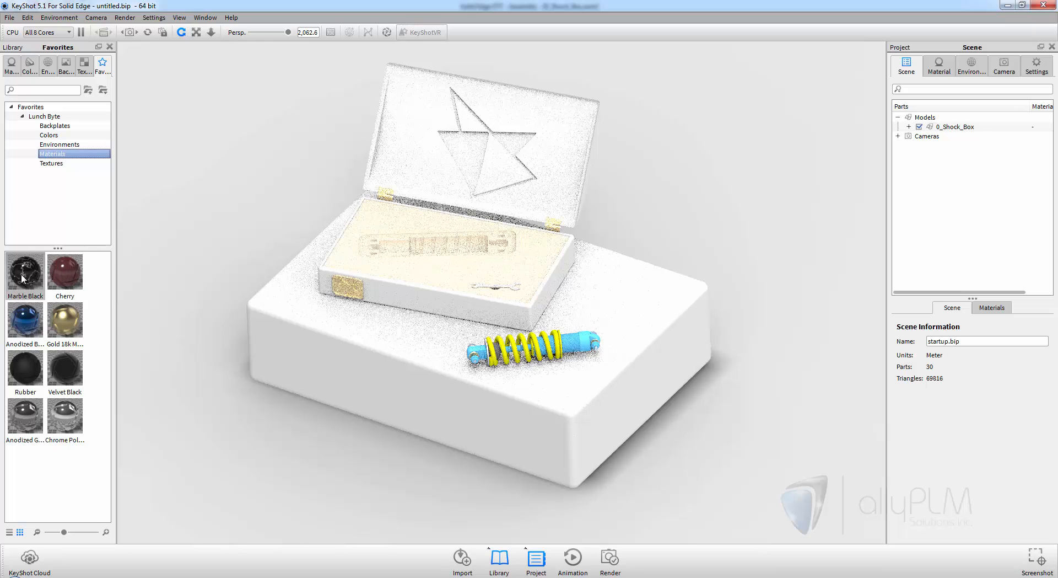
drag(20, 274, 308, 351)
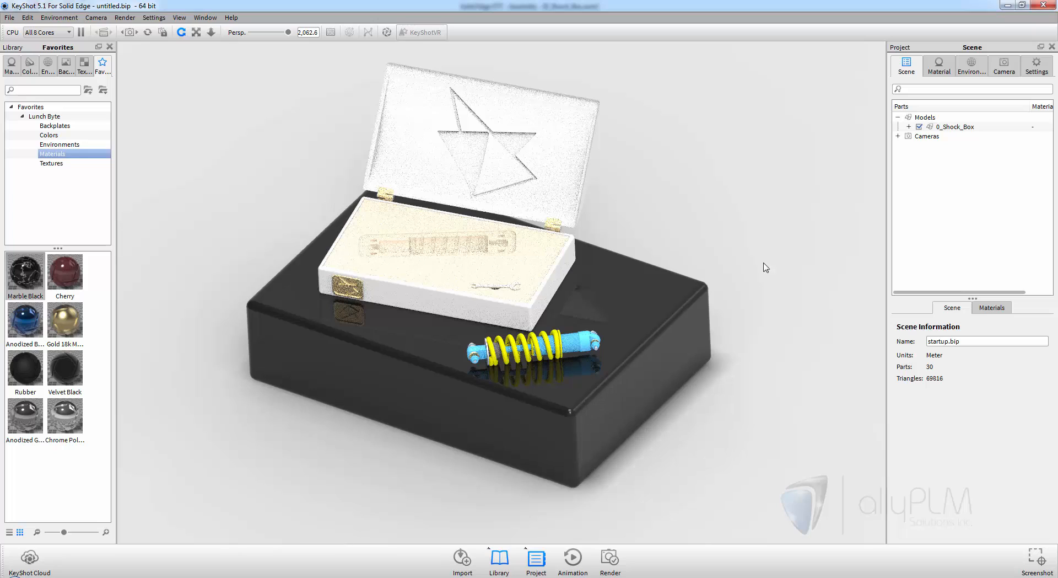
Set the scale of the Marble Black material's color texture to 0.5.
click(943, 69)
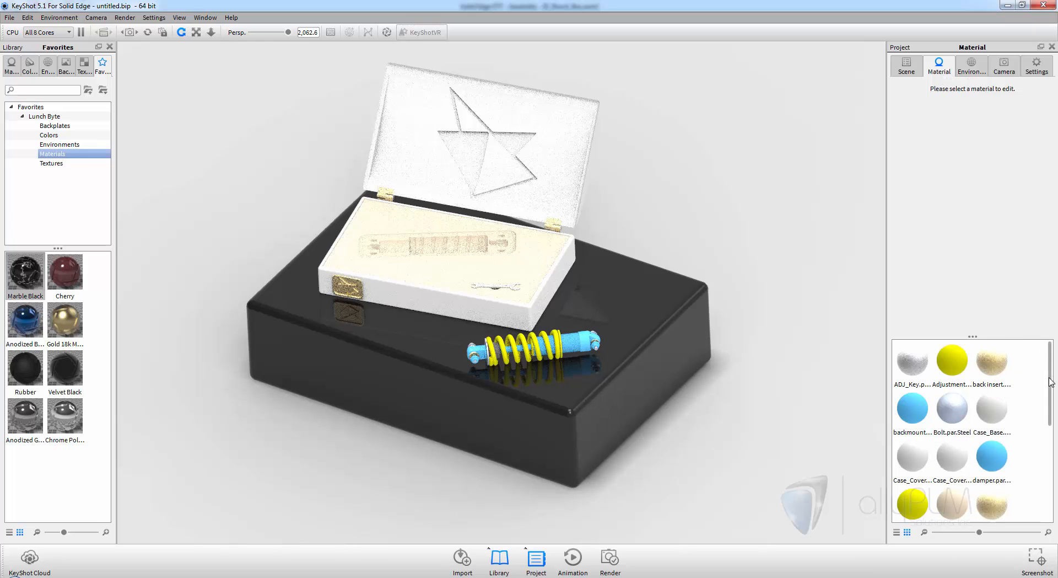
drag(1050, 385, 1039, 491)
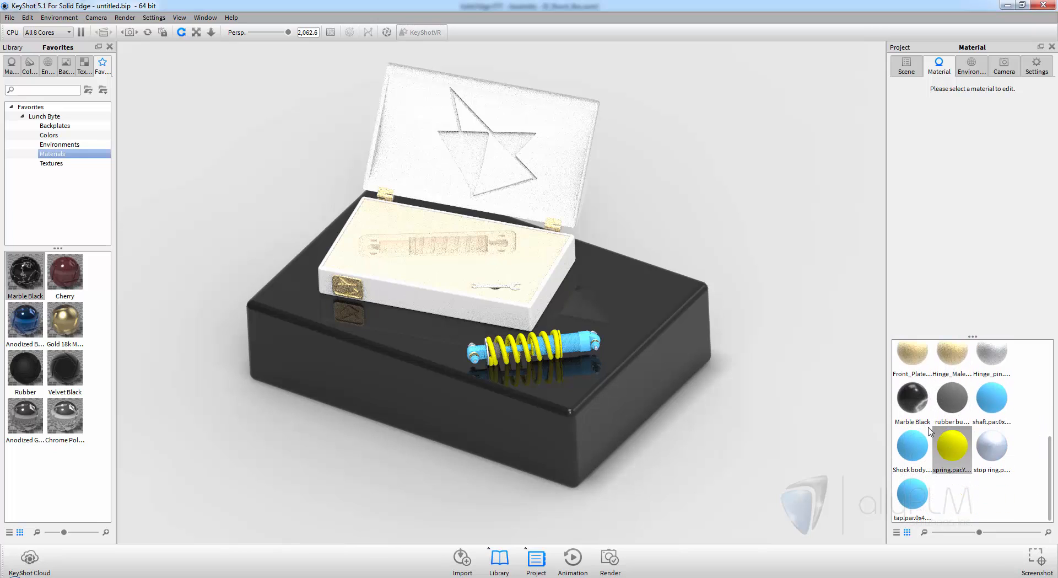
double_click(917, 399)
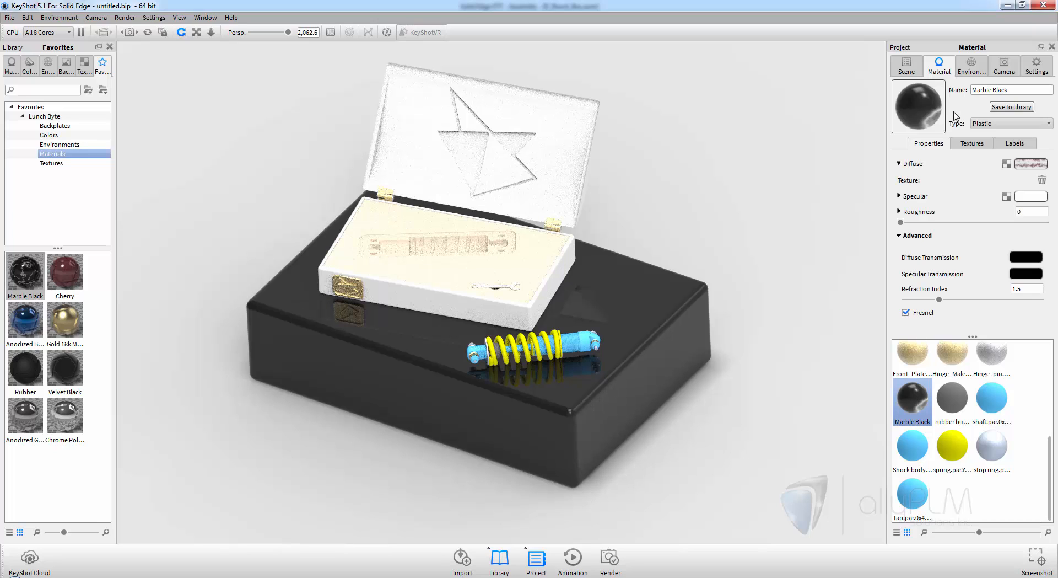
click(967, 145)
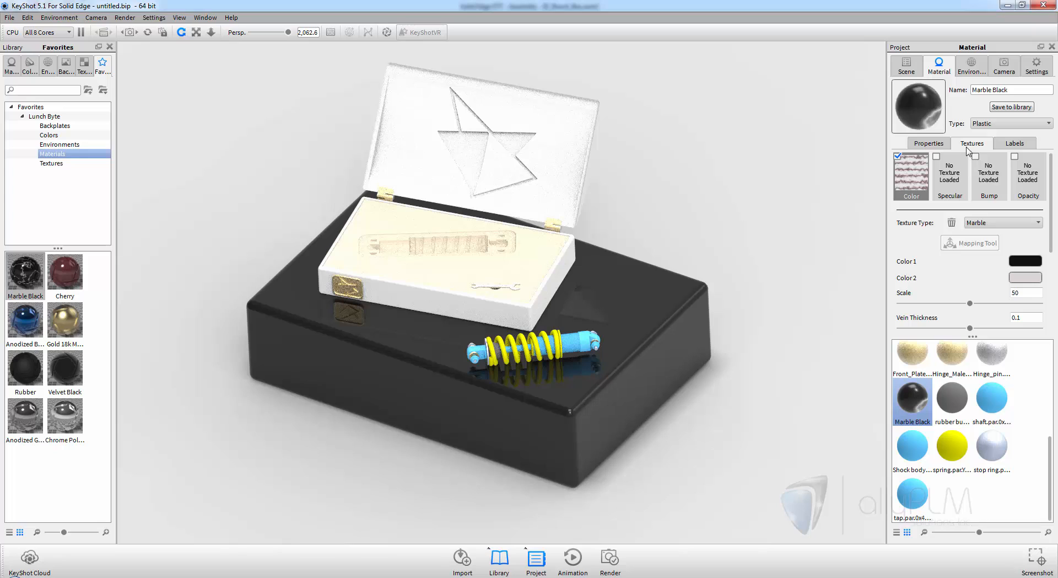
scroll(948, 282, down, 1)
drag(1021, 263, 994, 259)
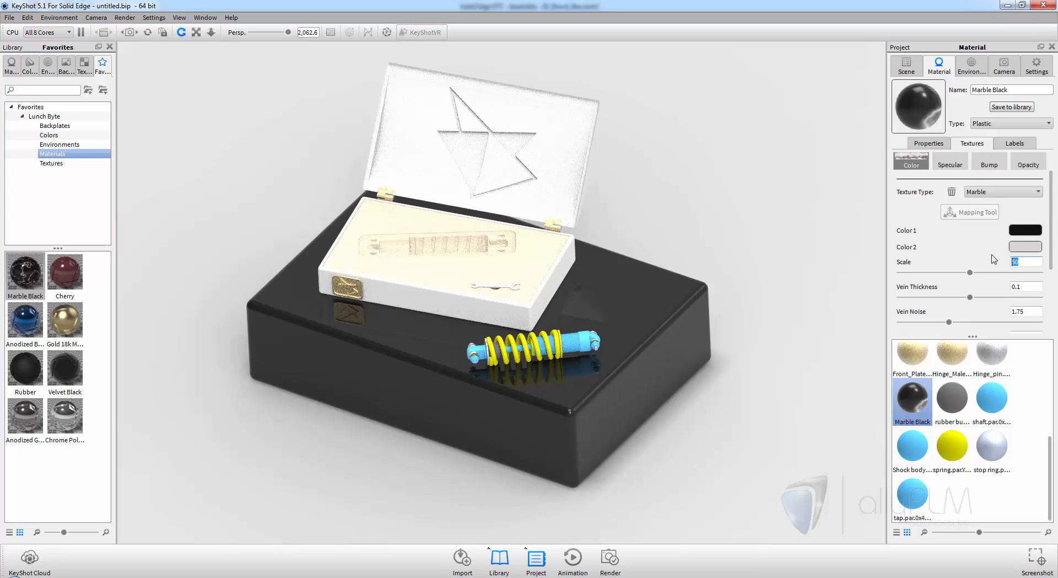
text(.5)
key(Return)
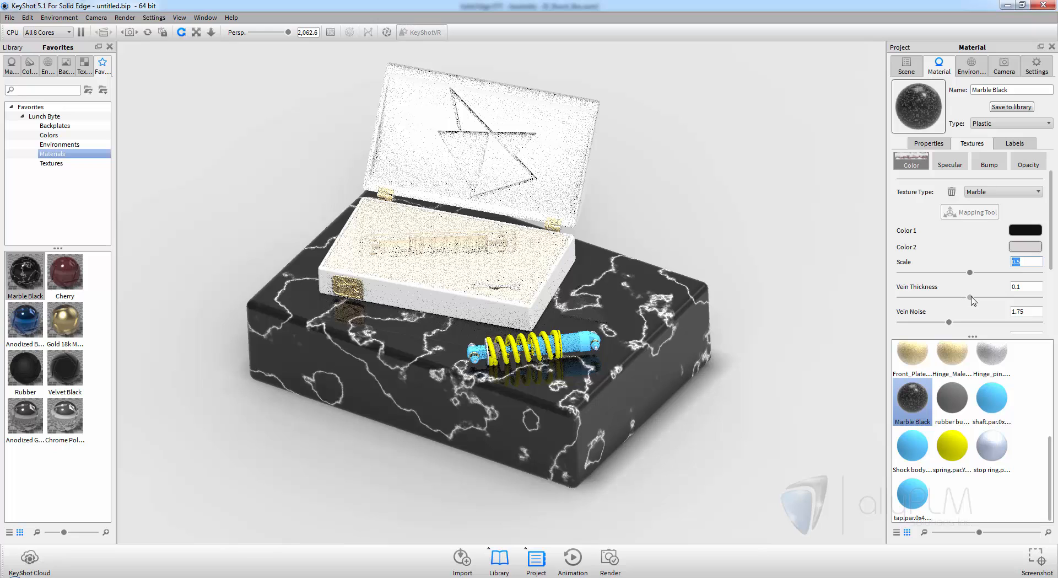
Set the marble texture's vein thickness to 0.124, vein noise to 2.24 and vein noise scale to 1.965.
drag(972, 298, 989, 298)
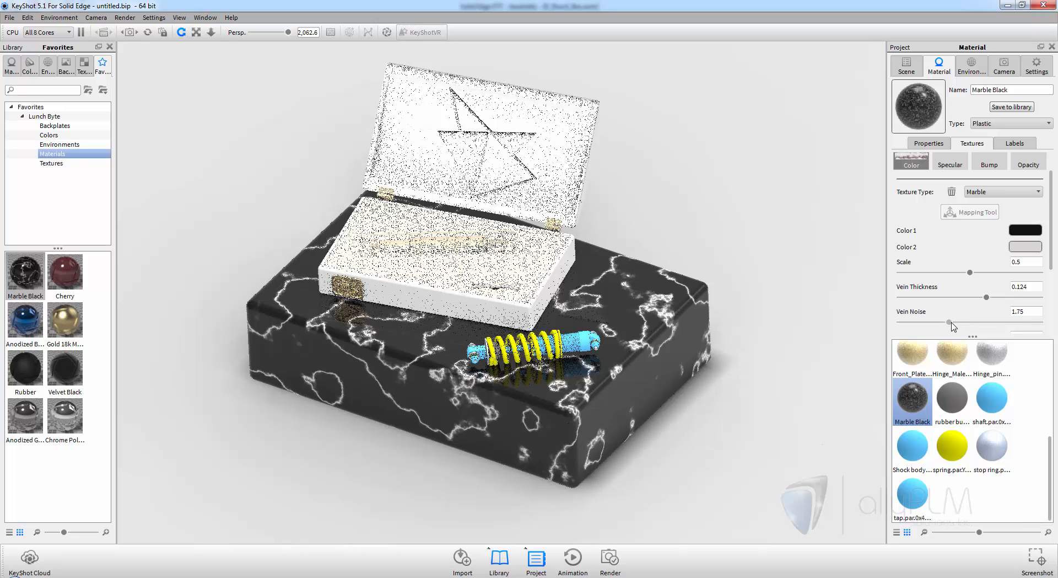
drag(955, 326, 968, 325)
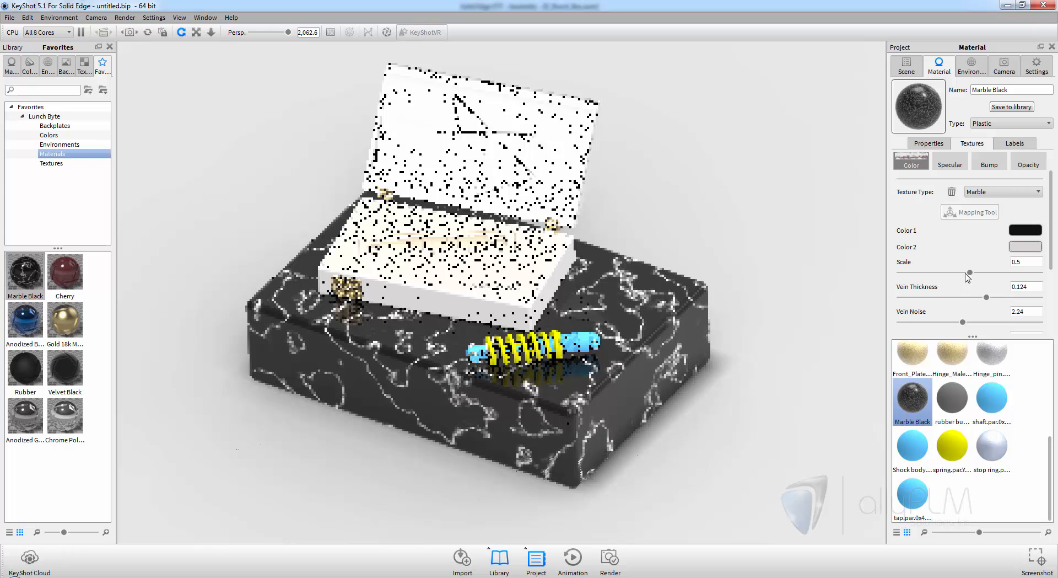
scroll(949, 354, down, 2)
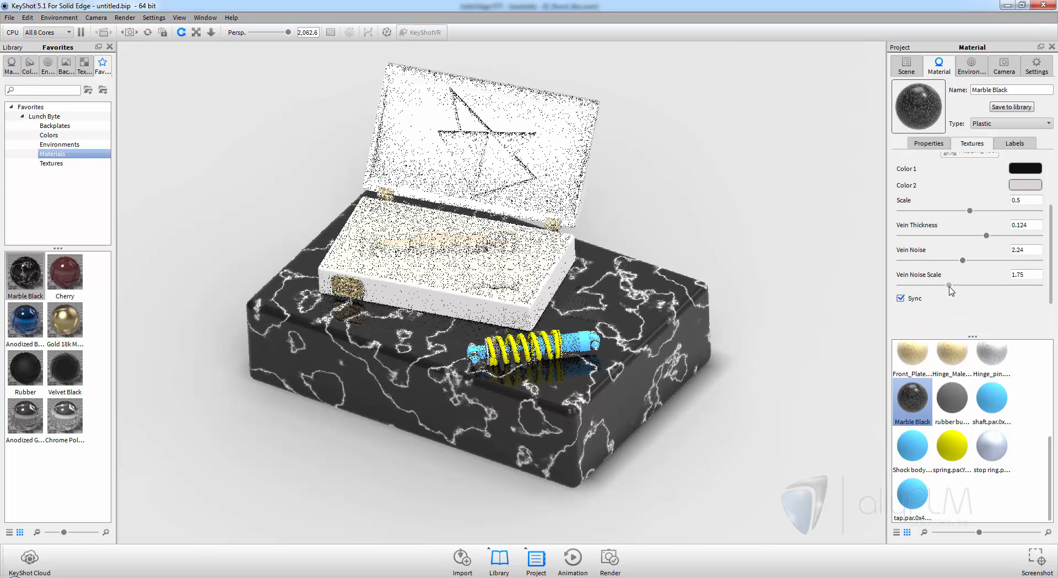
drag(950, 285, 957, 285)
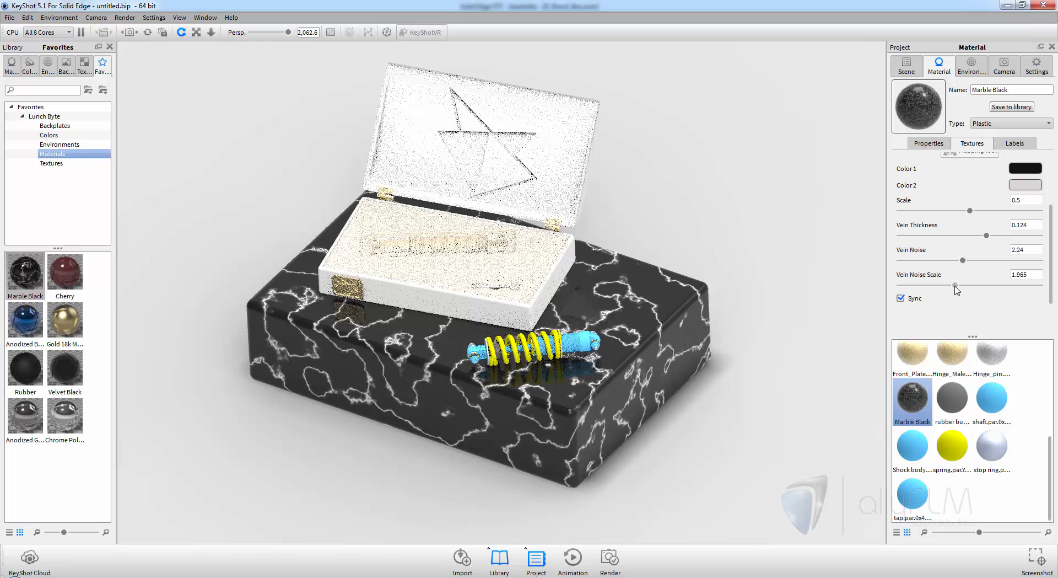
scroll(956, 291, up, 3)
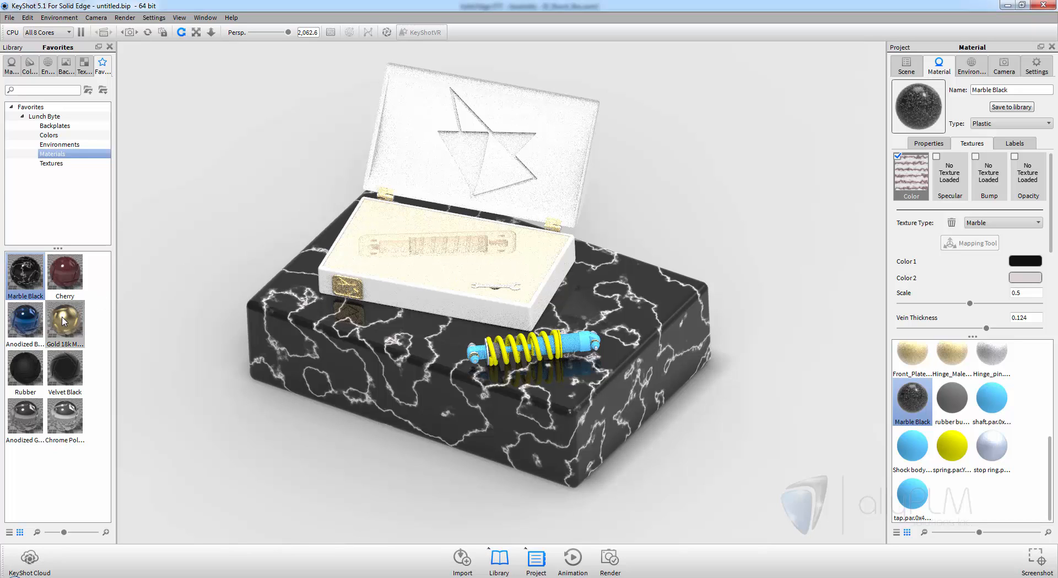
Apply Gold 18k Matte to the hinges and front plate, and Cherry to the case base and the lid's inner panel.
drag(64, 321, 384, 196)
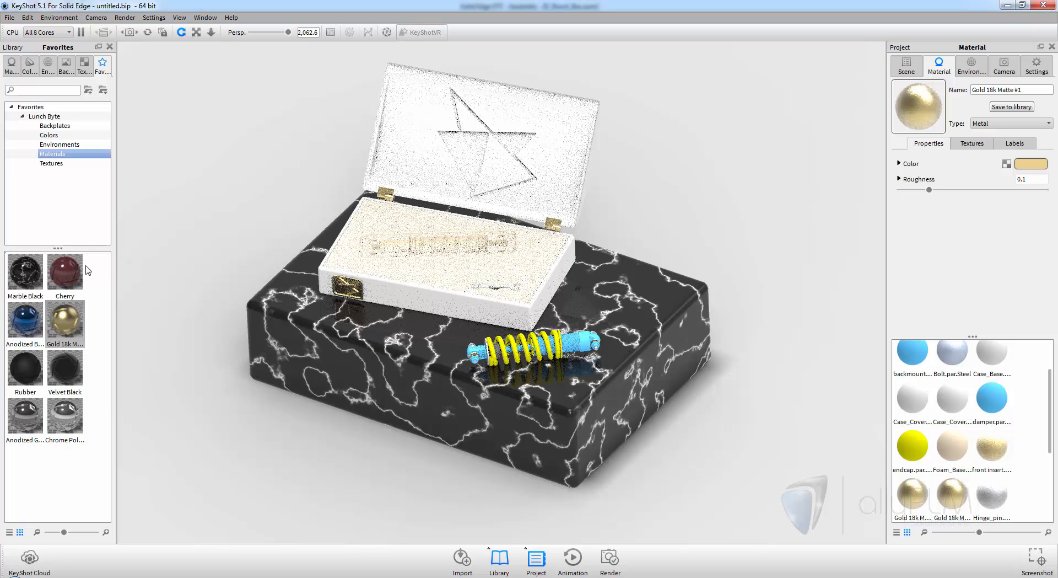
drag(67, 271, 389, 293)
drag(65, 272, 433, 136)
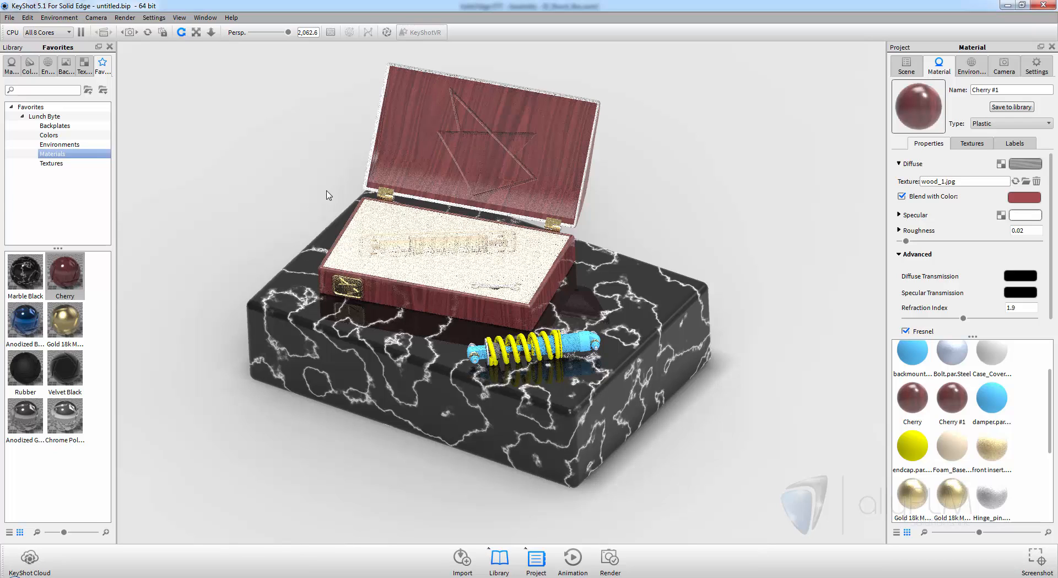
Apply Rubber to the lid's outer shell, Velvet Black to the foam insert and Chrome Polished to the wrench.
drag(20, 377, 379, 122)
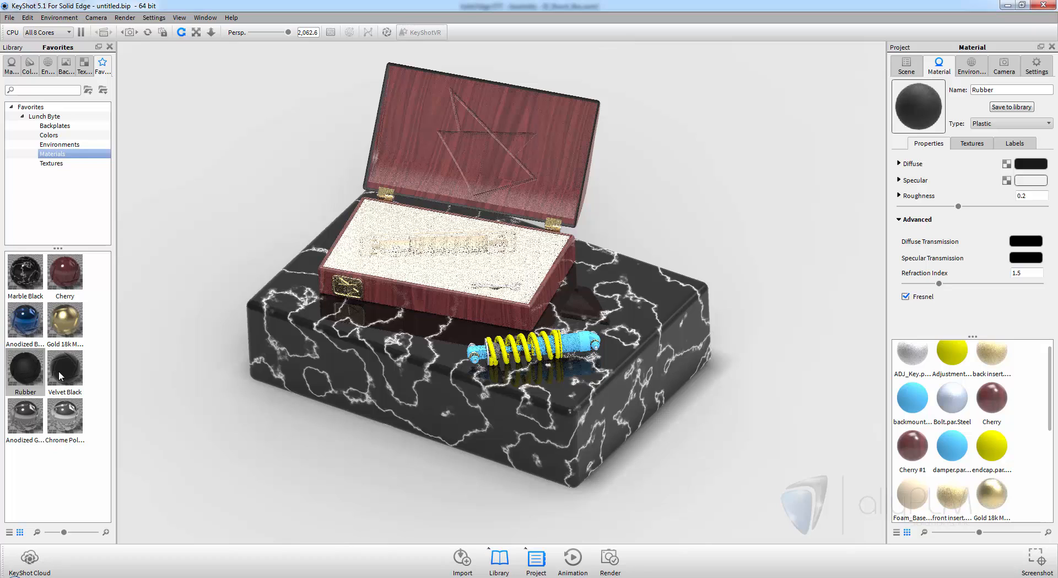
drag(61, 376, 370, 232)
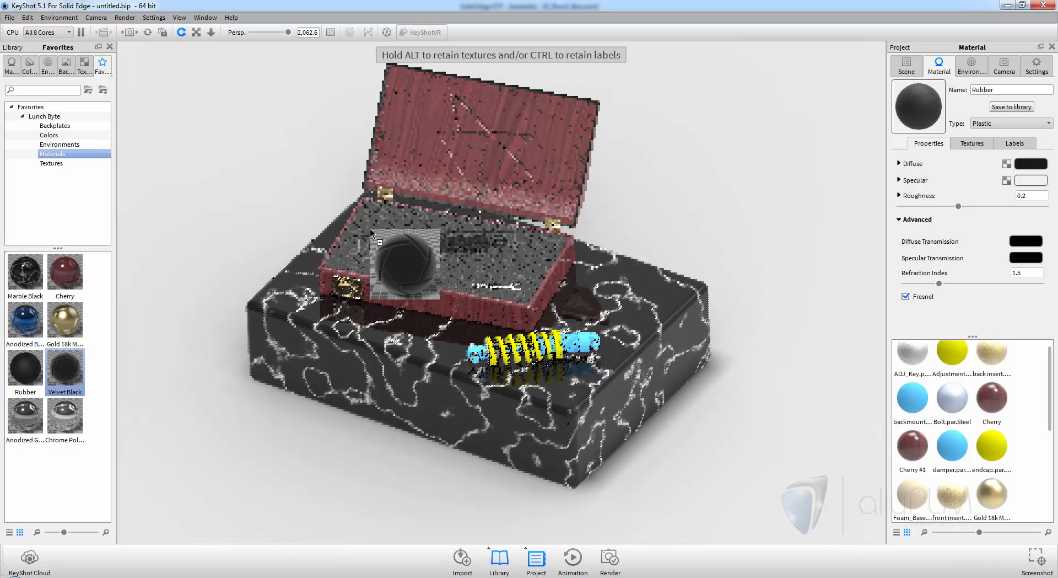
drag(369, 229, 369, 229)
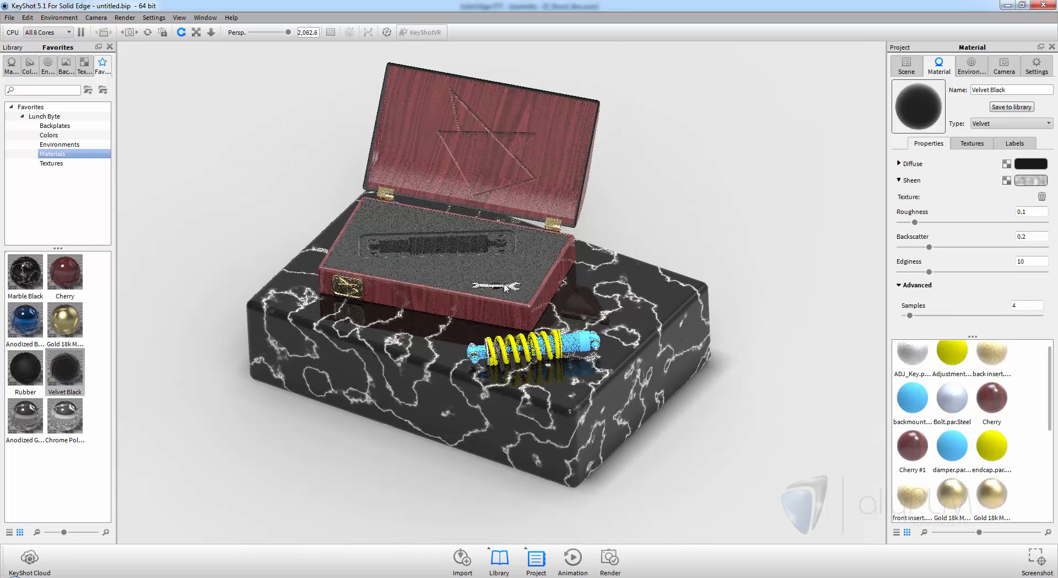
drag(66, 423, 498, 287)
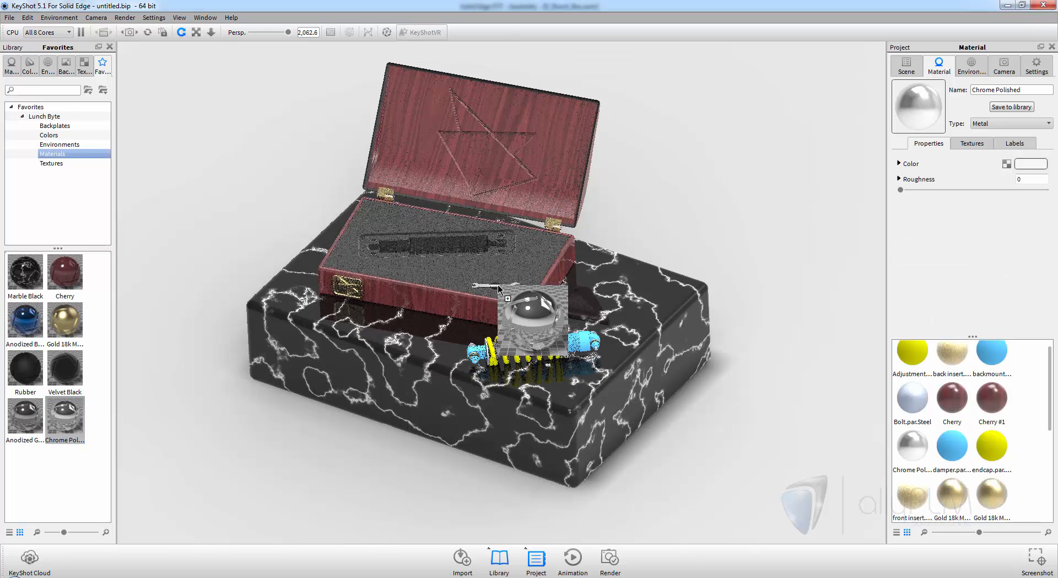
Browse the library's Anodized metal materials, covering the Basic, Brushed and Rough groups.
scroll(499, 287, up, 5)
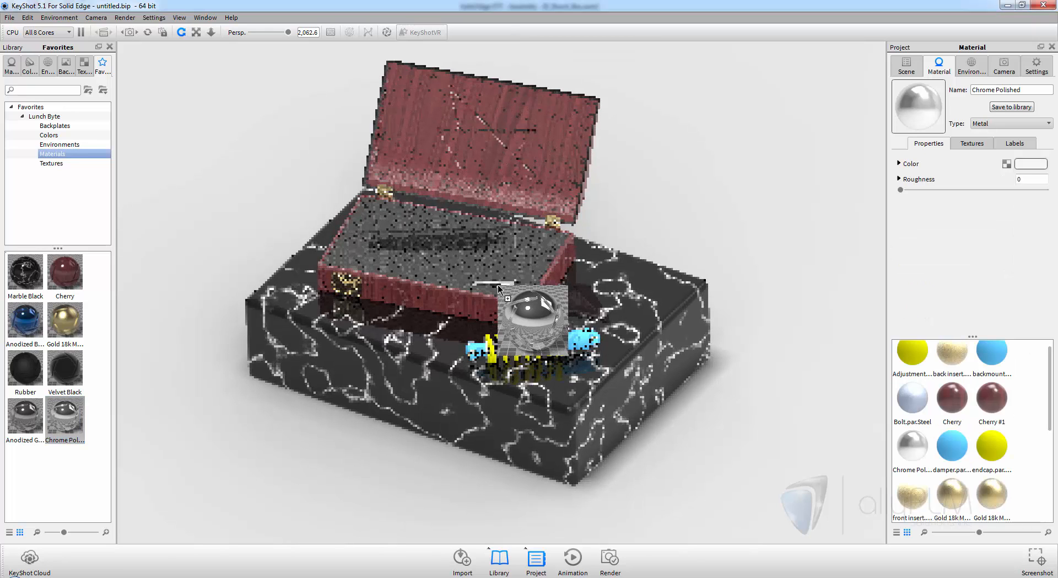
scroll(499, 287, up, 5)
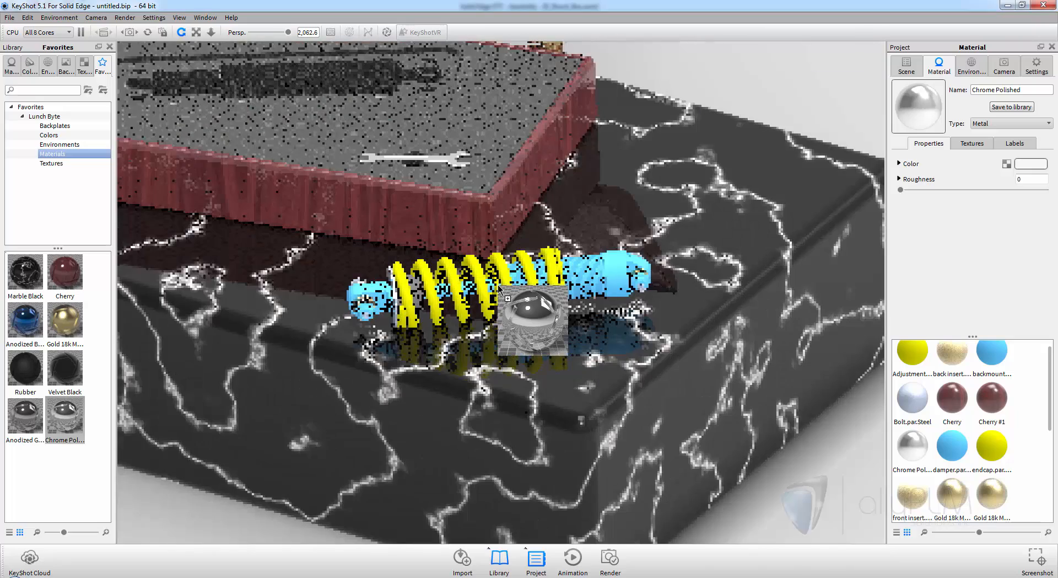
scroll(498, 288, up, 2)
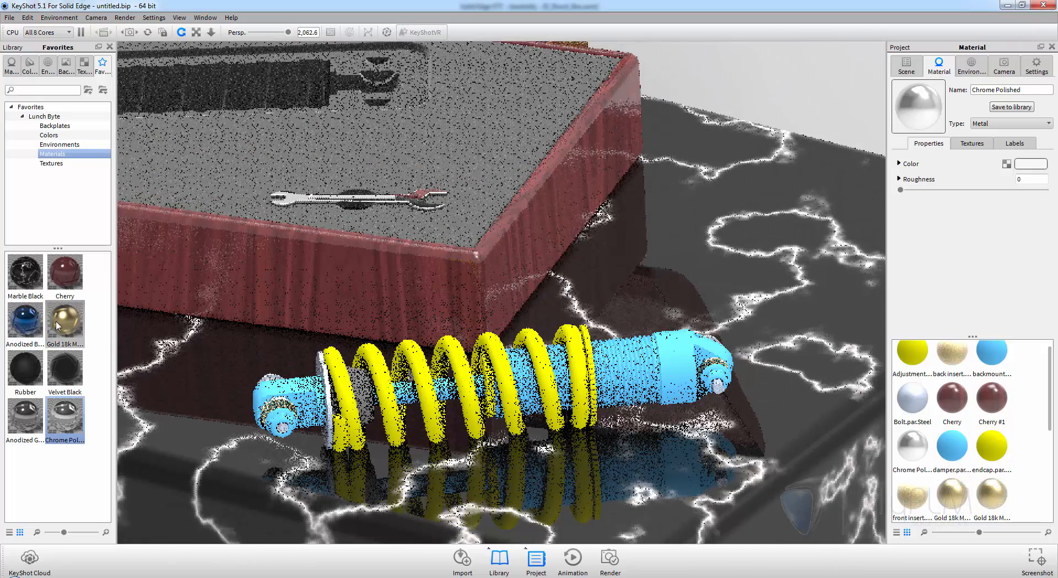
click(32, 324)
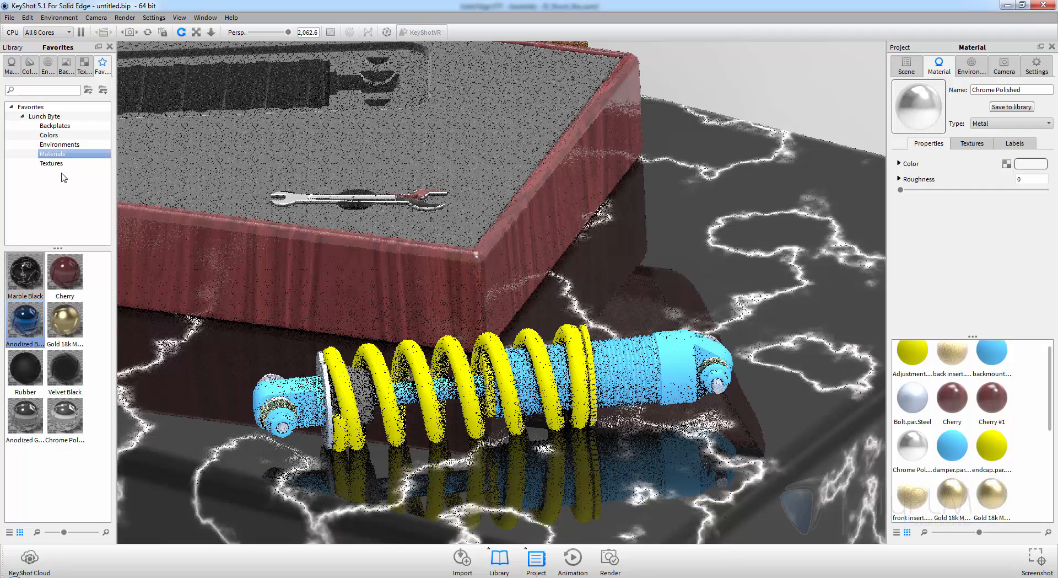
click(13, 71)
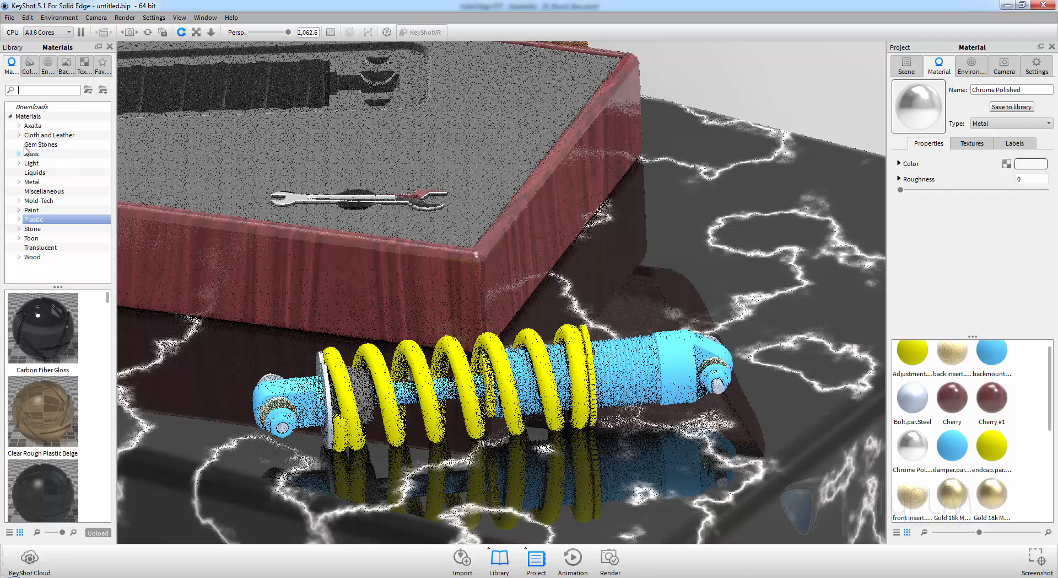
click(18, 183)
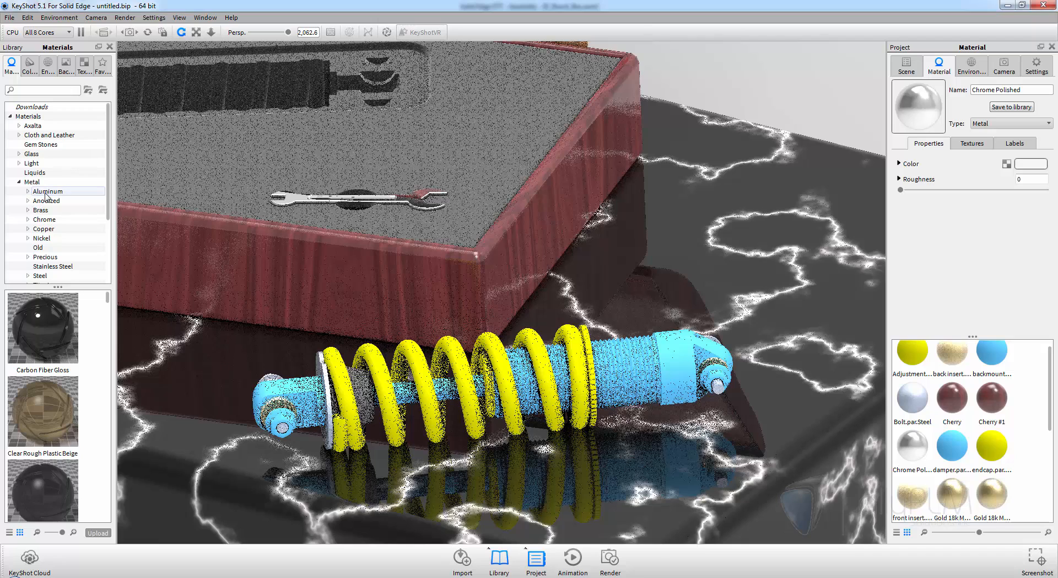
click(27, 201)
click(49, 210)
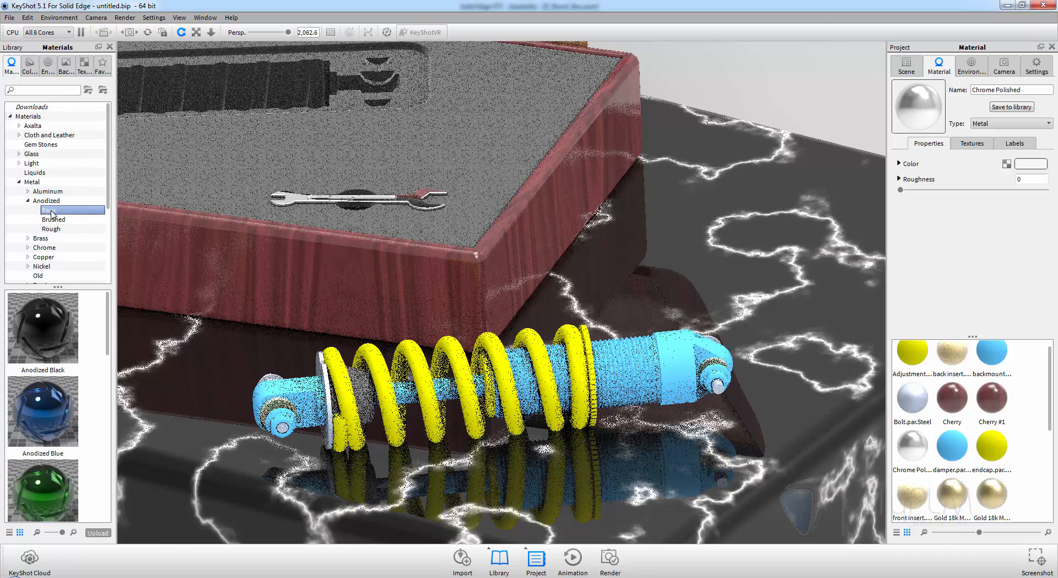
click(64, 220)
click(54, 229)
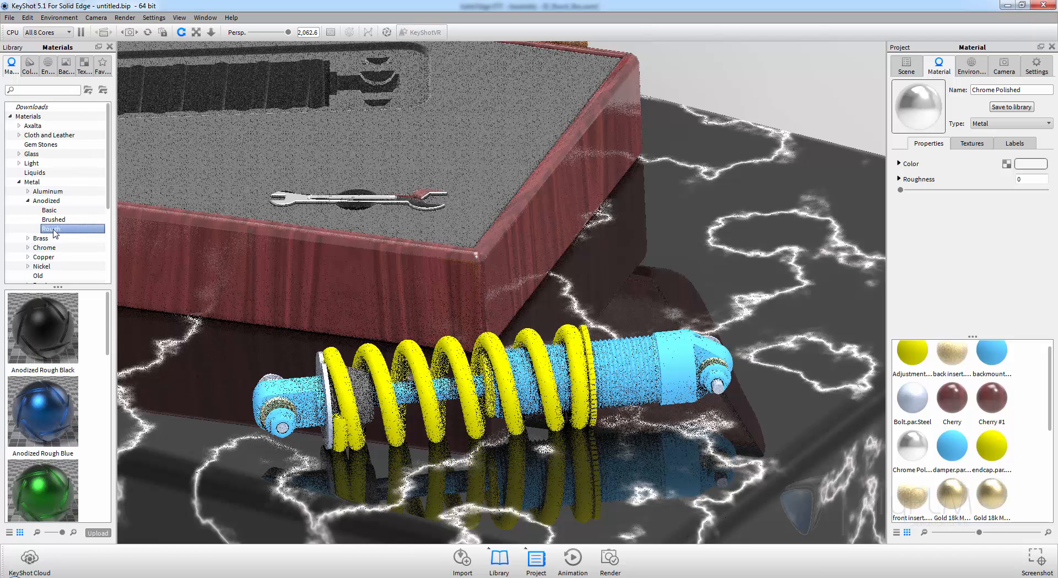
scroll(77, 349, down, 5)
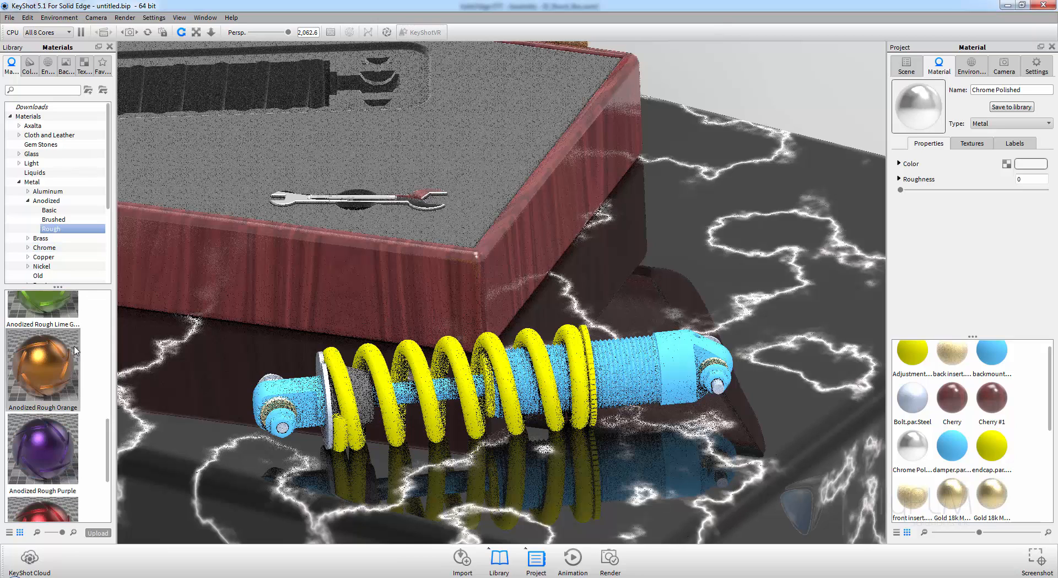
scroll(79, 351, up, 3)
scroll(79, 351, down, 1)
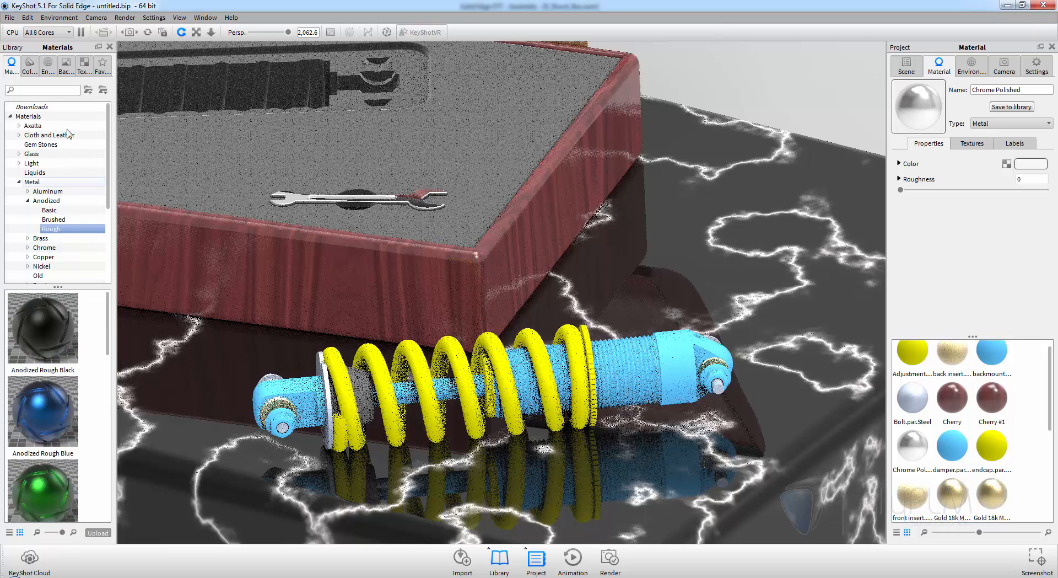
Apply Anodized Blue from the Lunch Byte favorites to the shock's damper body, its opposite end mount and the mounting eye parts.
click(101, 66)
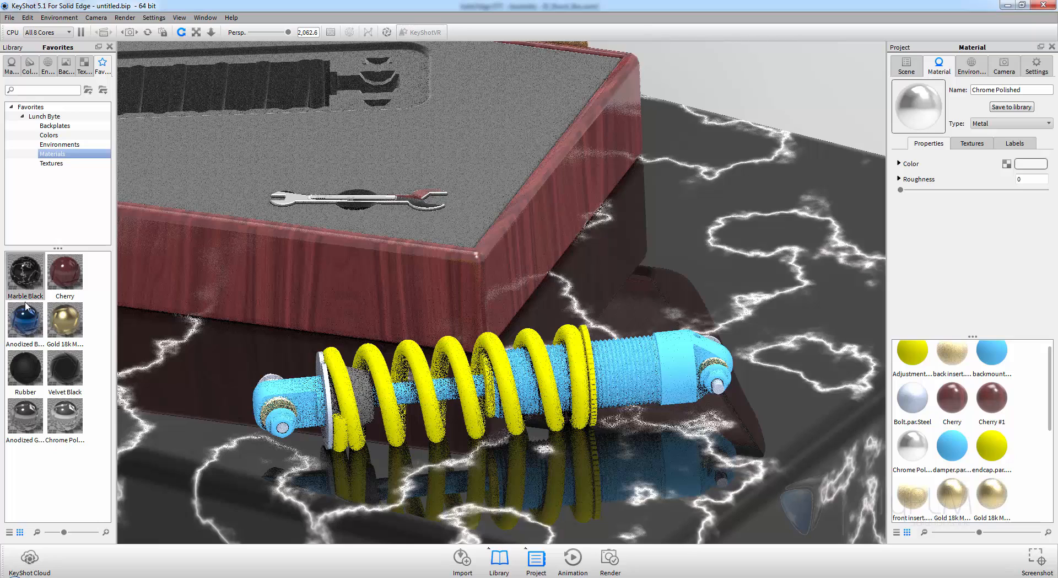
drag(24, 319, 667, 351)
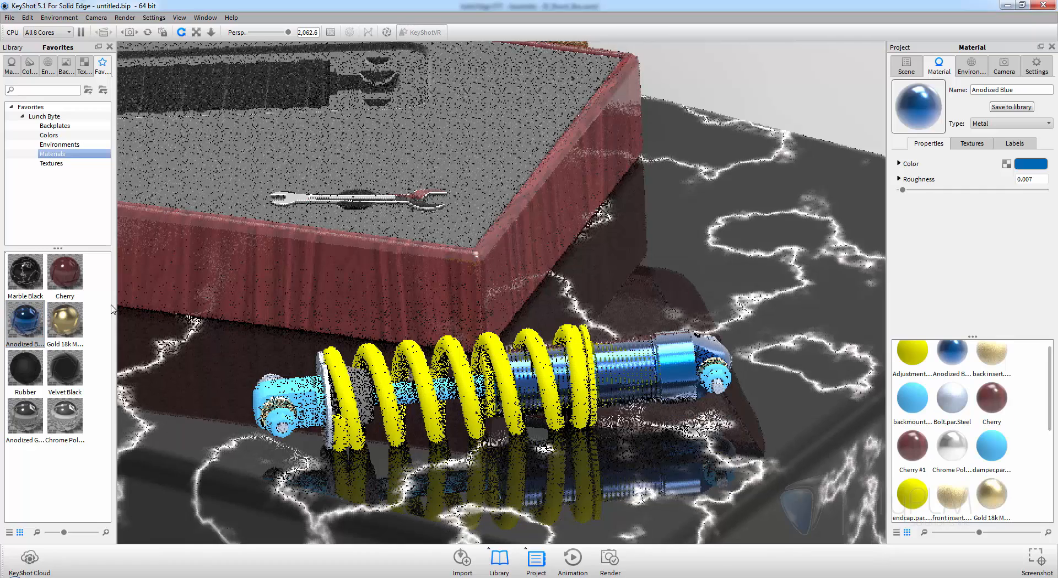
drag(24, 318, 302, 387)
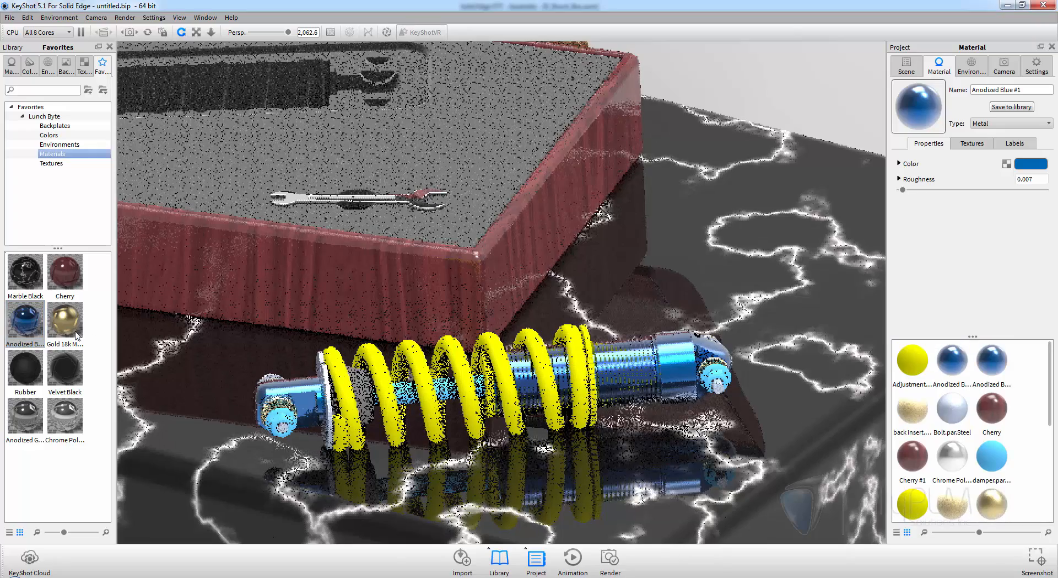
drag(16, 320, 287, 419)
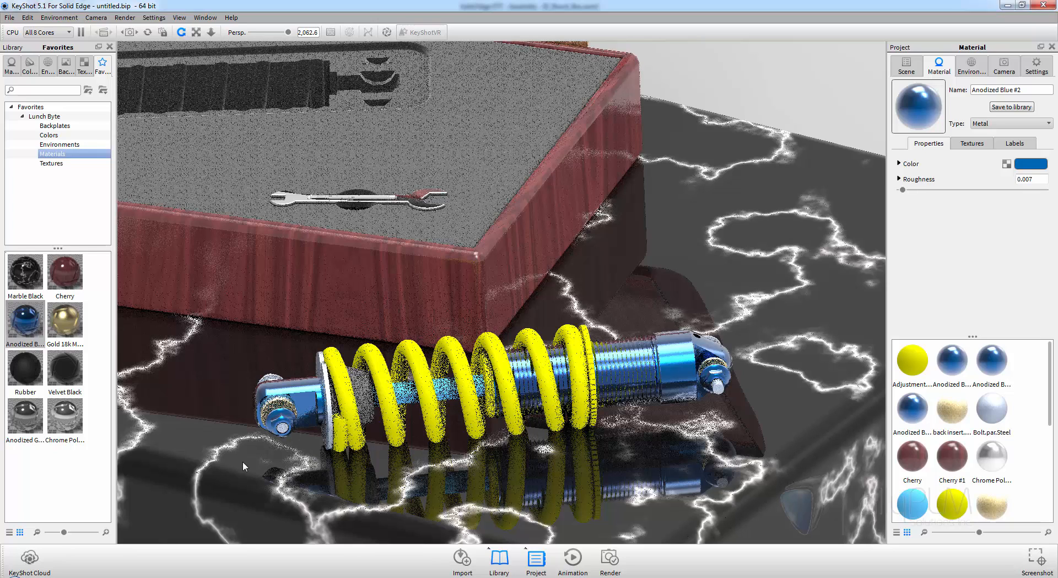
Apply Anodized Grey to the shock's coil spring, both yellow rings around the body and the inner damper shaft.
drag(22, 419, 346, 404)
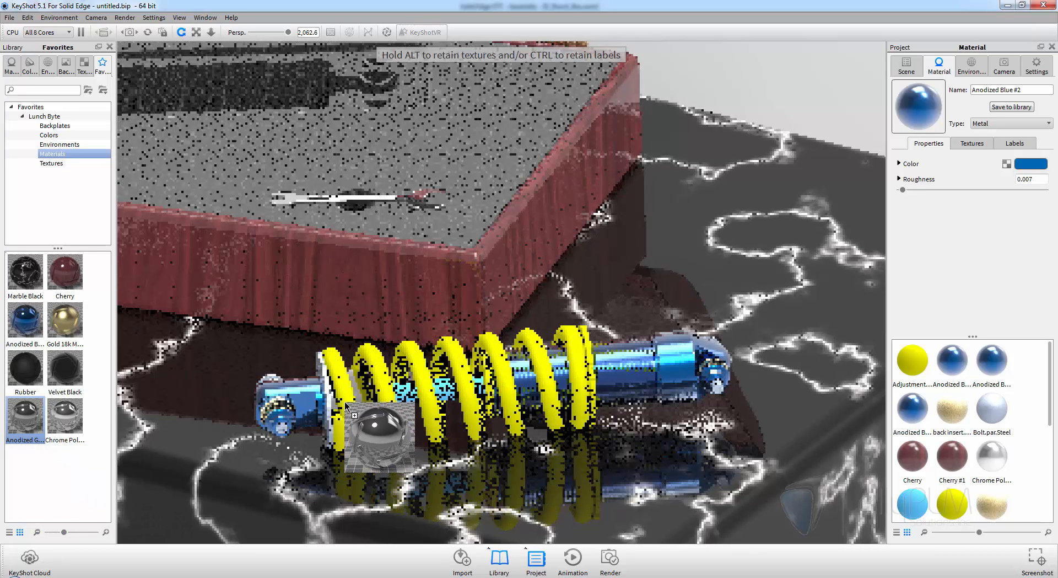
drag(346, 404, 345, 404)
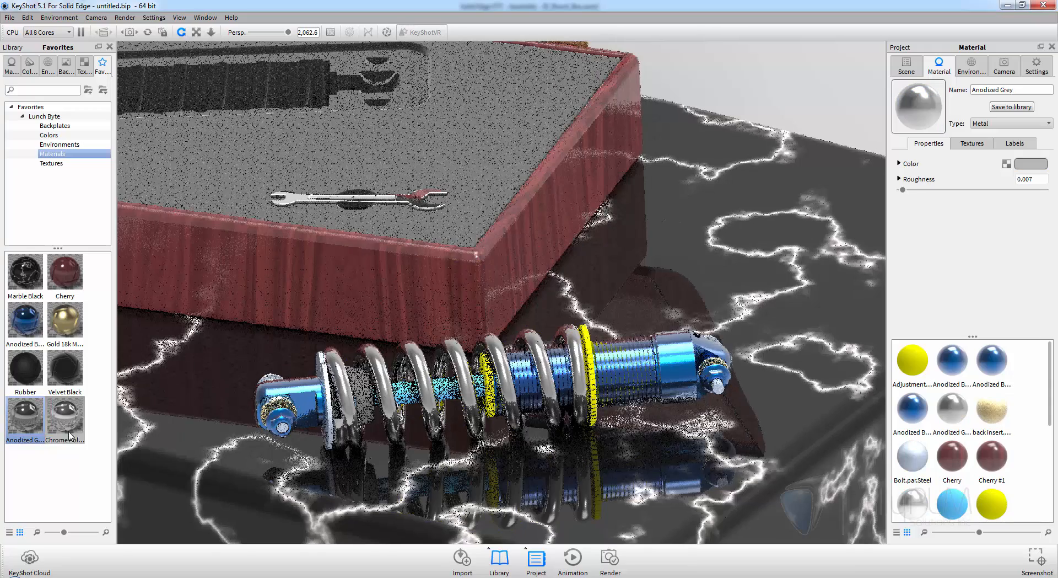
drag(29, 424, 490, 398)
drag(30, 424, 593, 398)
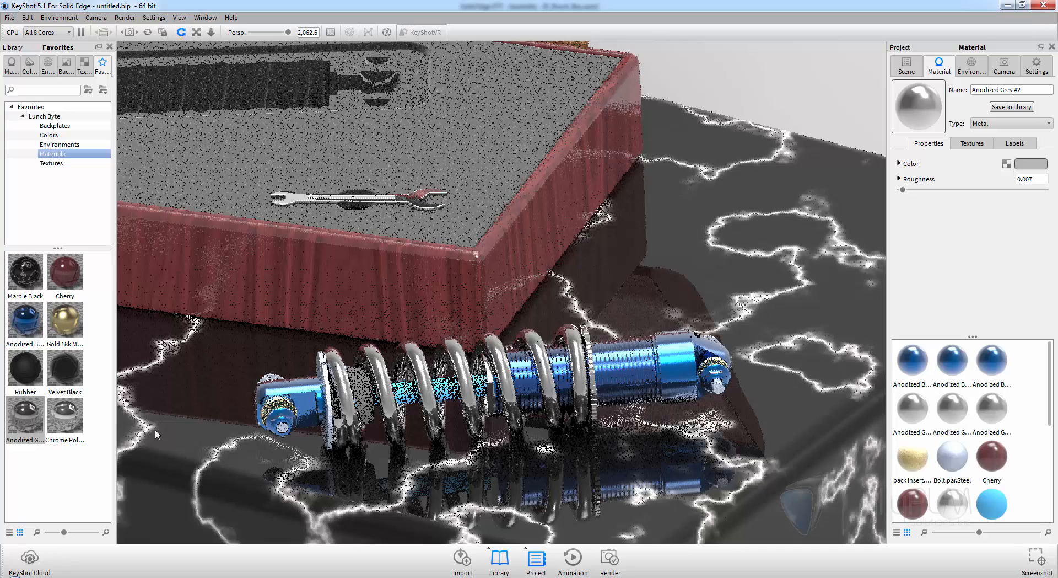
drag(26, 428, 409, 393)
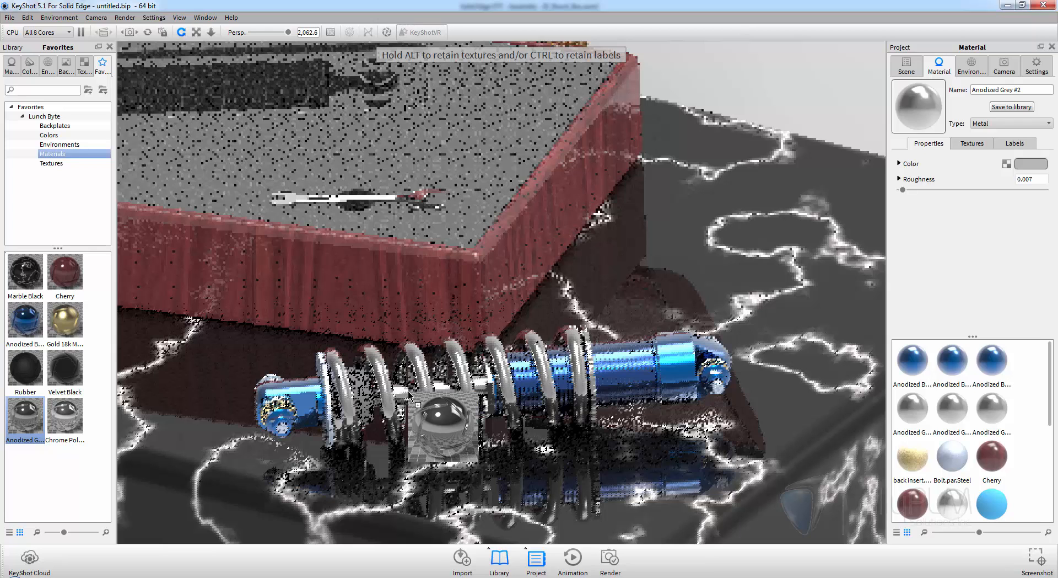
drag(409, 393, 409, 393)
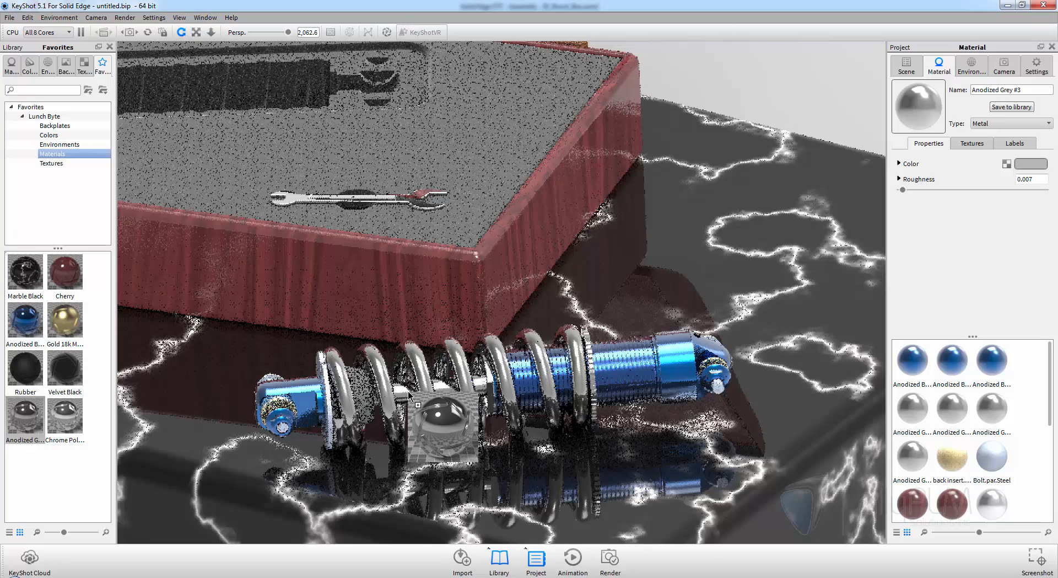
Open the foam insert's Velvet Black material from the project's materials and set its roughness to 0.061.
scroll(409, 393, down, 2)
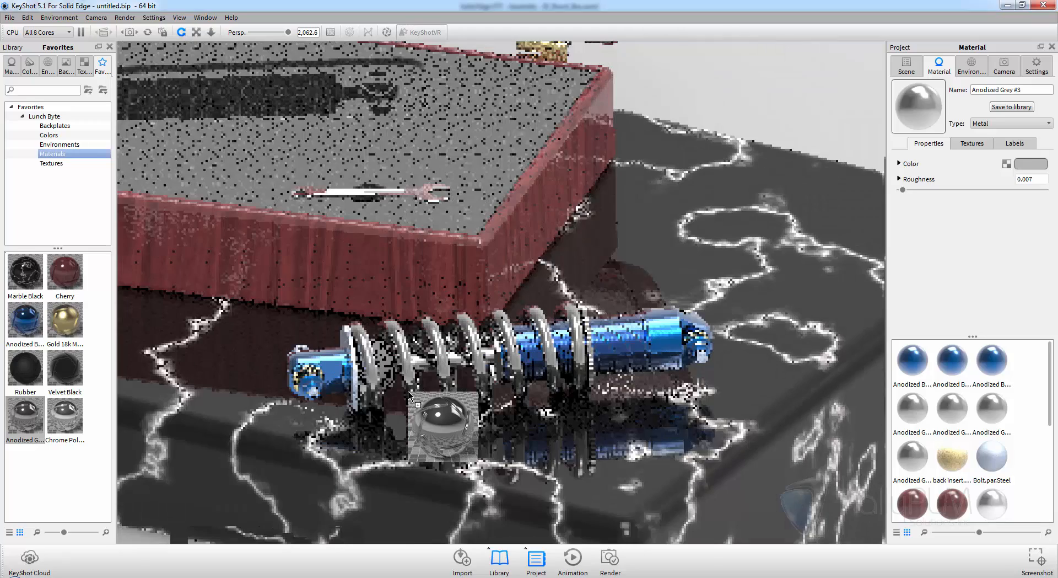
drag(408, 393, 355, 440)
middle_drag(356, 441, 322, 462)
drag(809, 313, 759, 323)
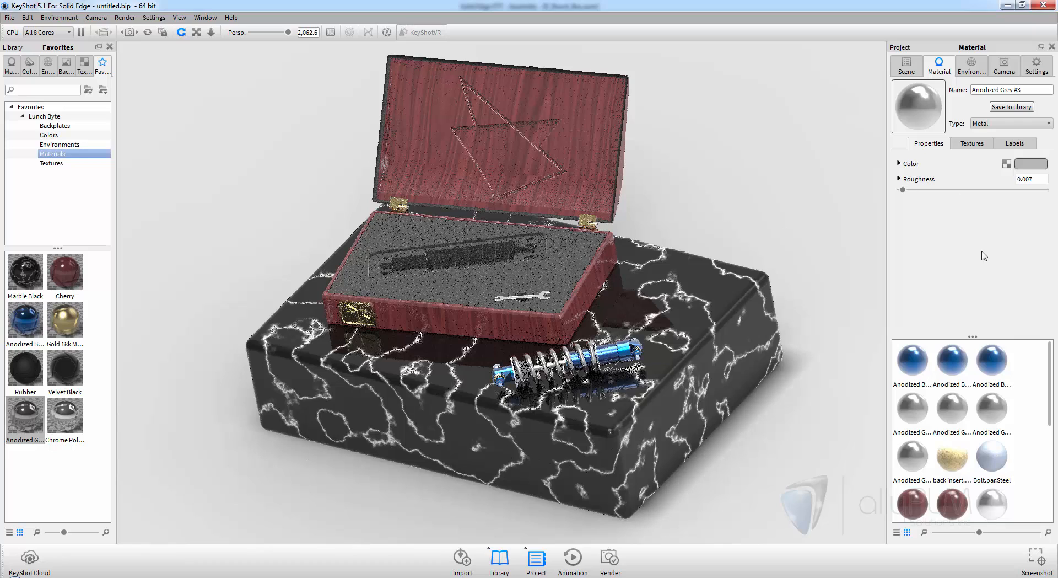
scroll(1031, 410, down, 5)
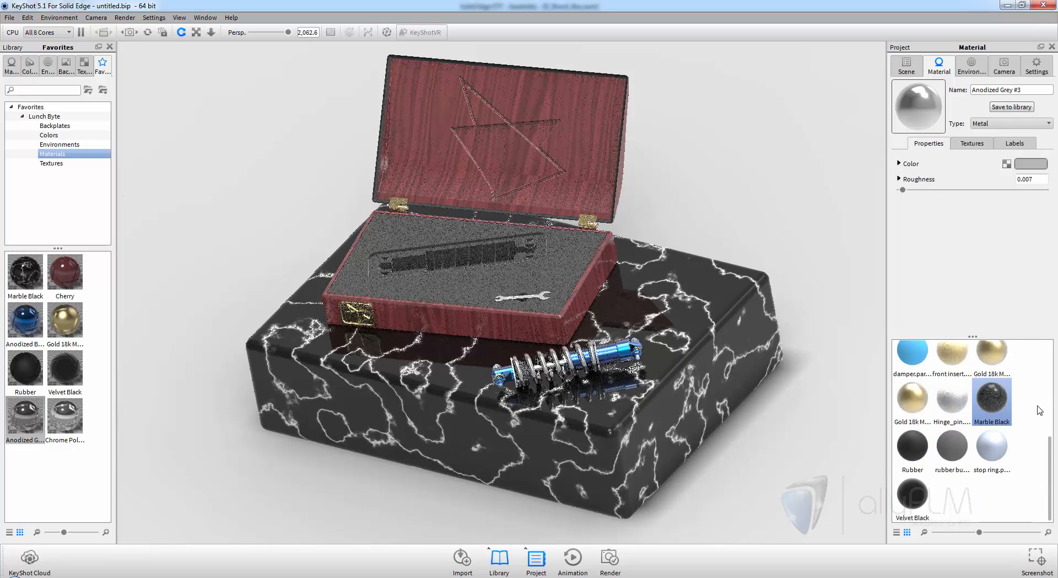
click(911, 492)
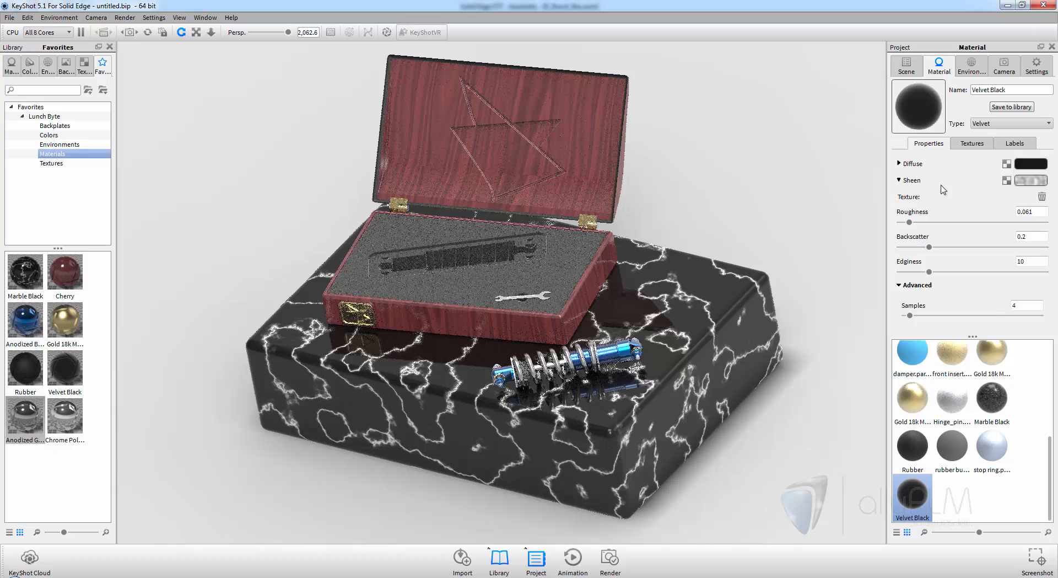
Set Color2 of the Velvet Black material's specular noise texture to RGB 5, 5, 5.
click(1007, 180)
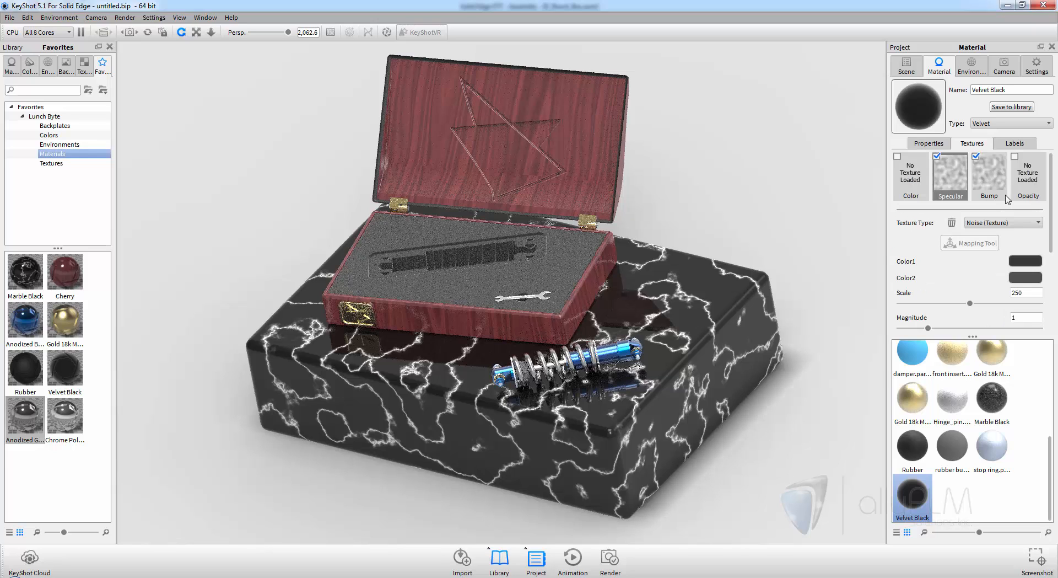
click(1025, 278)
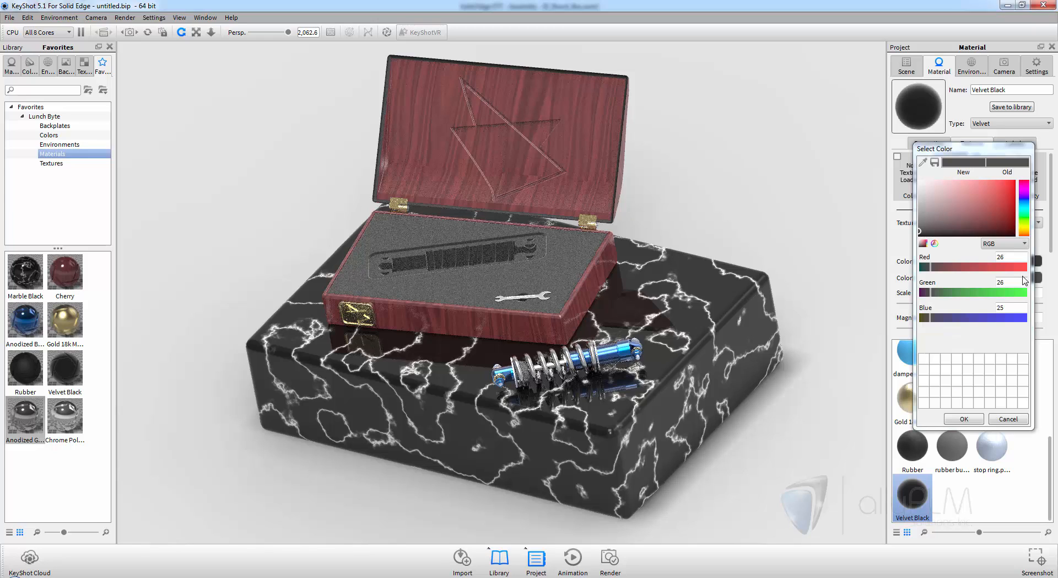
click(919, 234)
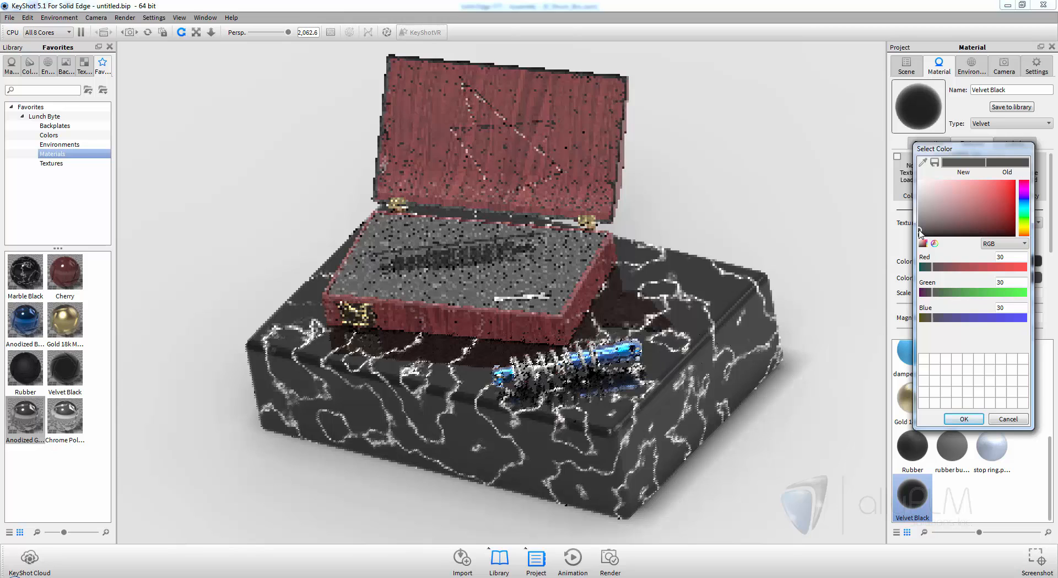
click(920, 234)
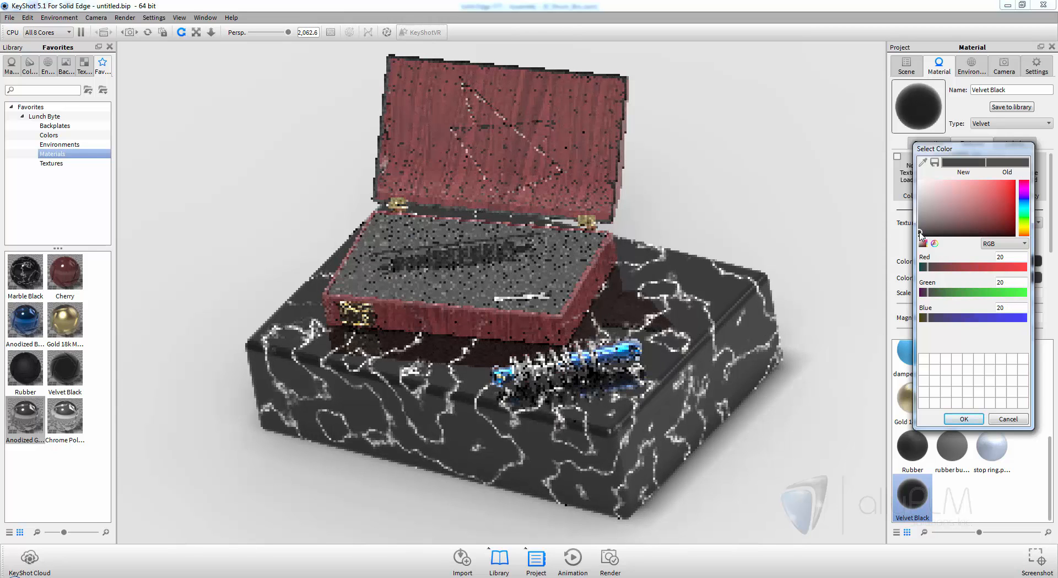
click(920, 235)
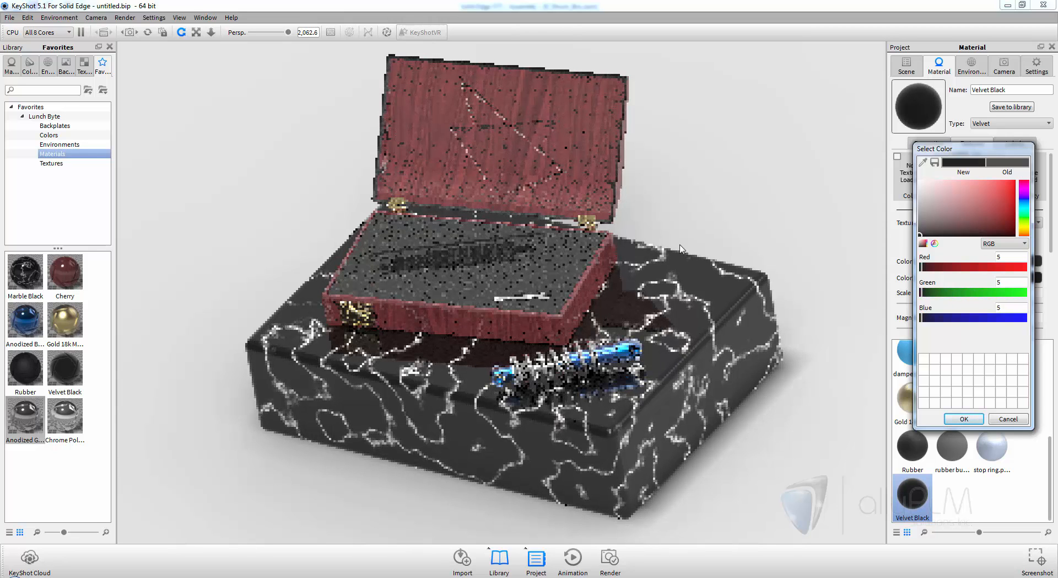
click(955, 420)
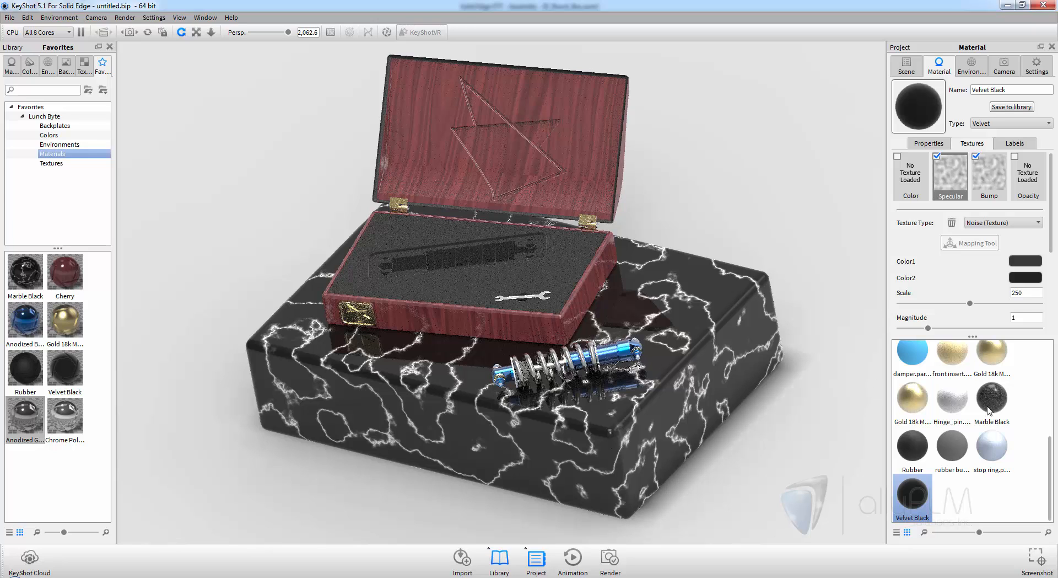
Lower the refraction index of the Cherry #1 material to 1.47 and of the Cherry material to 1.564.
scroll(1020, 476, up, 5)
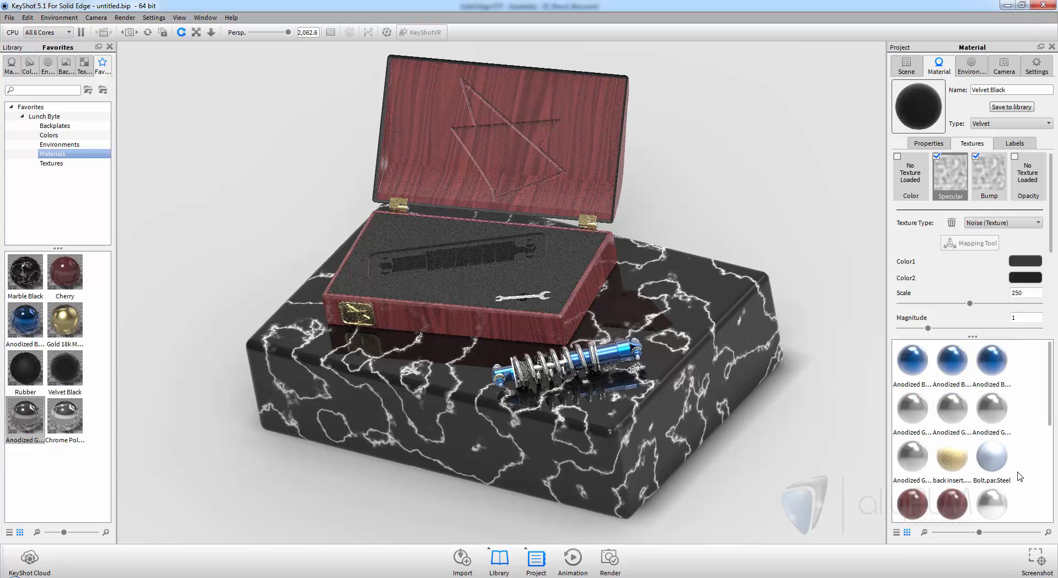
double_click(964, 496)
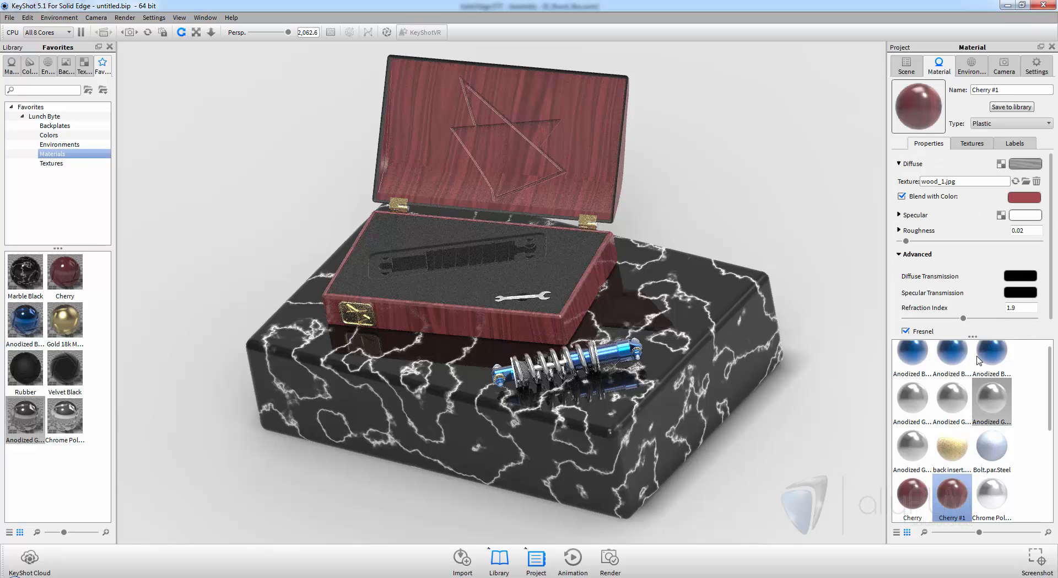
drag(960, 319, 936, 320)
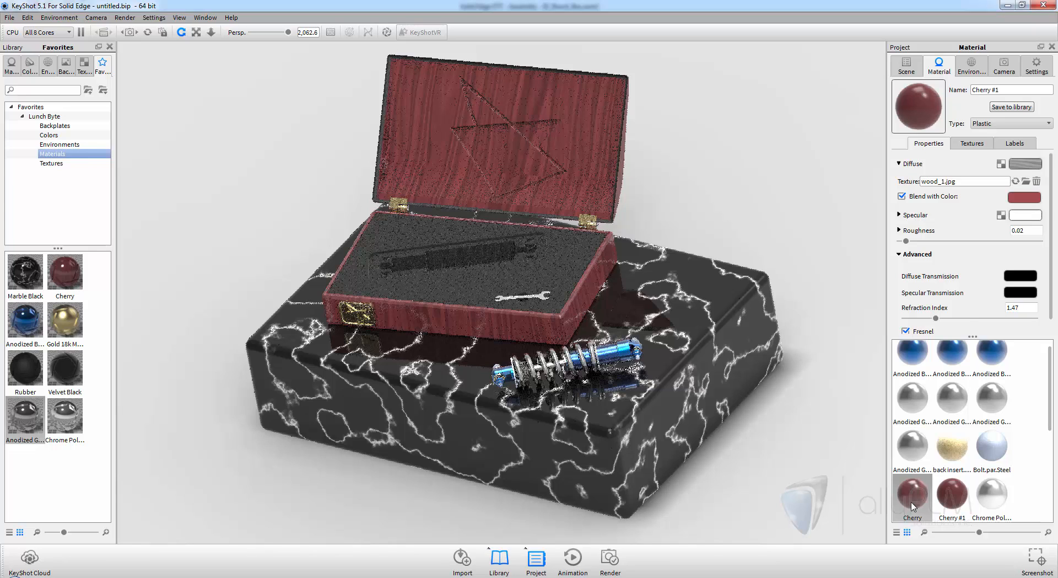
click(912, 496)
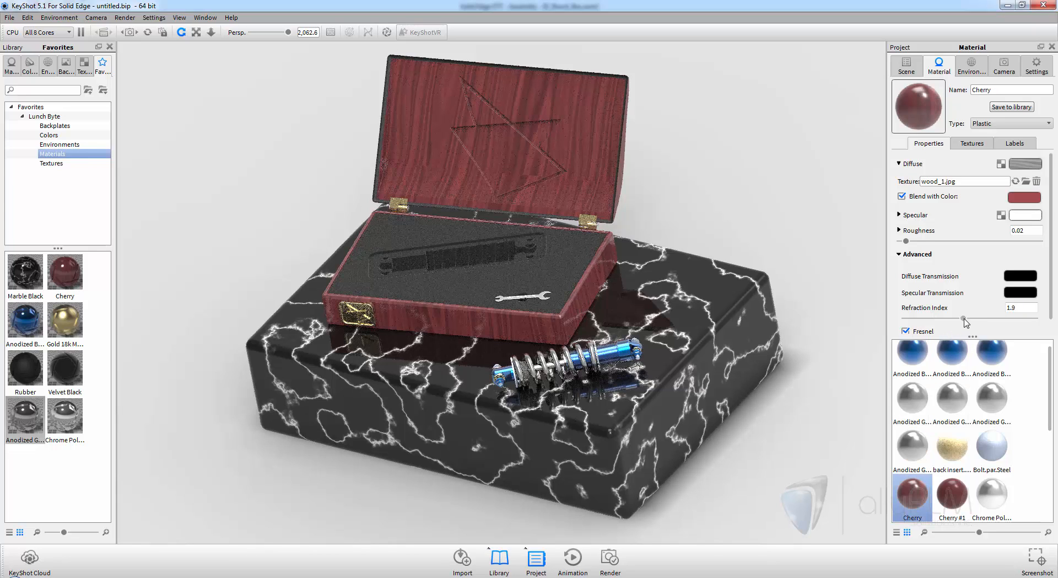
drag(964, 318, 944, 318)
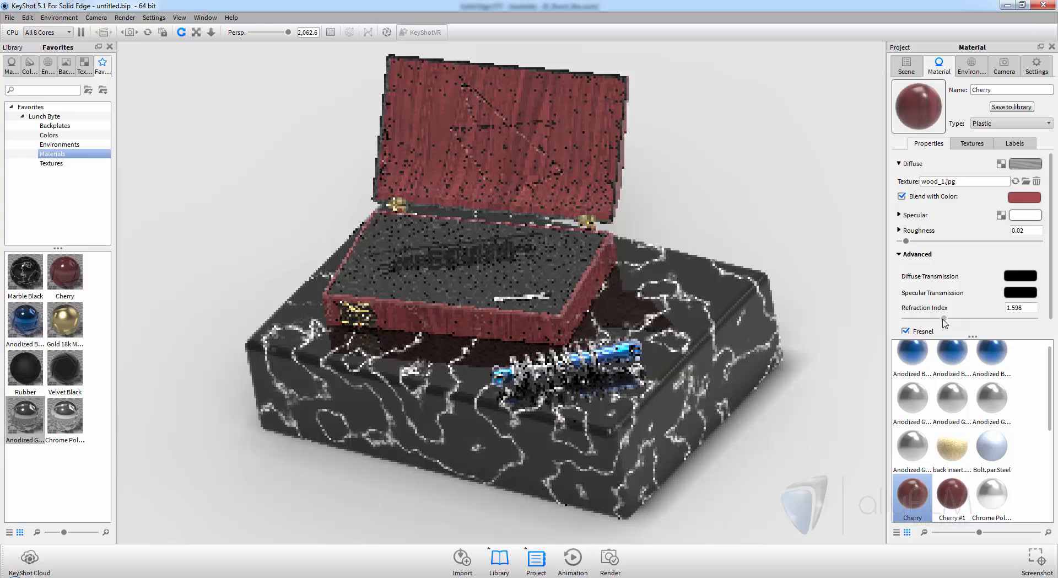
drag(944, 318, 942, 319)
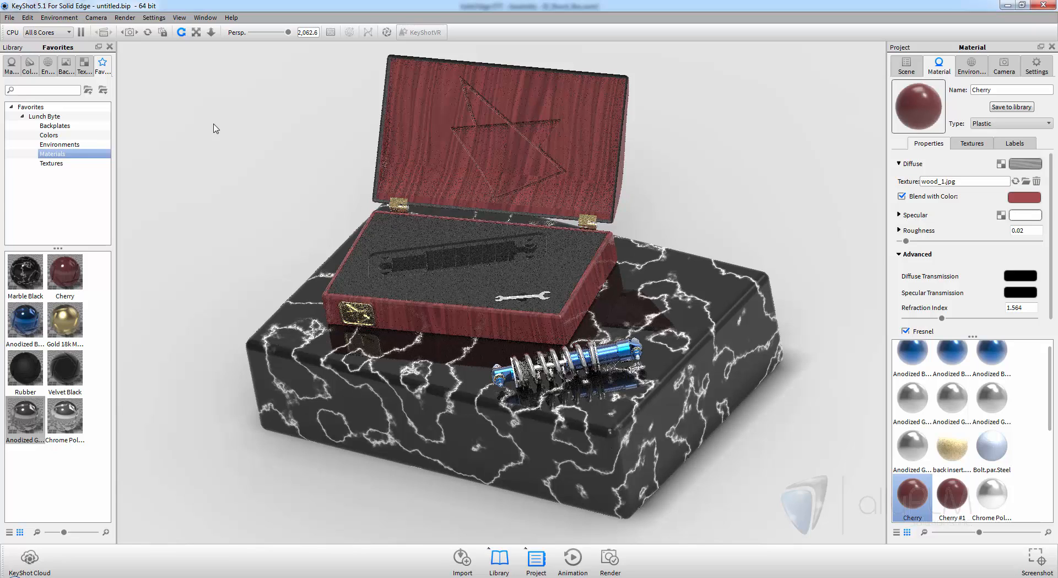
Apply the Conference_Room_3k interior environment from the library to the scene.
click(48, 67)
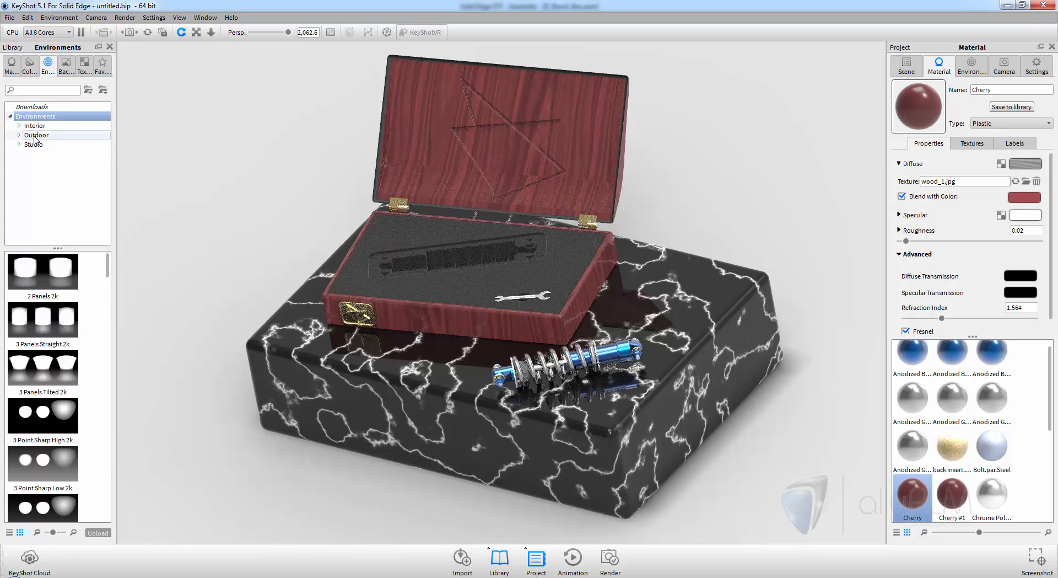
click(35, 136)
click(34, 127)
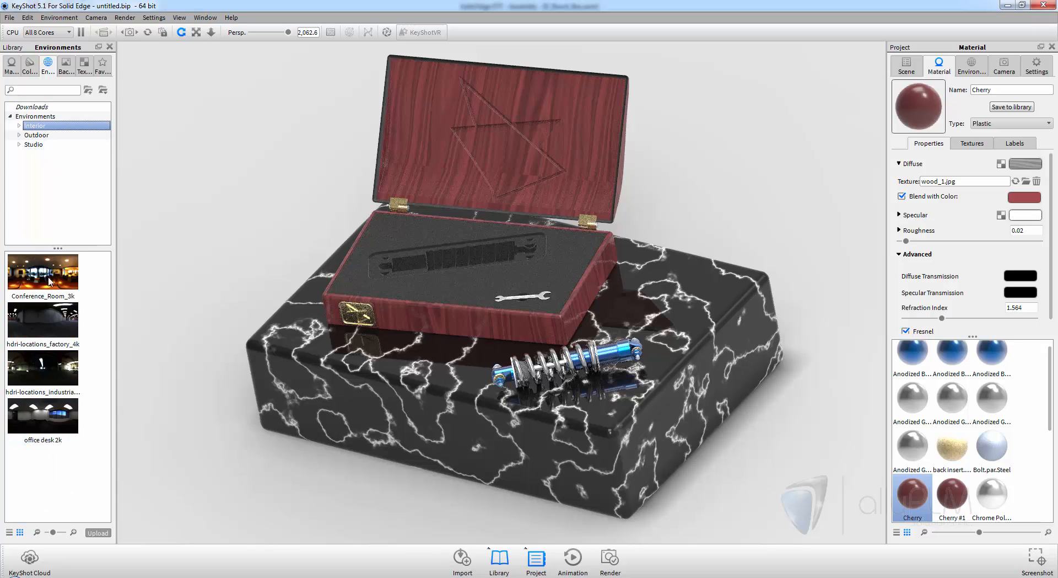
mouse_move(24, 274)
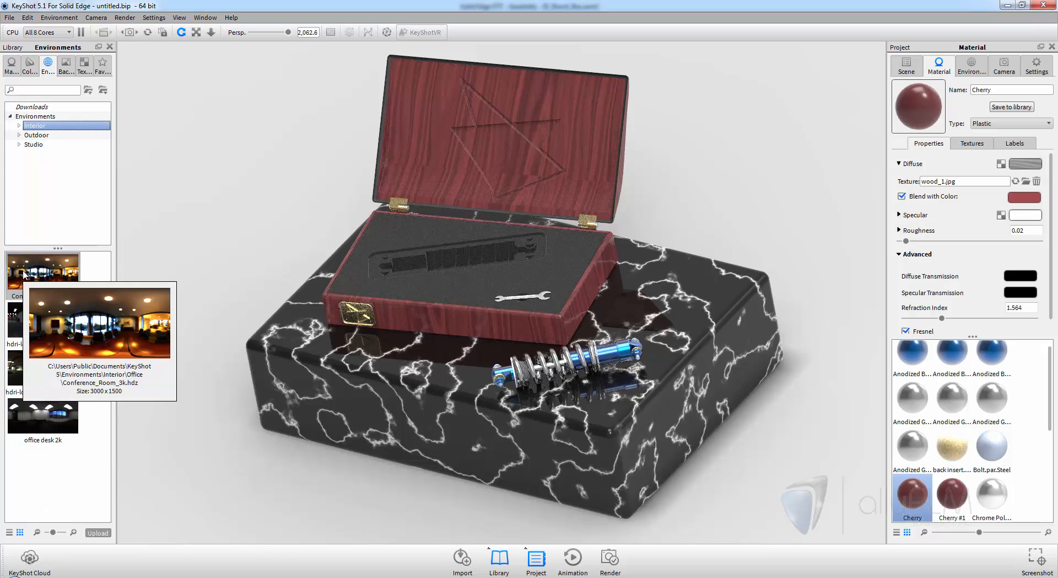
drag(25, 274, 237, 181)
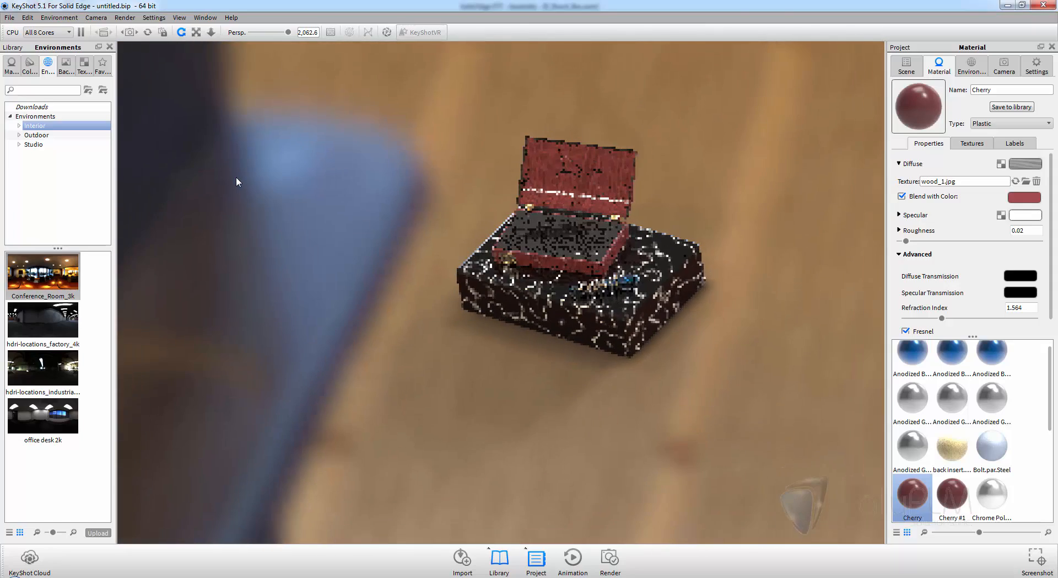
Zoom out and orbit the camera until the tiny model stands on the conference table.
scroll(236, 177, down, 15)
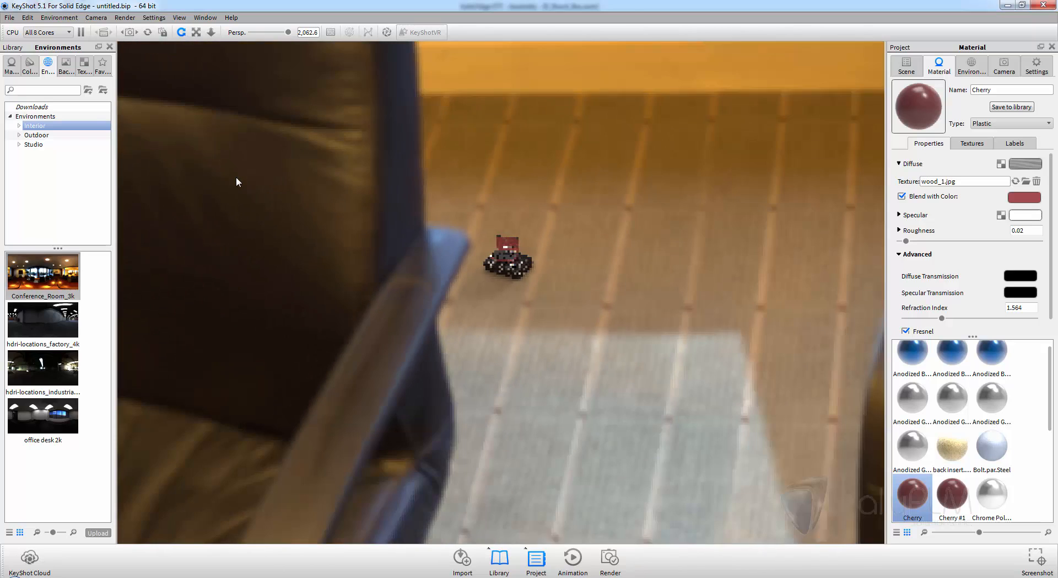
scroll(236, 177, down, 10)
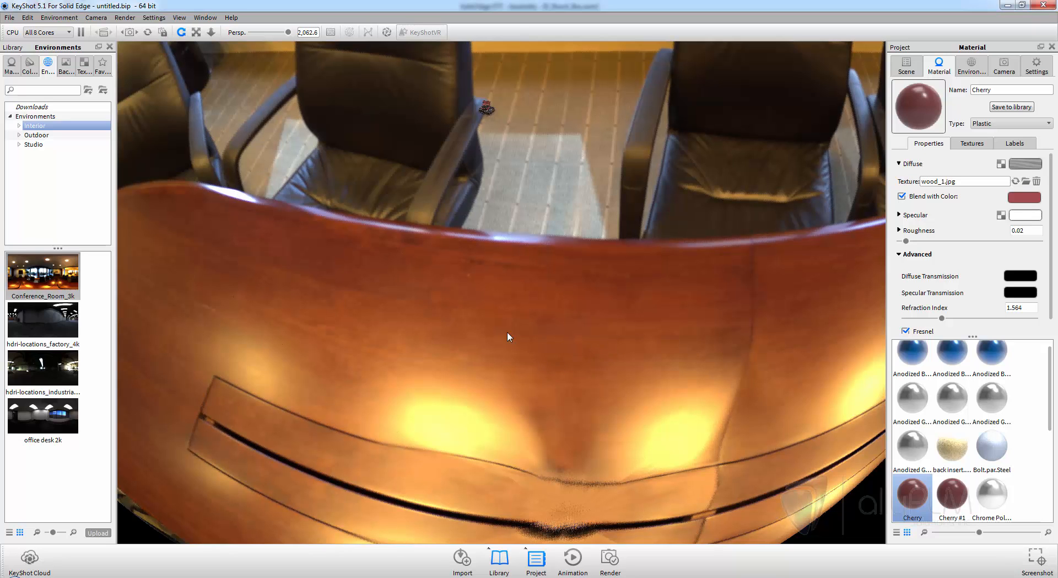
drag(486, 273, 153, 304)
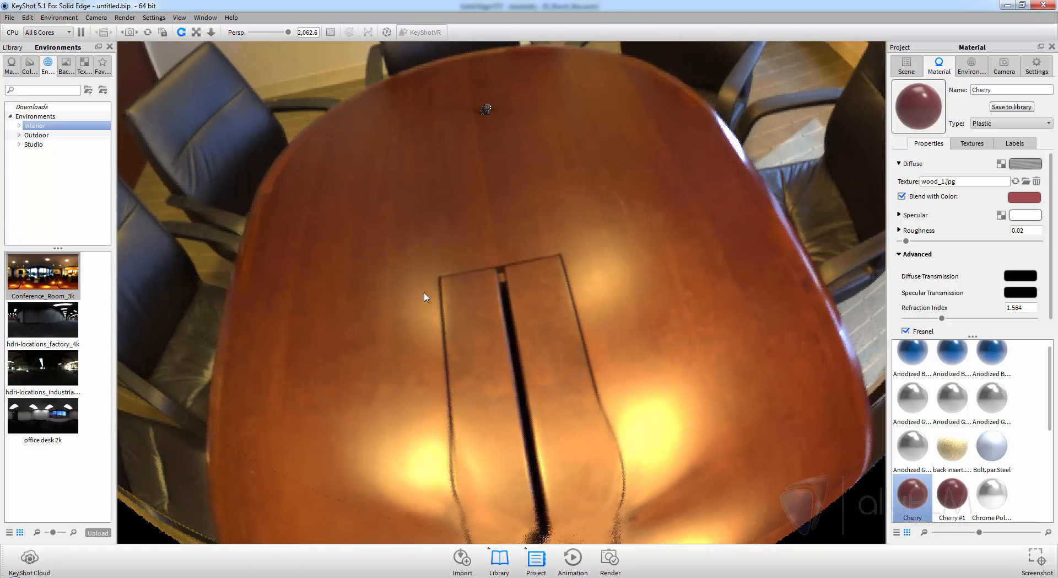
drag(468, 303, 491, 404)
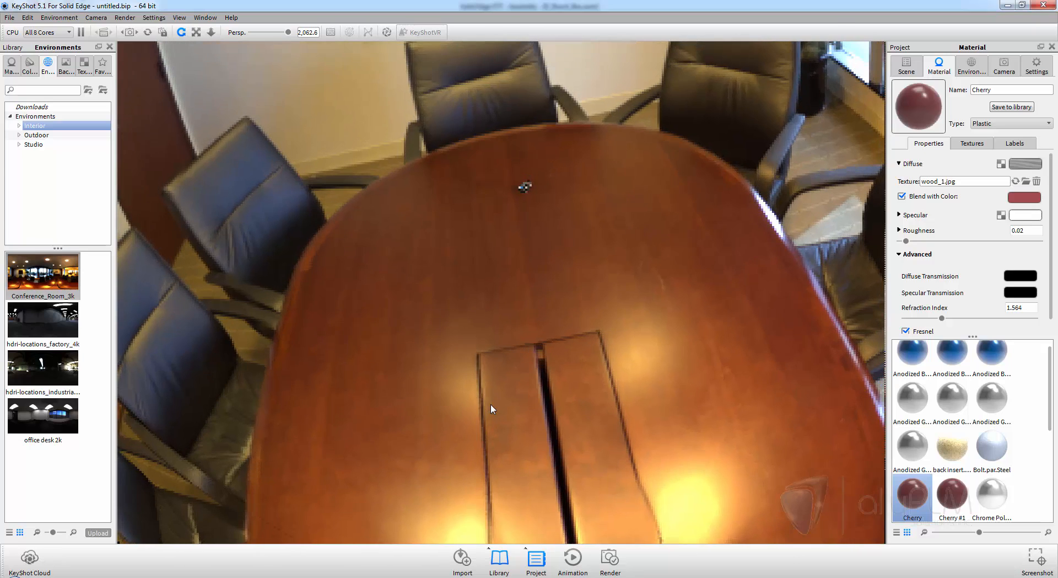
Use the Move Tool on 0_Shock_Box to enlarge it to a scale of about 15.8, turn it about 61.5° in Y and place it on the table.
click(911, 70)
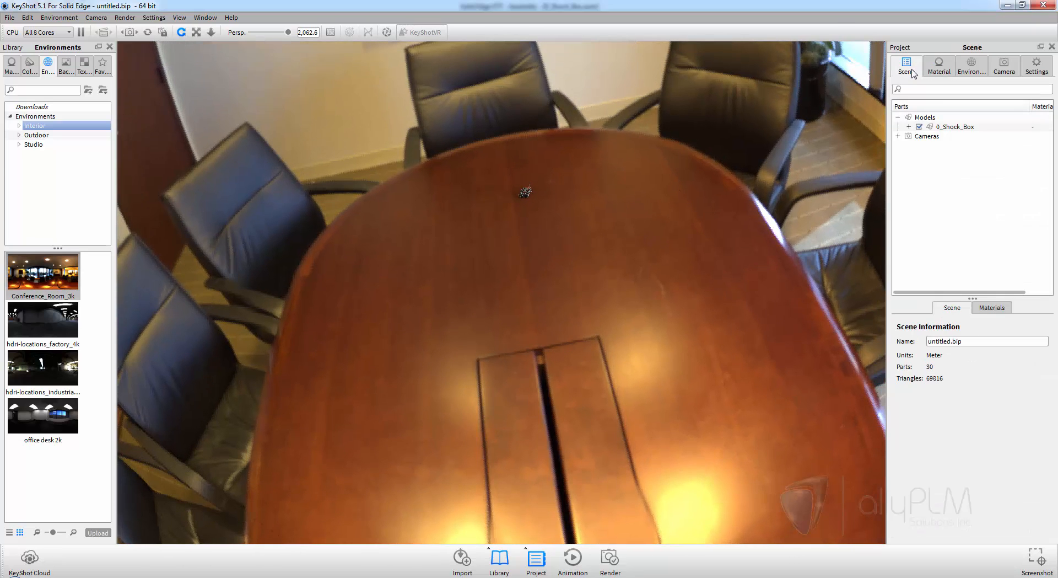
click(957, 127)
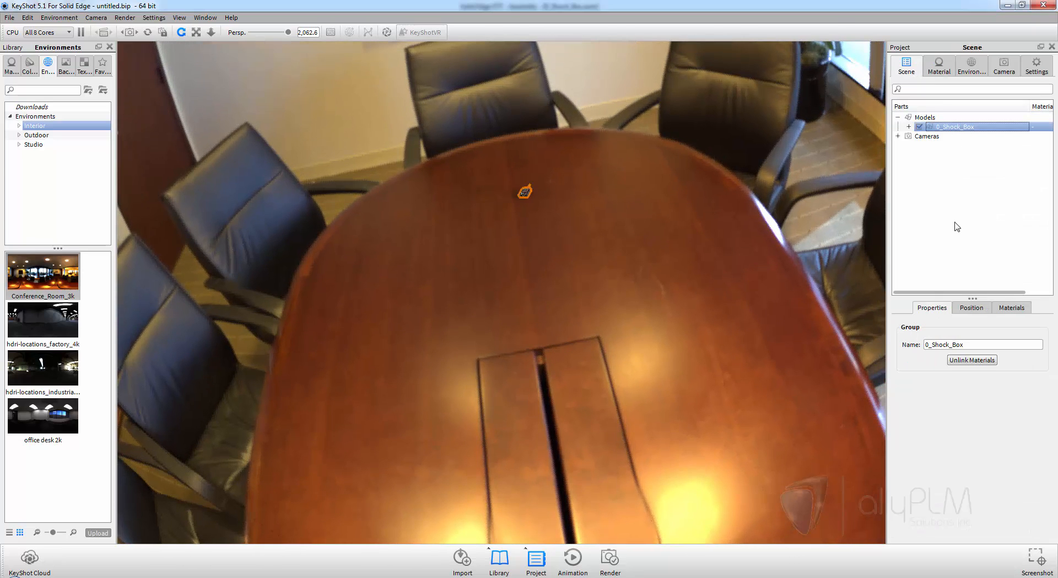
click(978, 310)
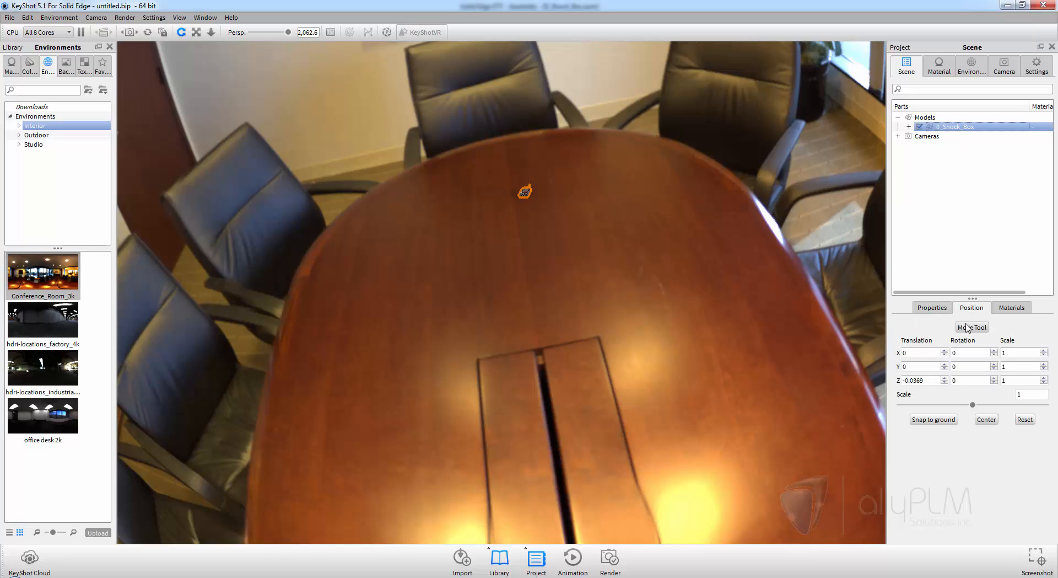
click(969, 328)
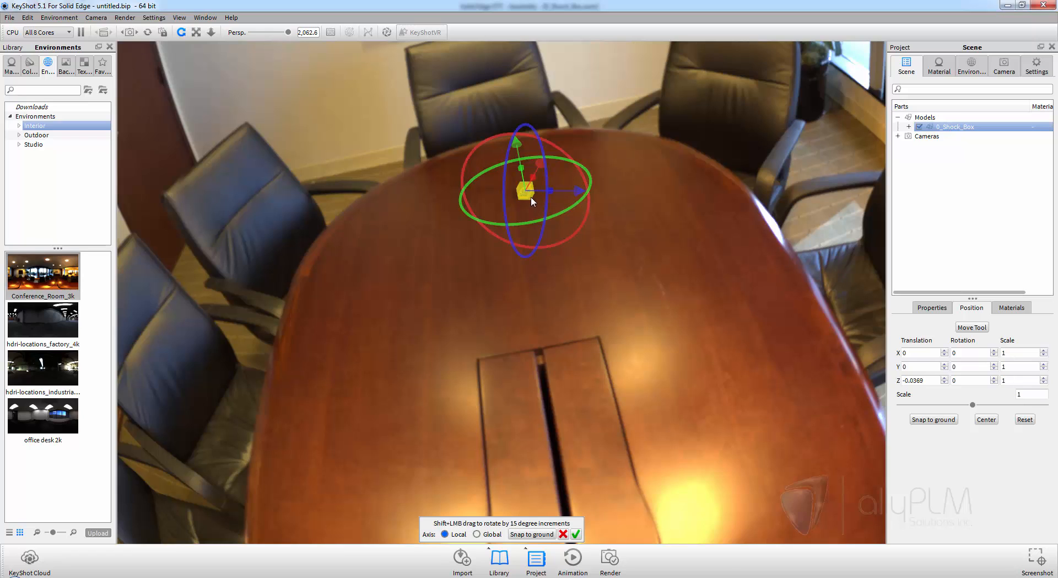
drag(526, 200, 882, 526)
drag(528, 196, 523, 227)
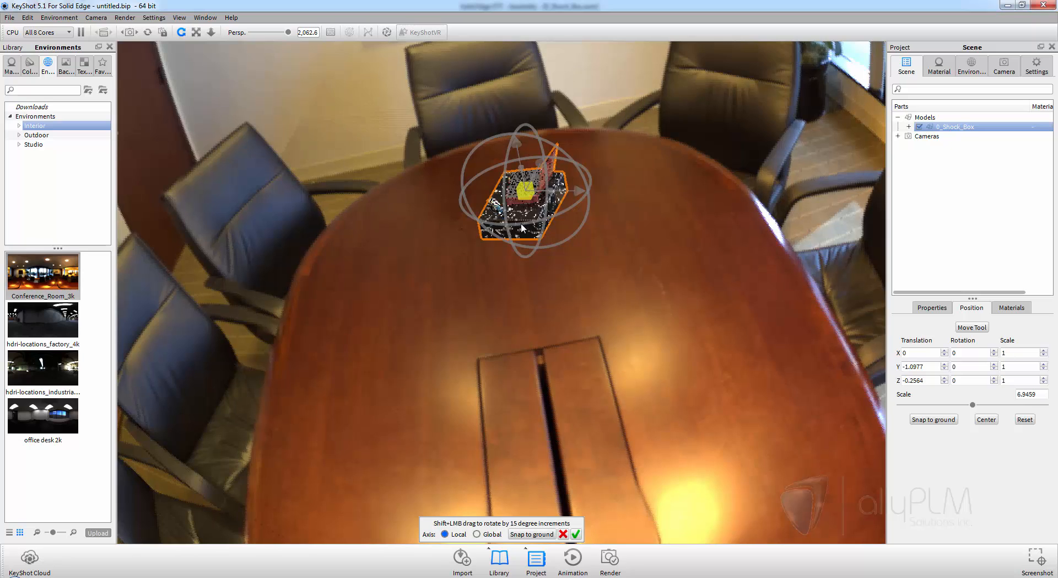
drag(521, 223, 626, 231)
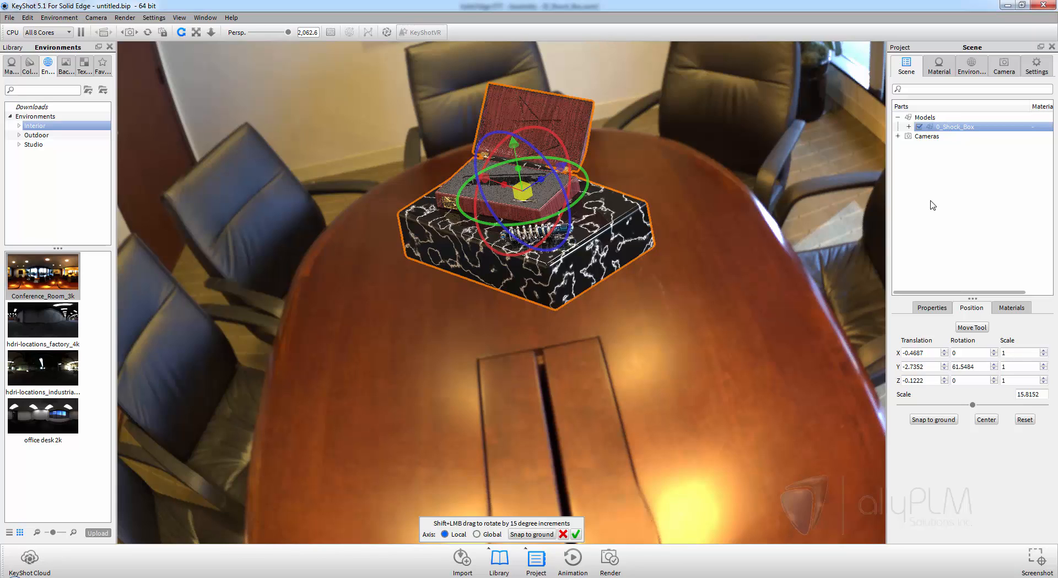
Set the camera's azimuth to -15.48, inclination to 34.56 and focal length to about 26.6, and accept the model's new placement.
click(1002, 65)
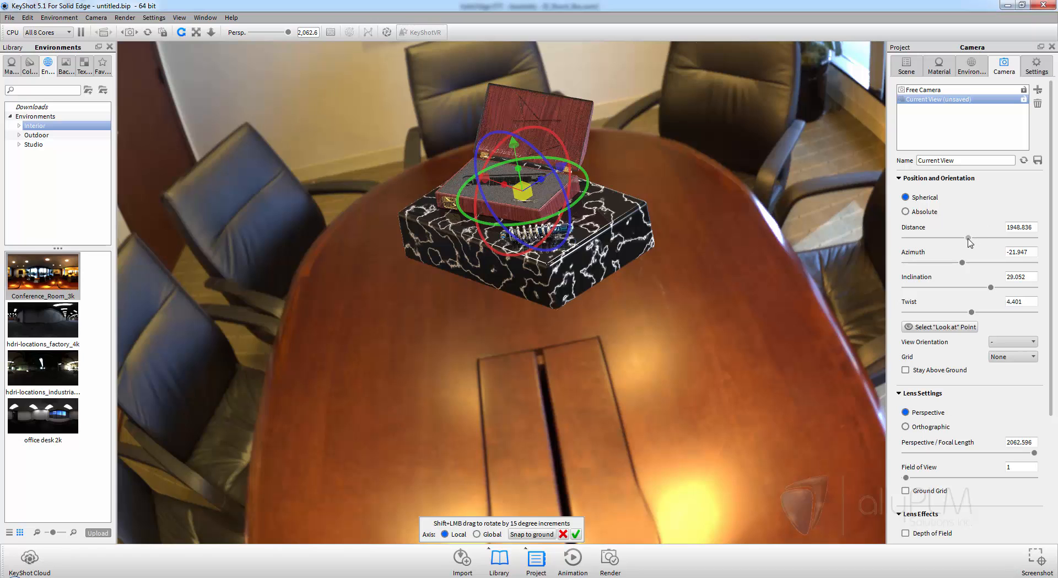
drag(968, 238, 995, 287)
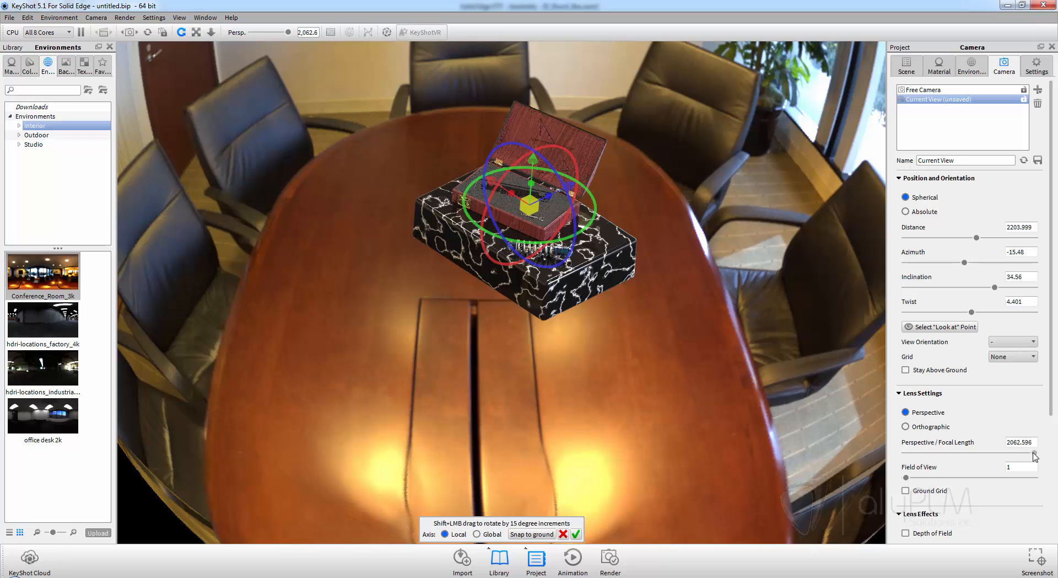
drag(1035, 454, 919, 458)
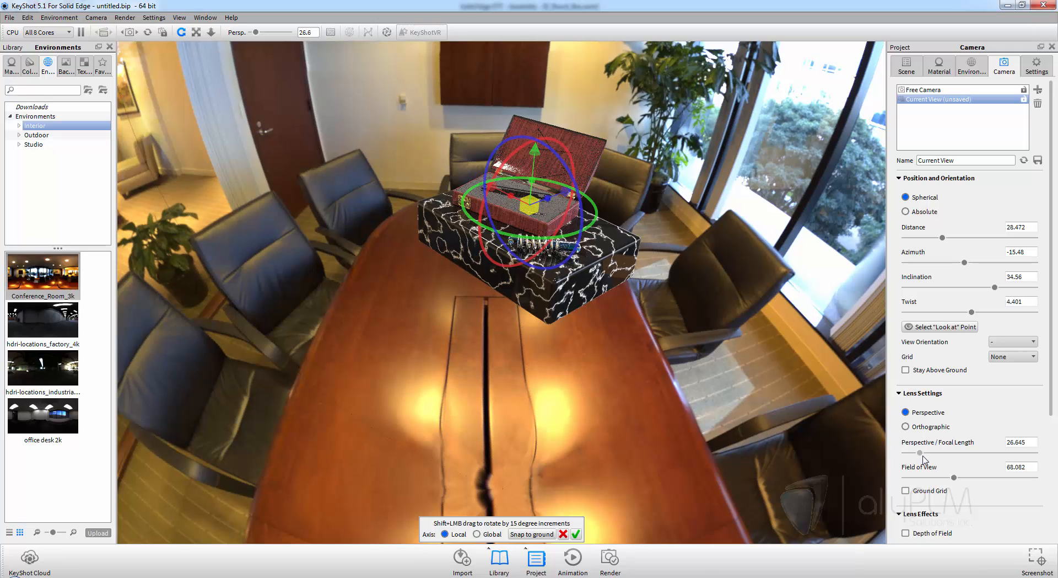
click(575, 534)
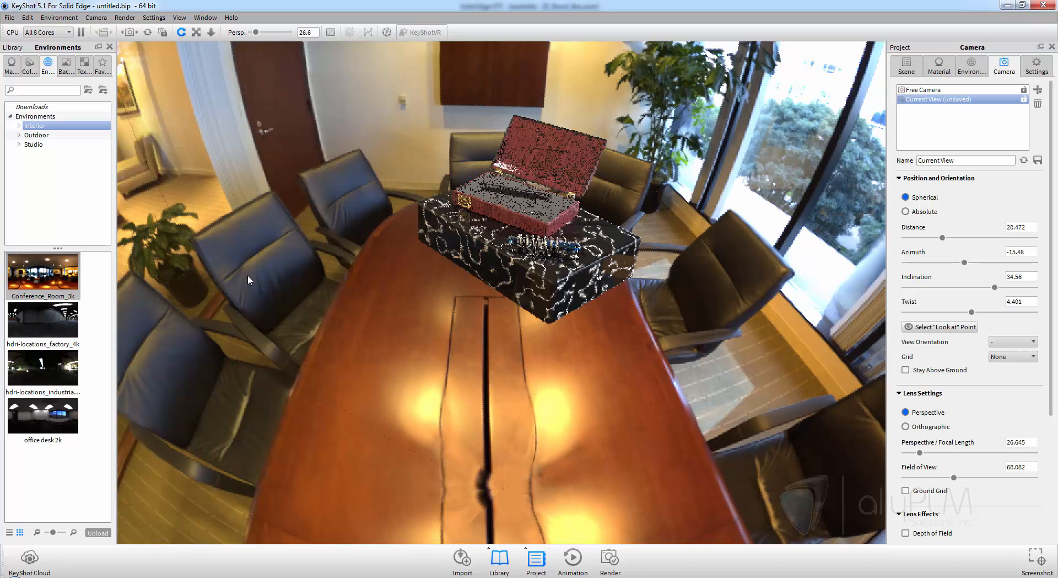
Apply the hdri-locations_industrial_1_46mm backplate and adjust the camera so the model rests on its concrete floor.
click(69, 74)
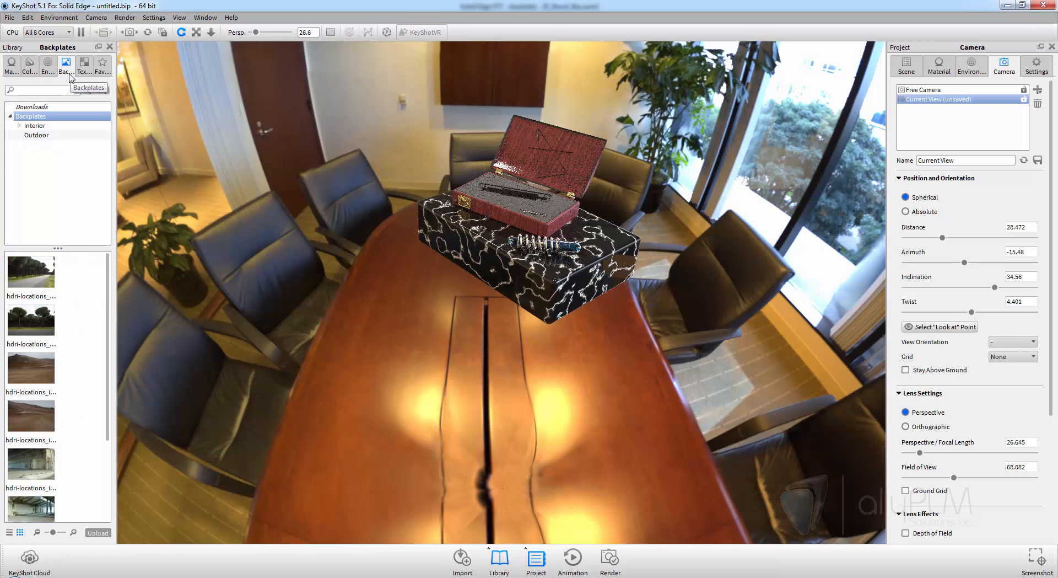
drag(32, 463, 314, 289)
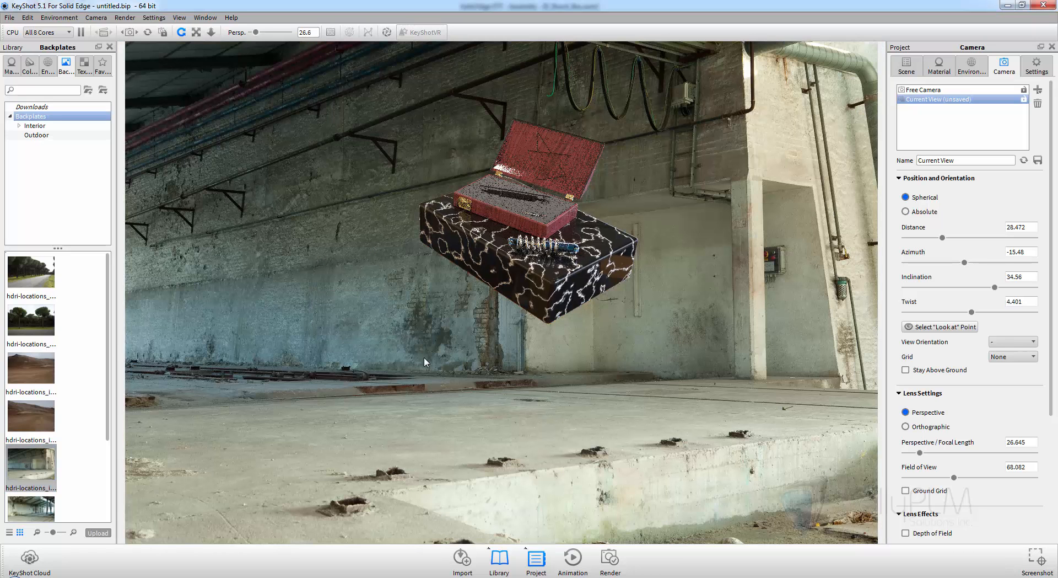
drag(408, 315, 491, 235)
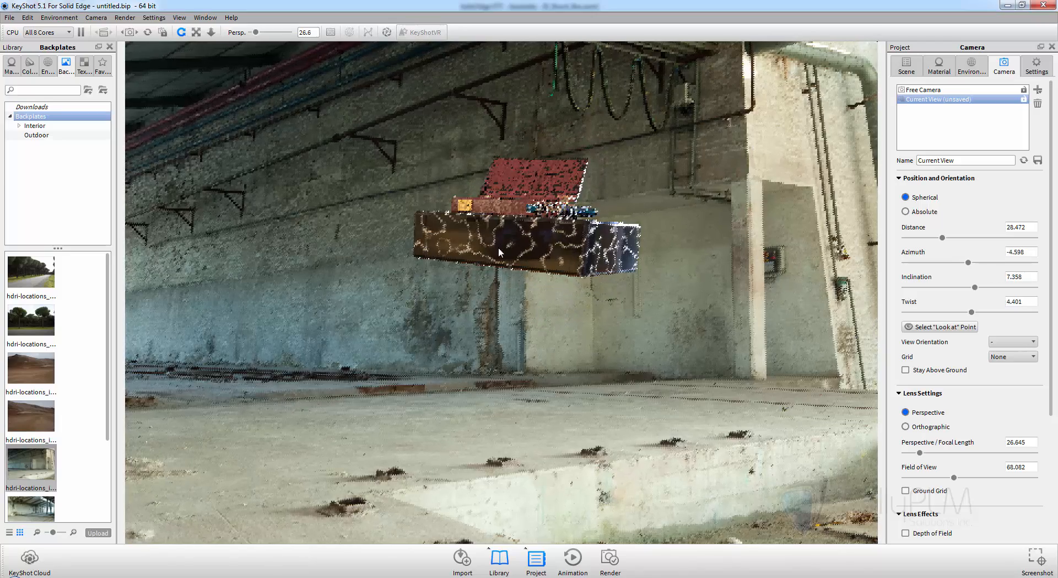
middle_drag(492, 238, 367, 455)
scroll(367, 455, down, 2)
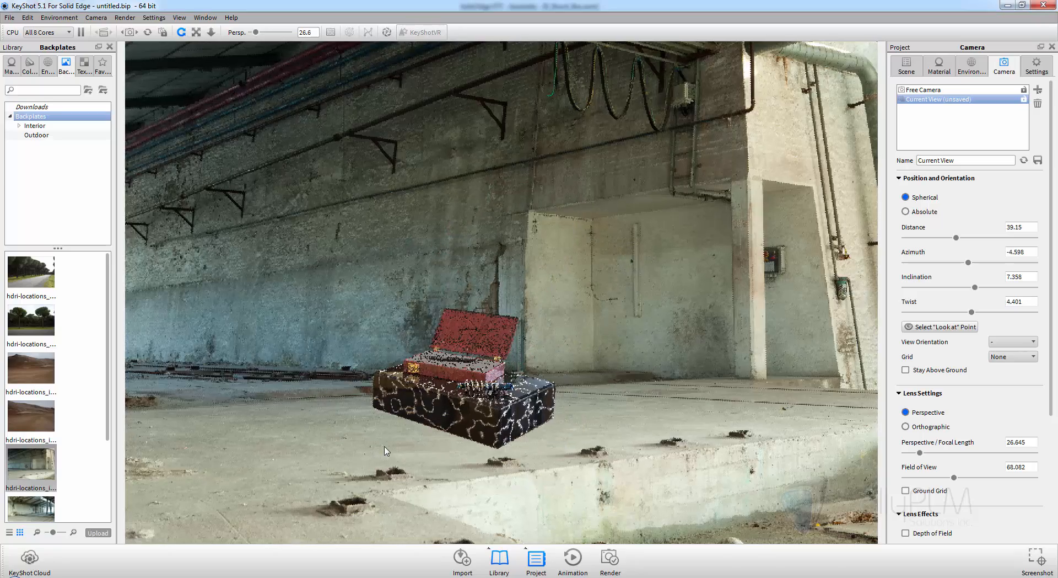
scroll(385, 450, down, 1)
drag(434, 432, 456, 419)
middle_drag(456, 418, 441, 438)
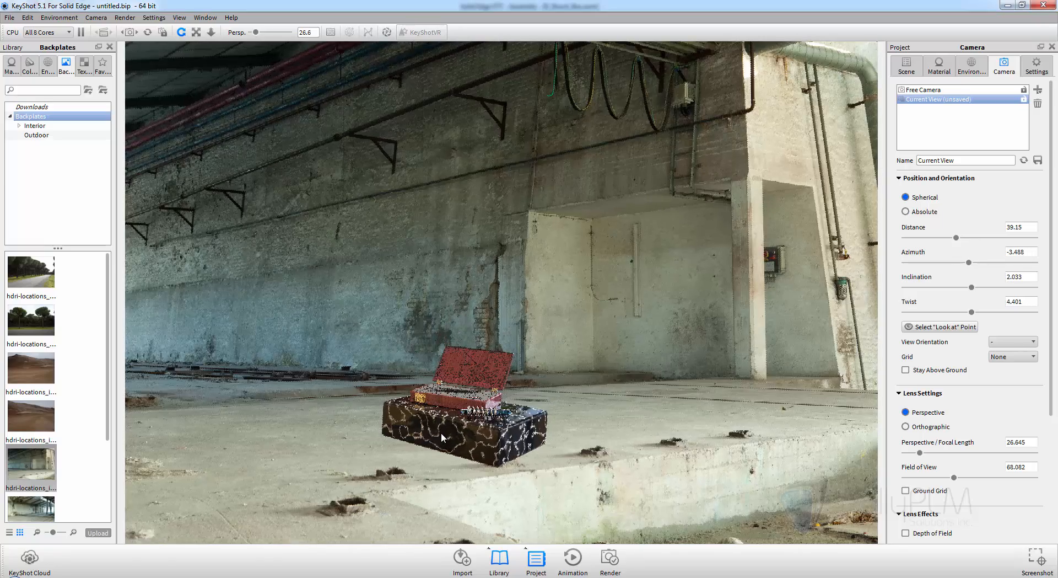
drag(441, 438, 450, 502)
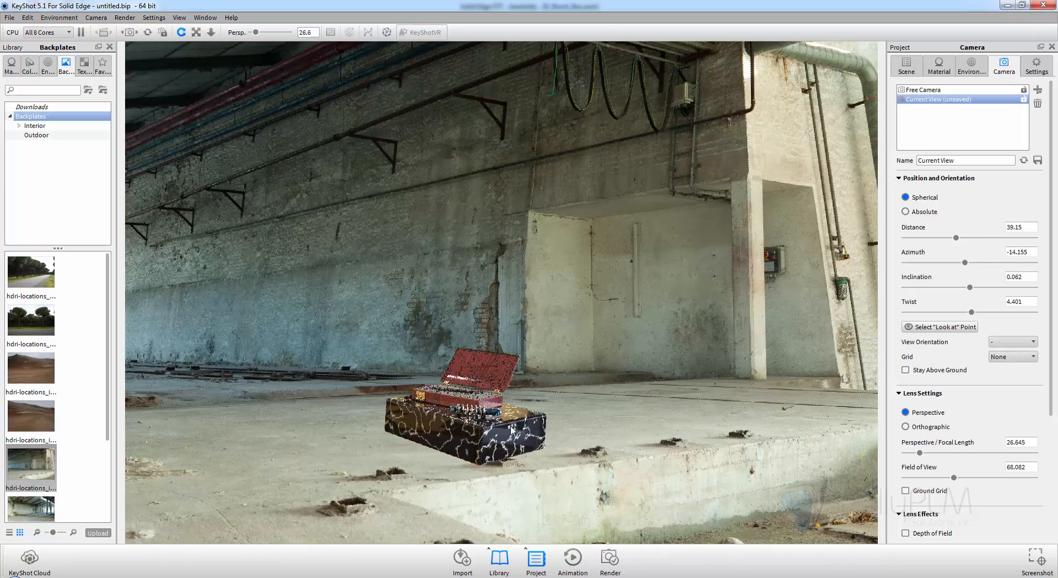
drag(622, 444, 577, 435)
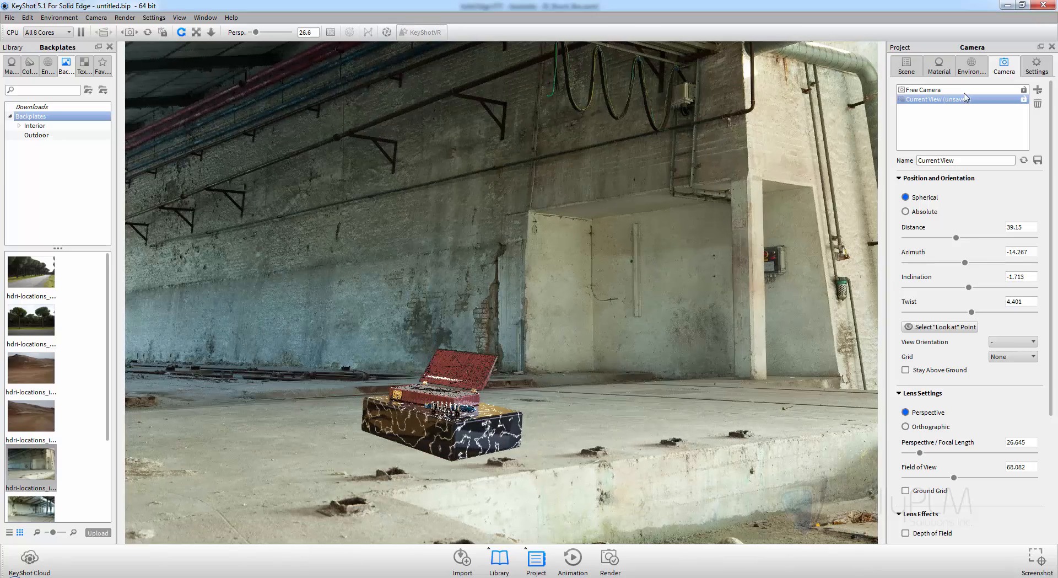
Turn the lighting environment to 349° and replace it with the 3 Point Sharp Low 2k studio environment.
click(971, 67)
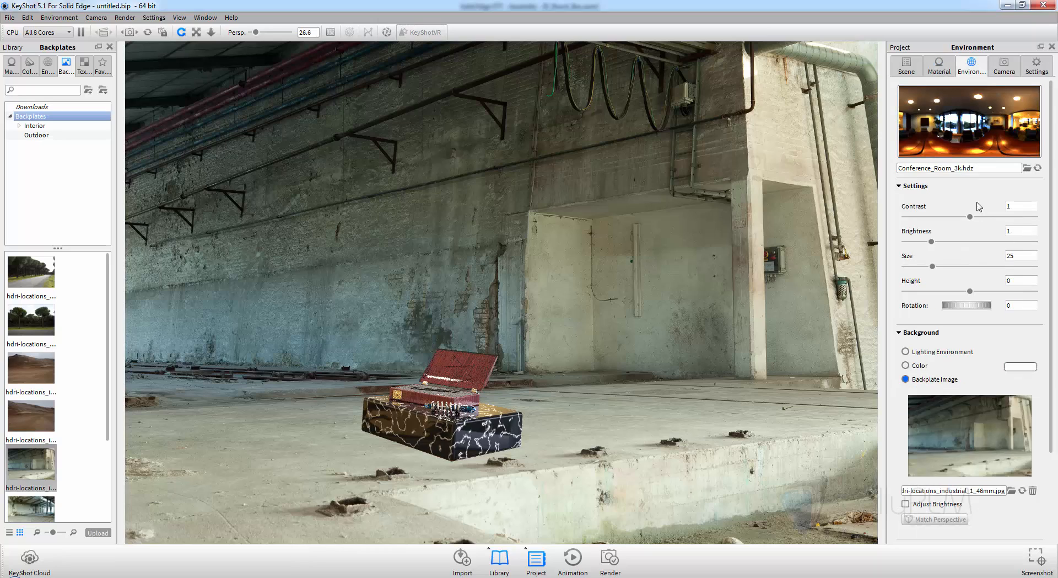
mouse_move(975, 310)
mouse_down()
mouse_move(957, 307)
mouse_move(967, 308)
mouse_up()
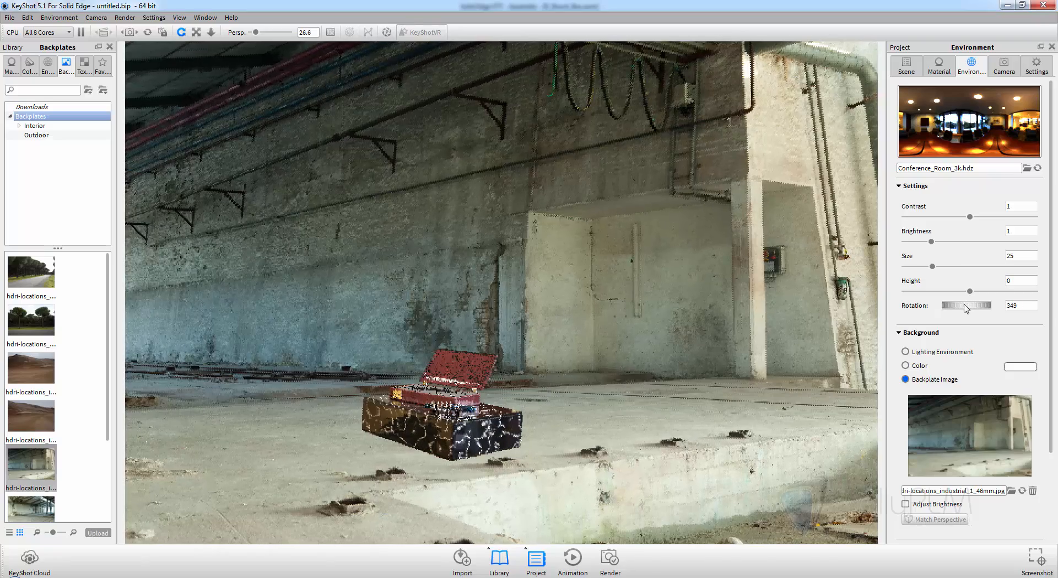
click(48, 65)
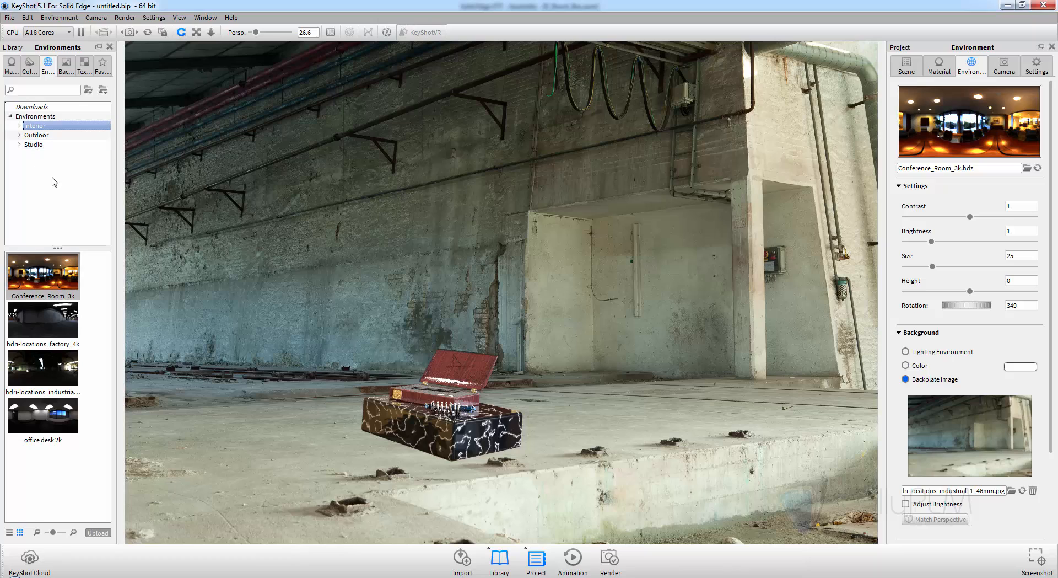
click(26, 145)
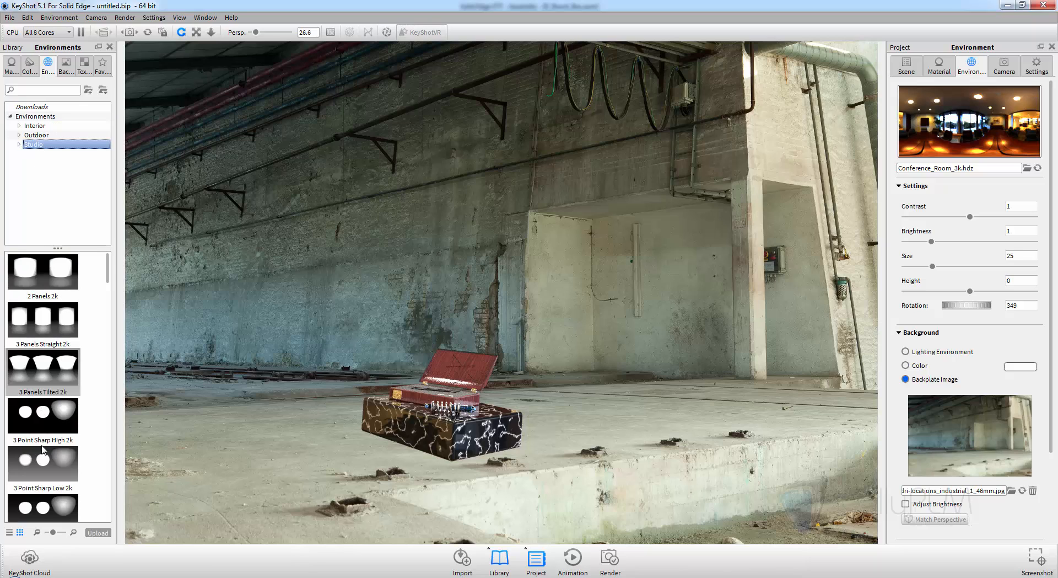
drag(43, 463, 592, 276)
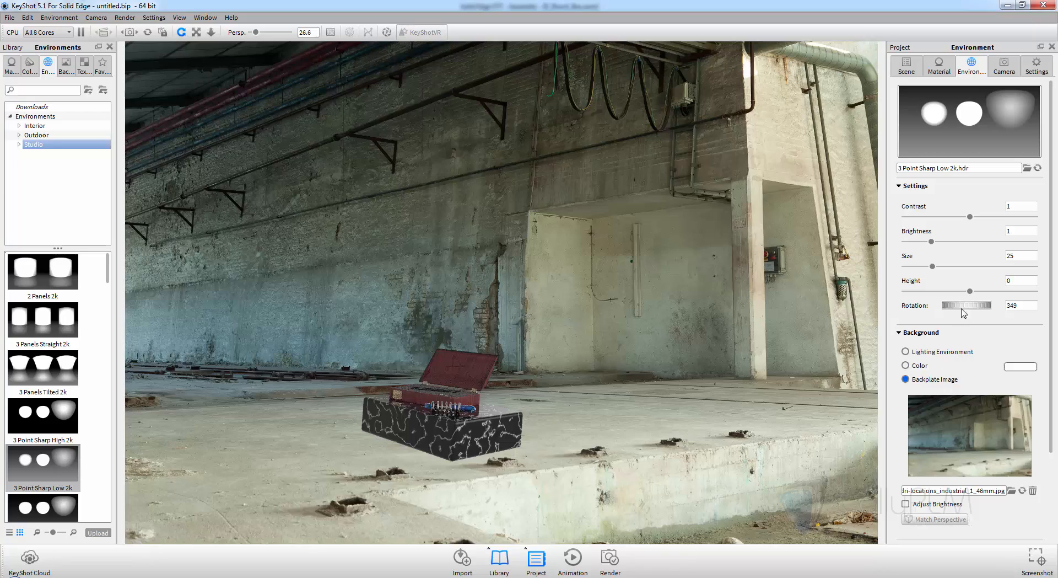
Set the studio environment's rotation to 290.5° and its brightness to 0.725.
drag(966, 307, 937, 303)
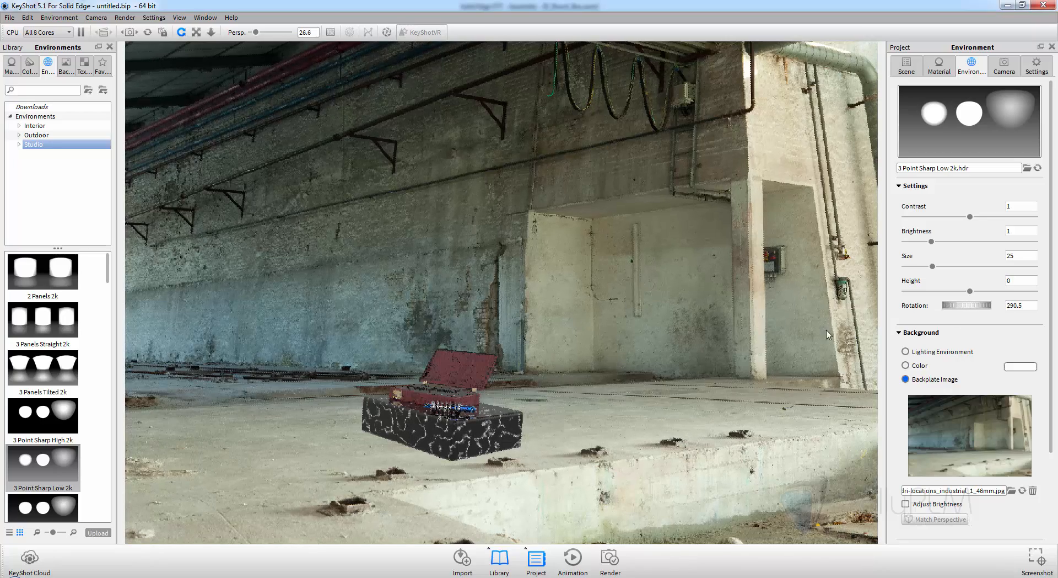
click(940, 241)
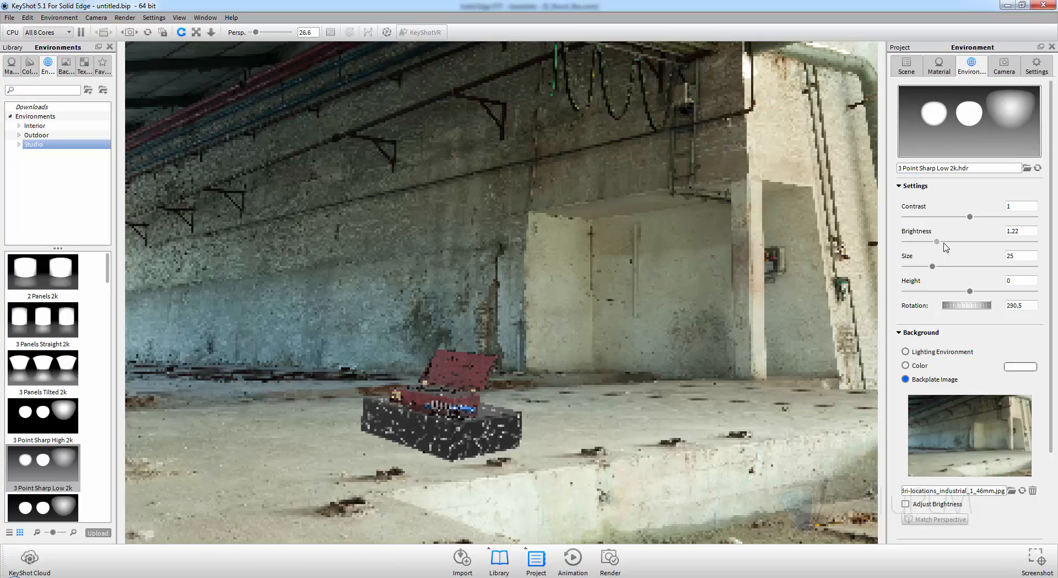
drag(940, 242, 928, 242)
click(928, 242)
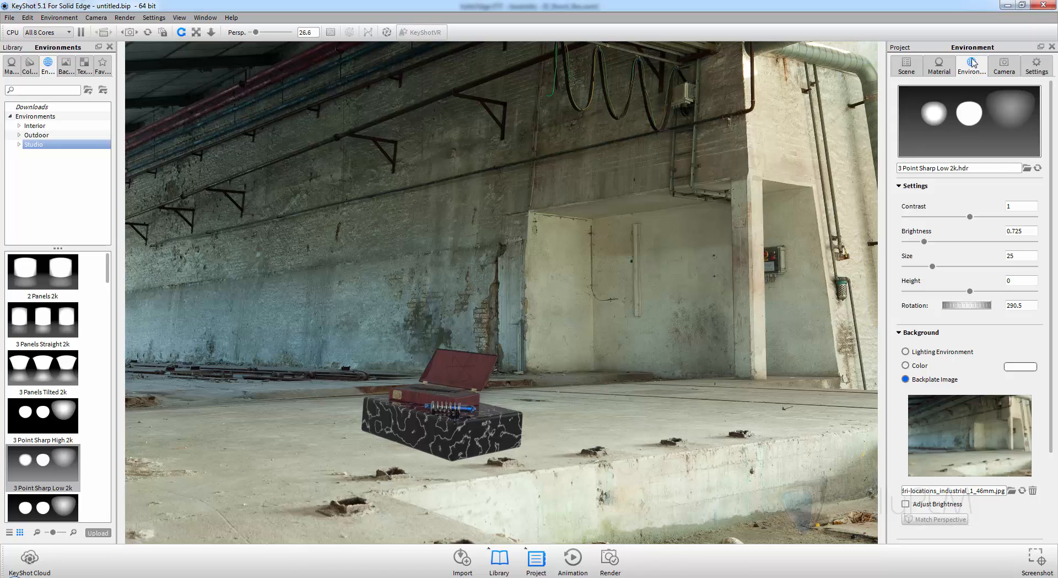
Replace the backplate with a plain white color background and add a ground plane to the scene.
click(906, 366)
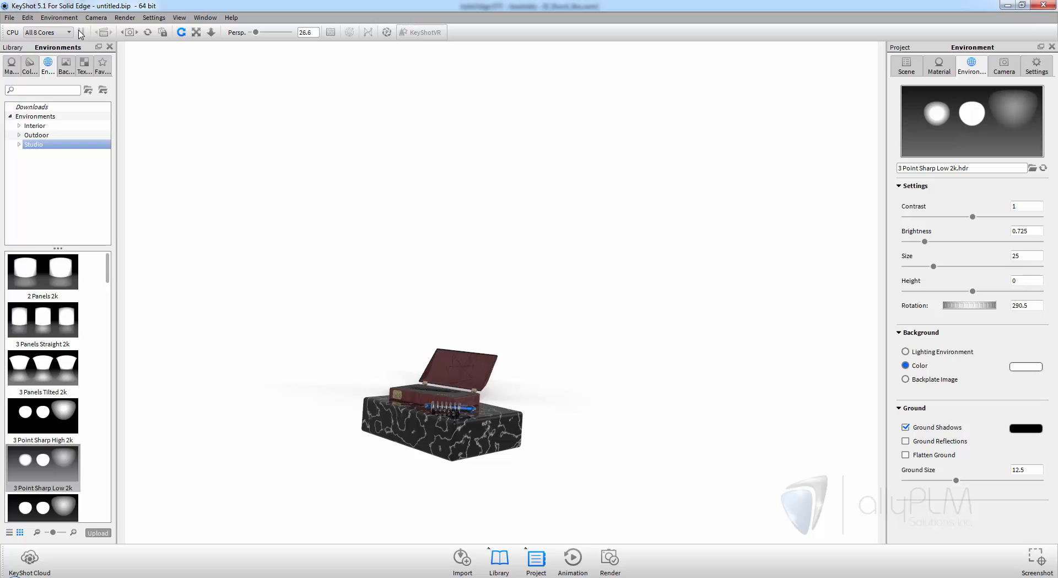
click(27, 18)
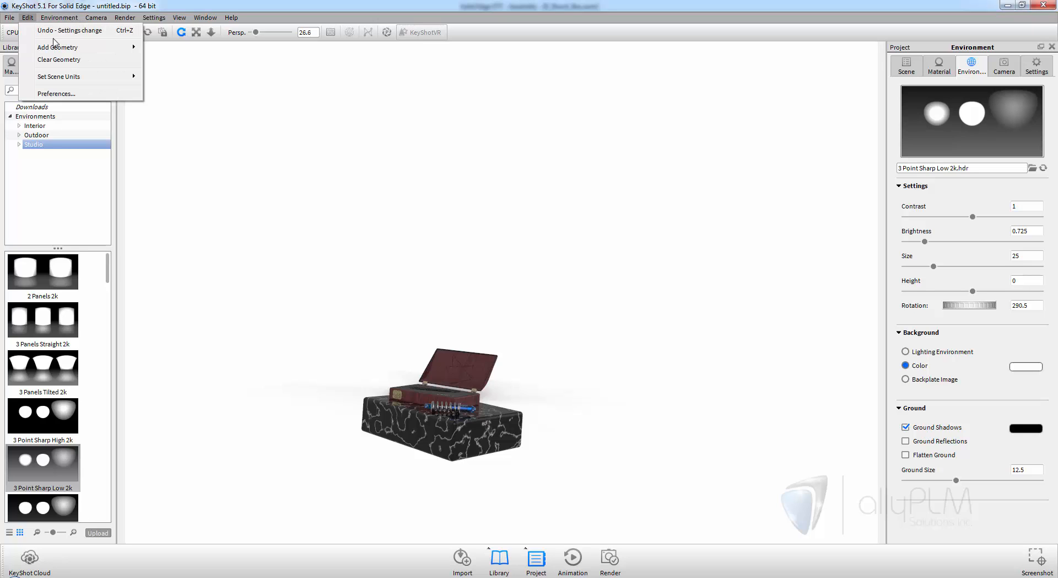
mouse_move(69, 51)
click(163, 49)
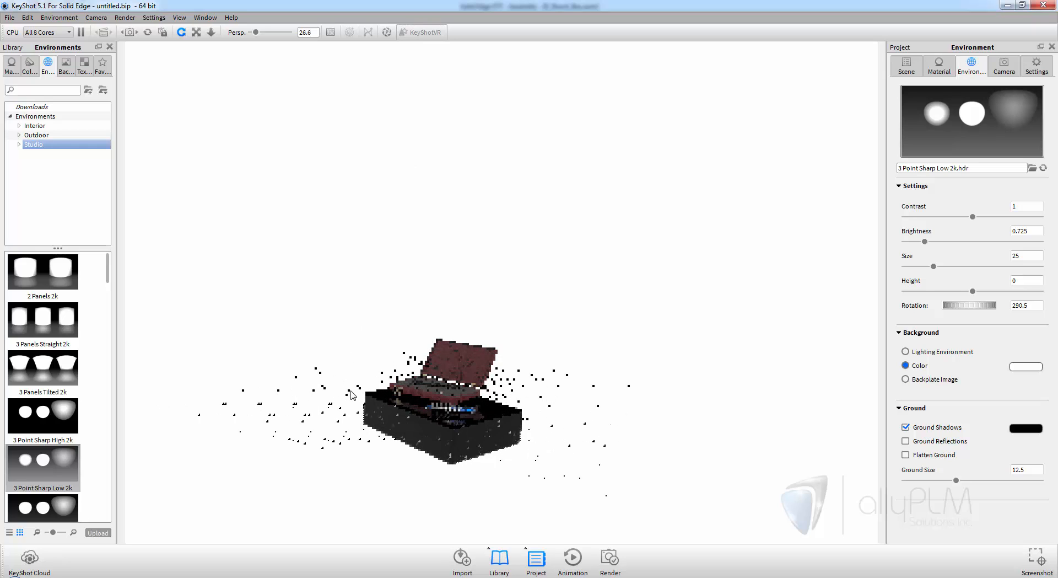
Apply the Matte Black material from the Miscellaneous materials to the ground plane.
click(11, 65)
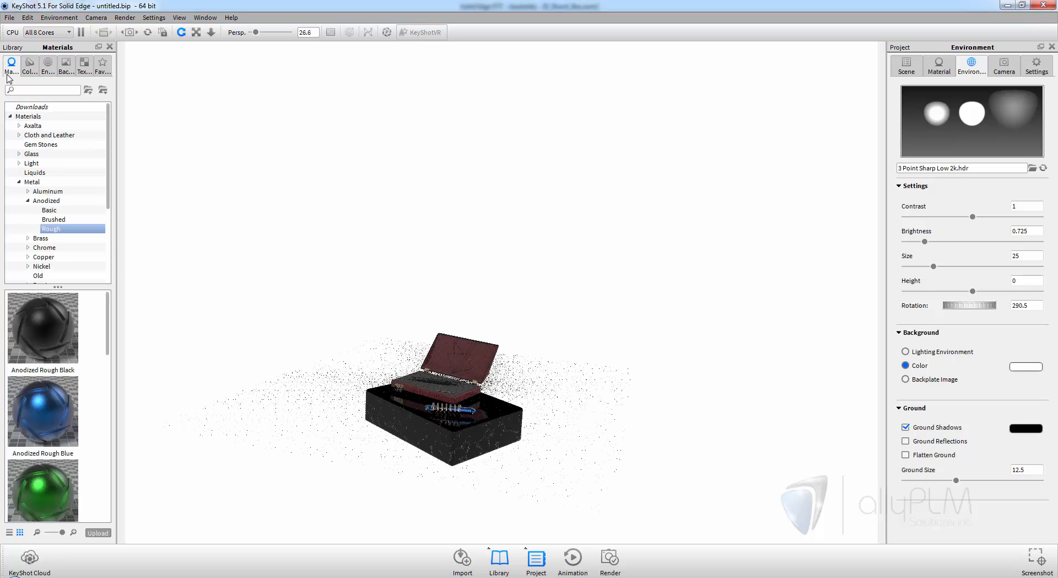
click(19, 182)
click(36, 191)
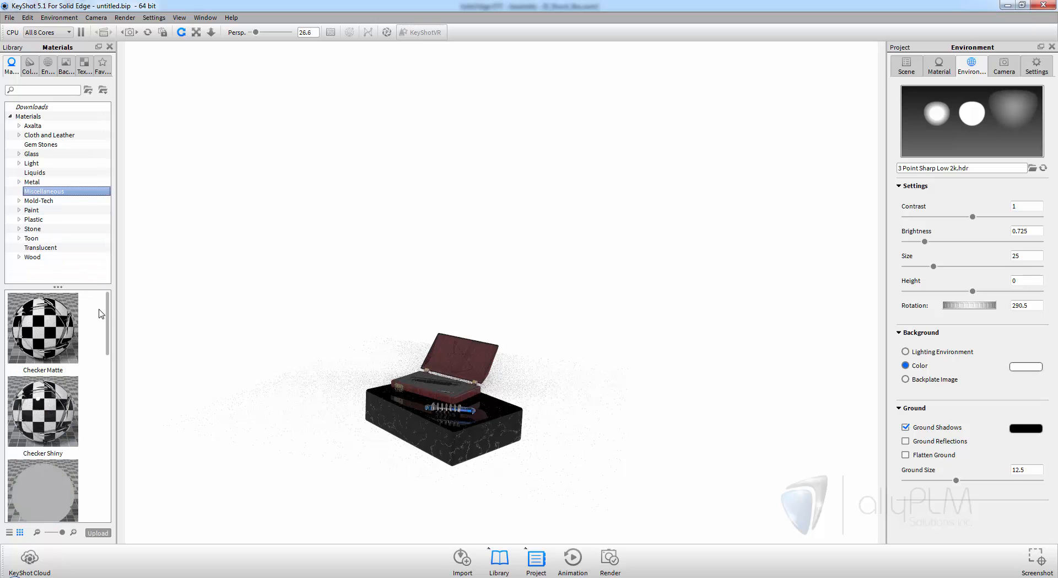
drag(108, 314, 108, 379)
drag(43, 375, 327, 448)
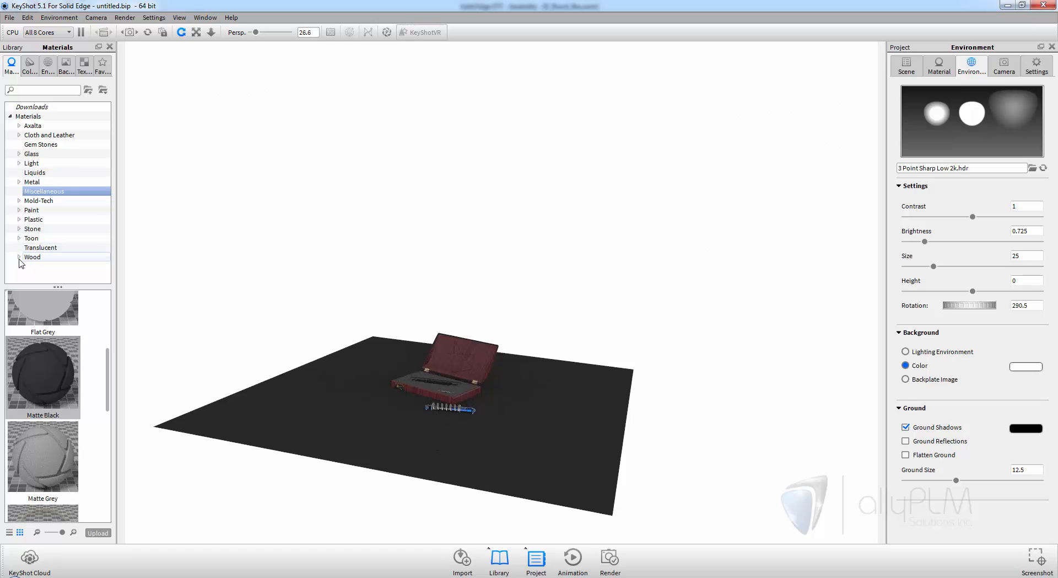
Apply the traditional wood material Herringbone to the ground plane.
click(18, 257)
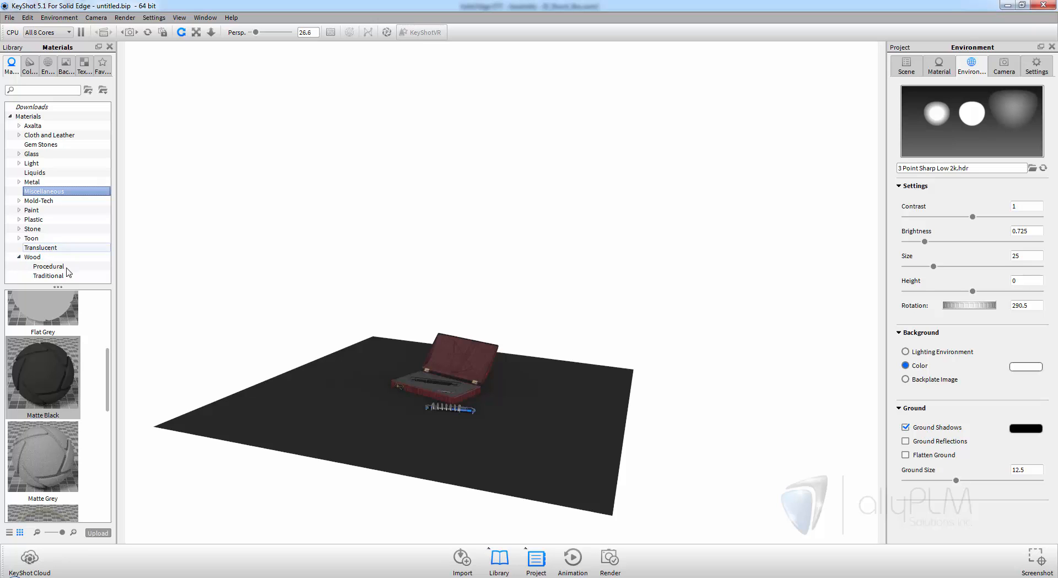
click(65, 267)
click(57, 276)
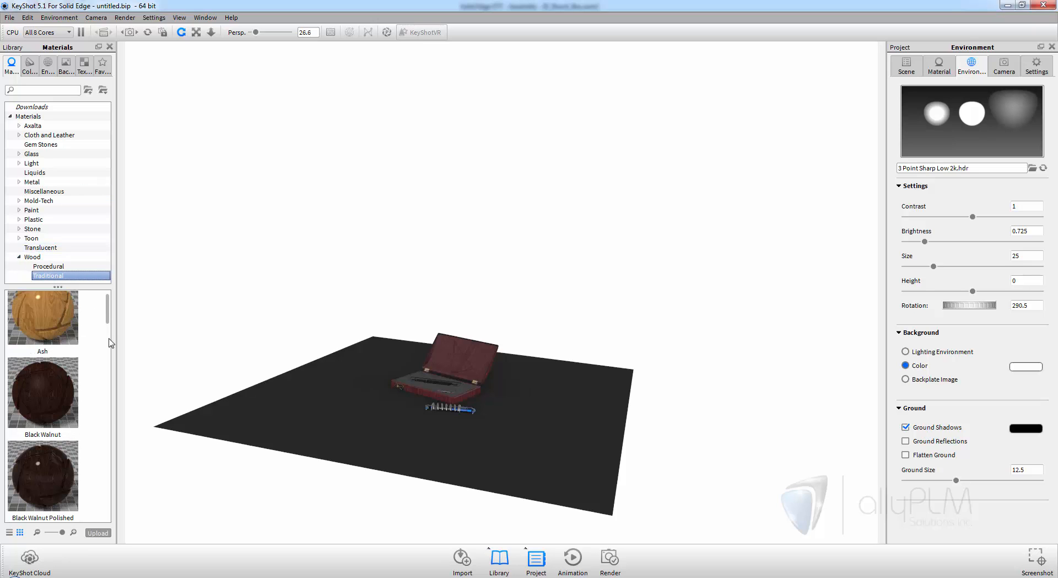
scroll(97, 348, down, 8)
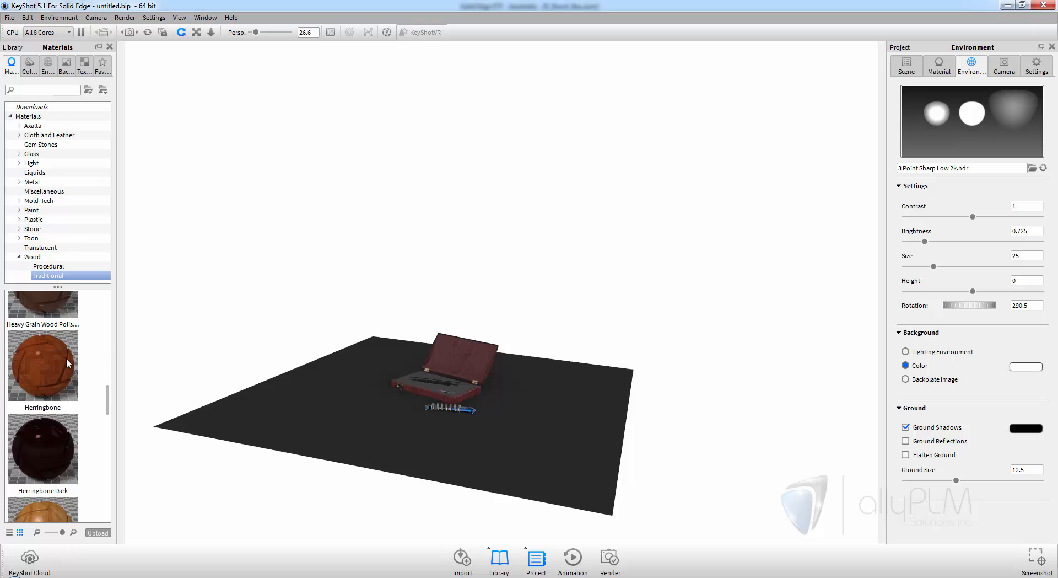
drag(69, 363, 274, 399)
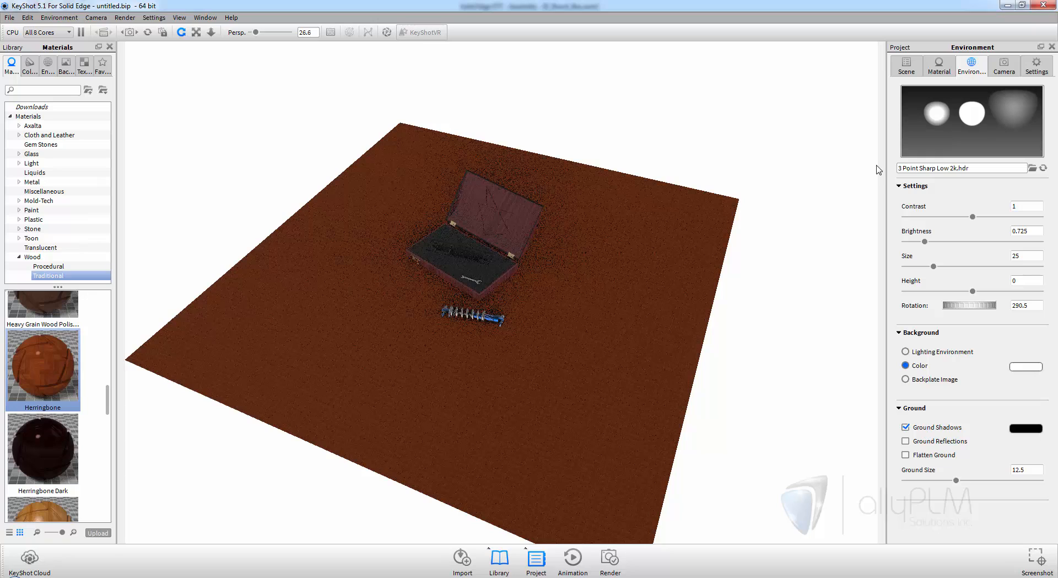
Snap the 0_Shock_Box model to the ground so it rests on the ground plane.
click(907, 66)
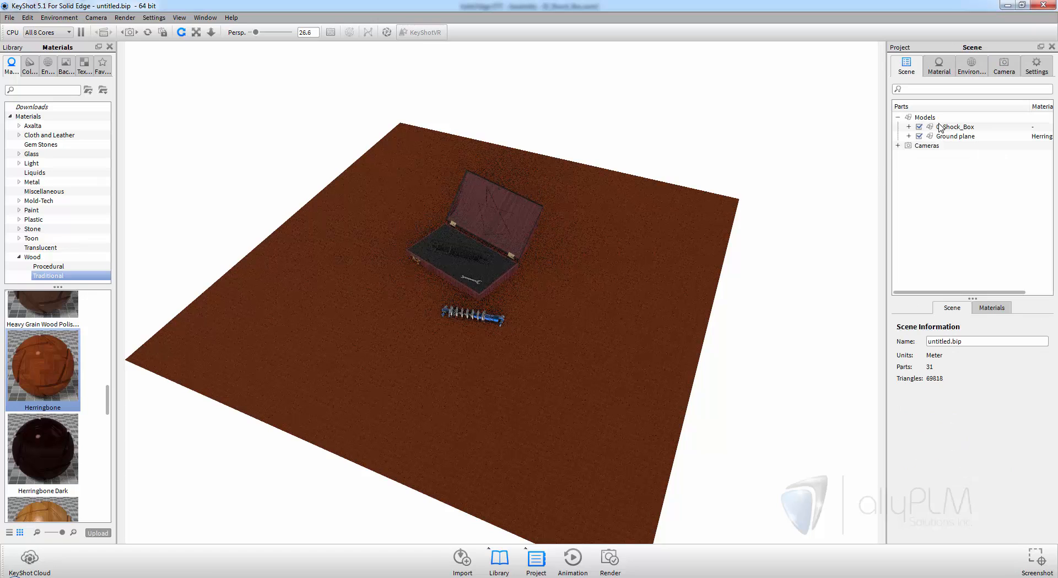
click(945, 127)
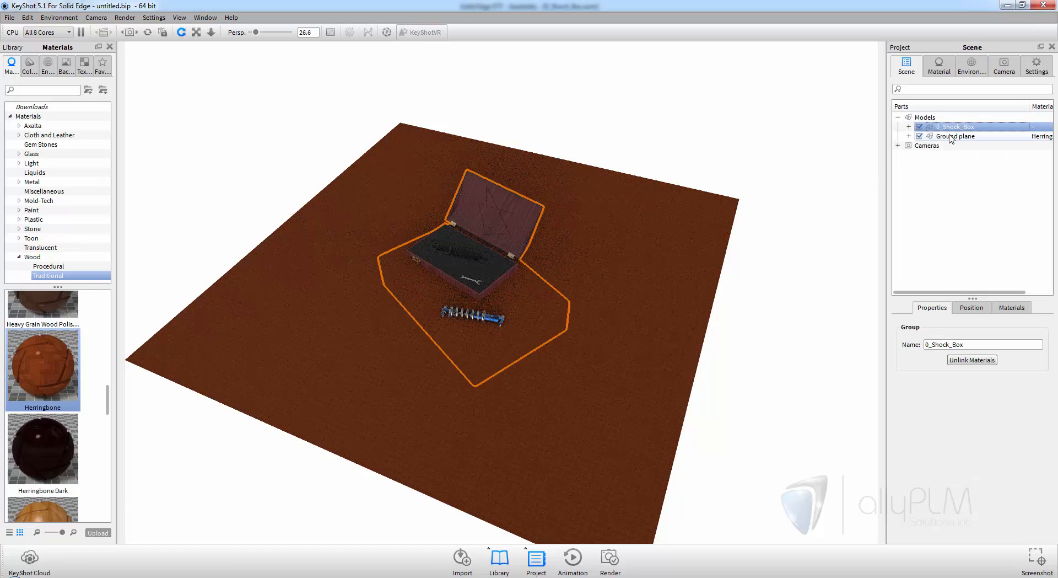
click(950, 137)
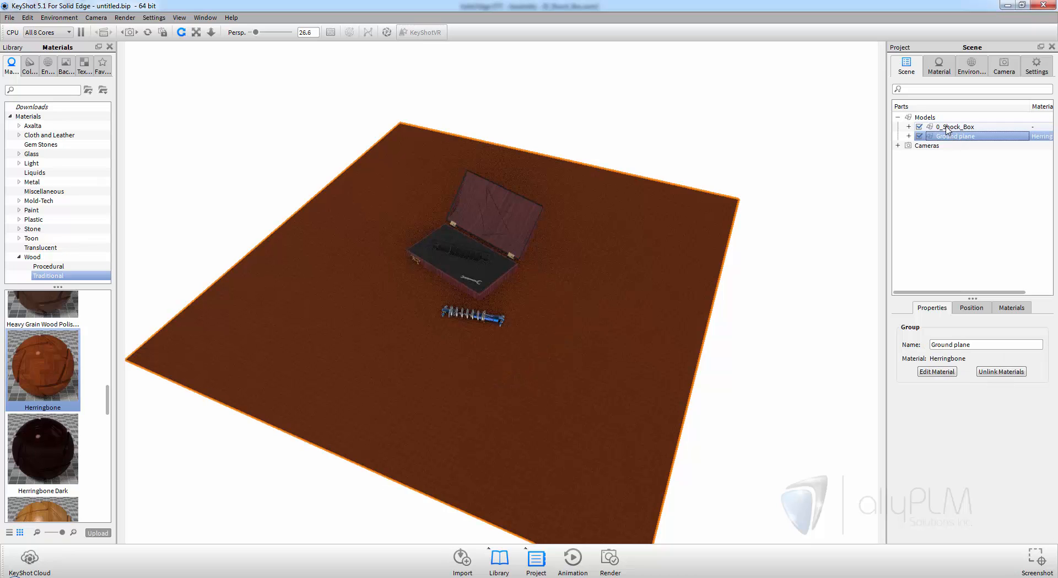
click(949, 128)
click(972, 309)
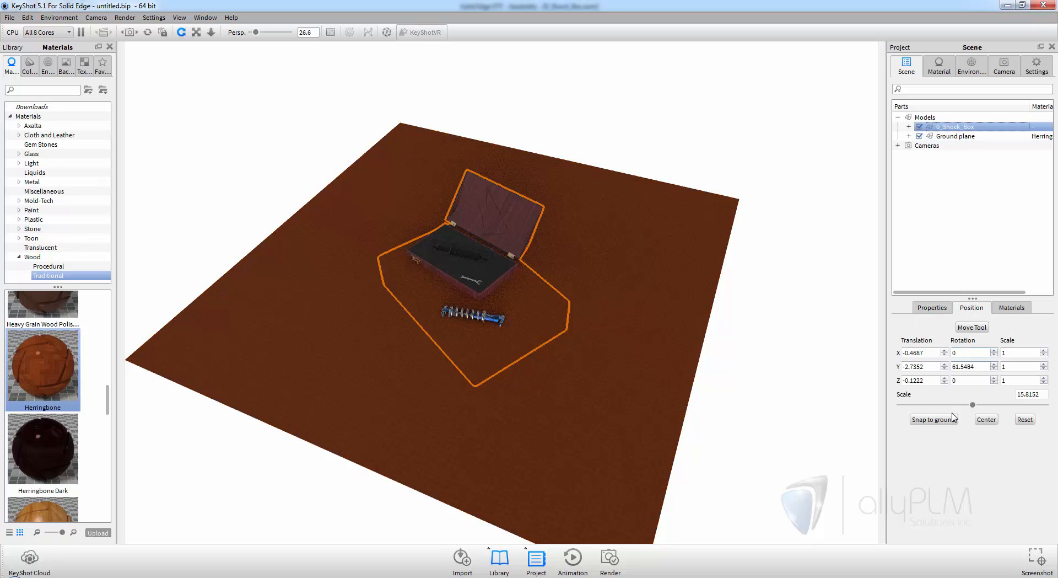
click(935, 420)
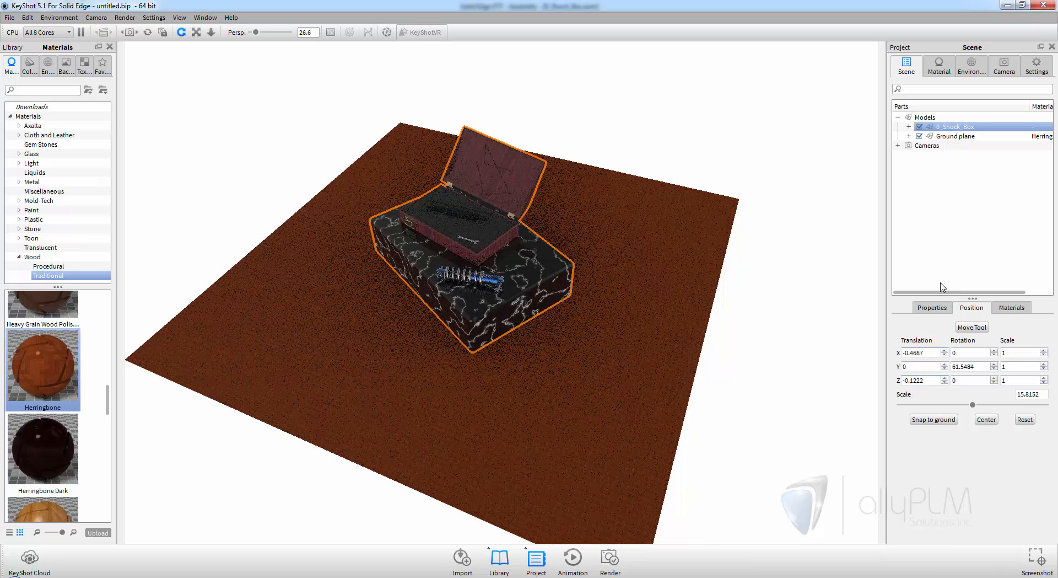
Set the scale of the Herringbone material's color texture to 10.
click(953, 136)
click(941, 72)
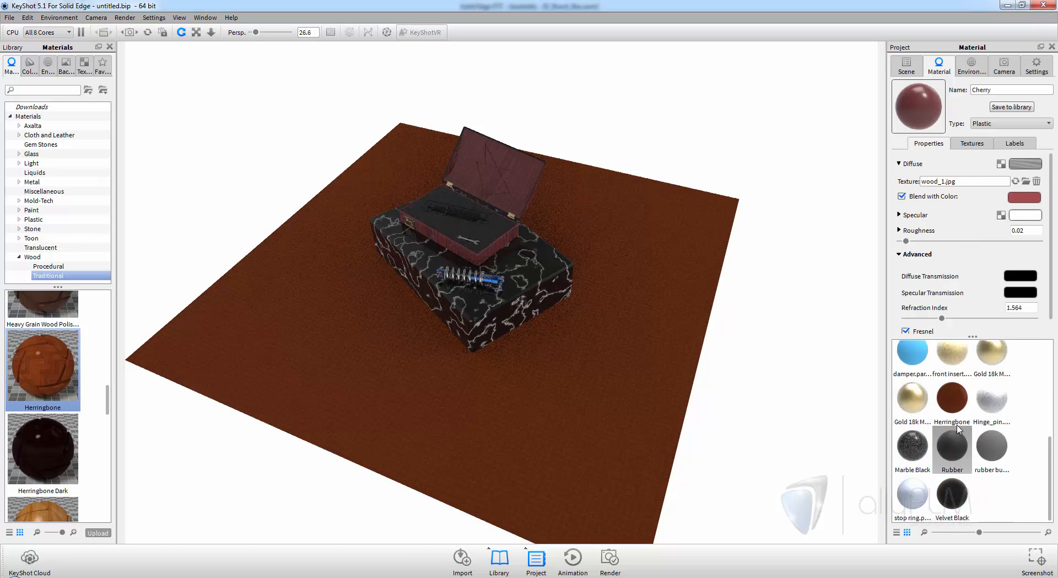
double_click(953, 416)
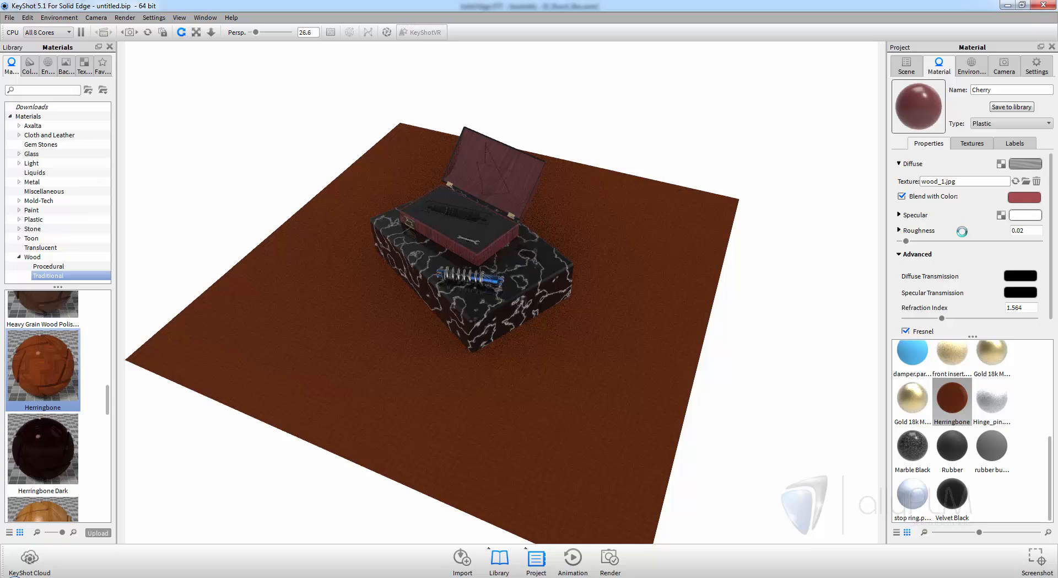
click(972, 143)
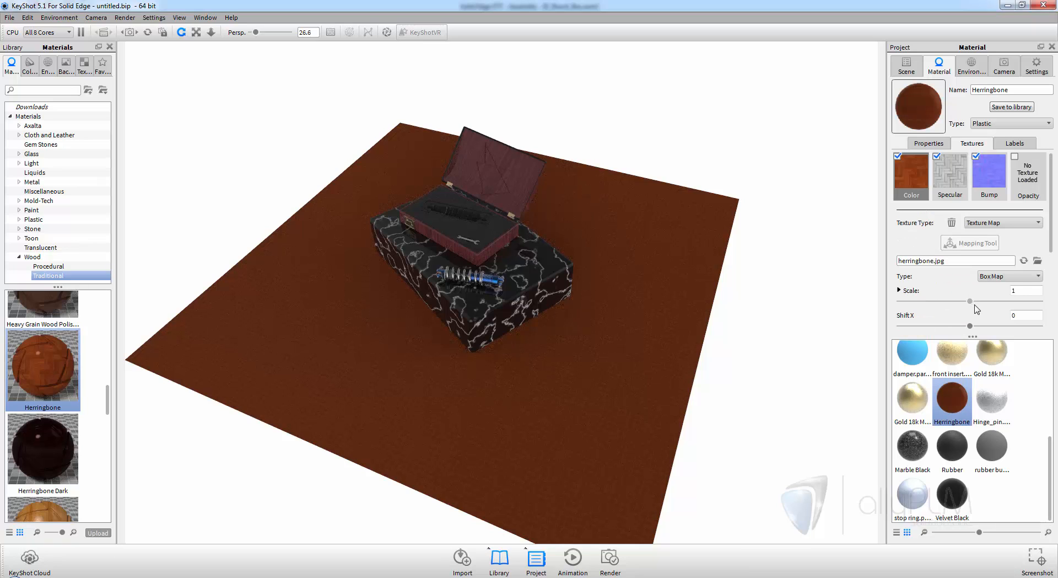
drag(975, 305, 986, 306)
double_click(1024, 293)
text(5)
key(Return)
text(10)
key(Return)
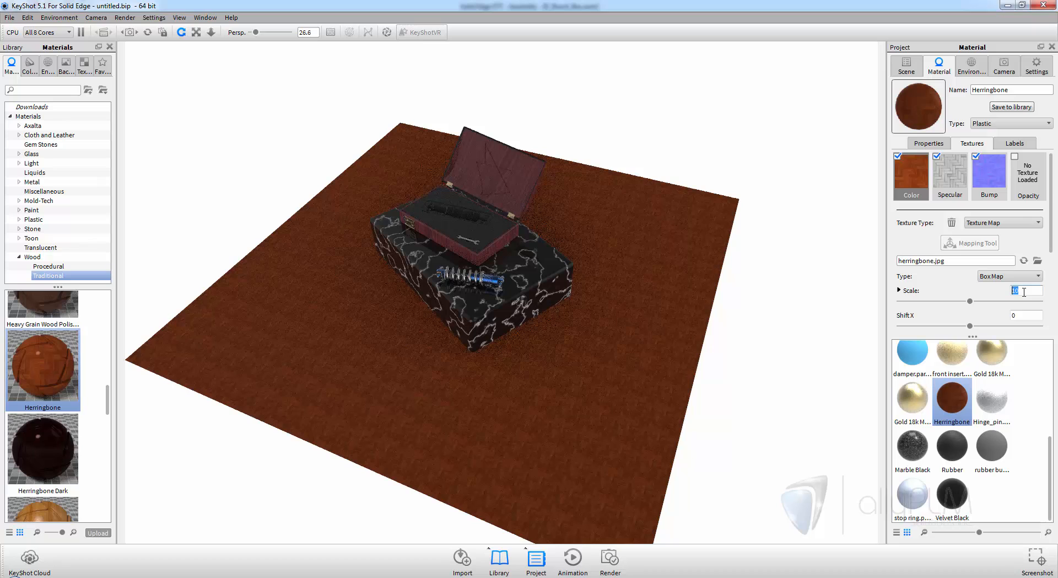
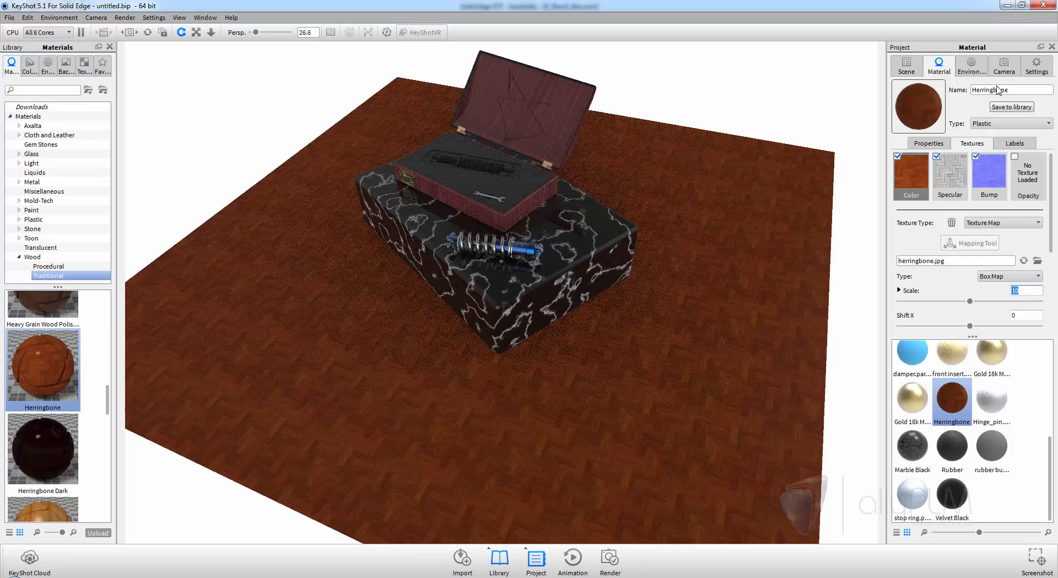
Browse the Stone materials down to White Ceramic, and close KeyShot, discarding the scene changes.
click(36, 229)
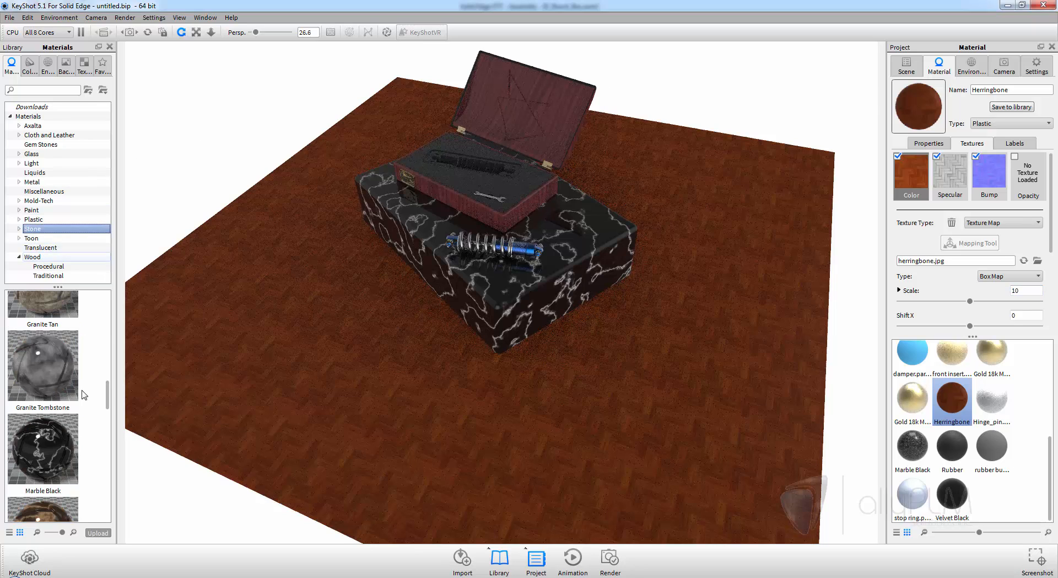
scroll(88, 396, down, 5)
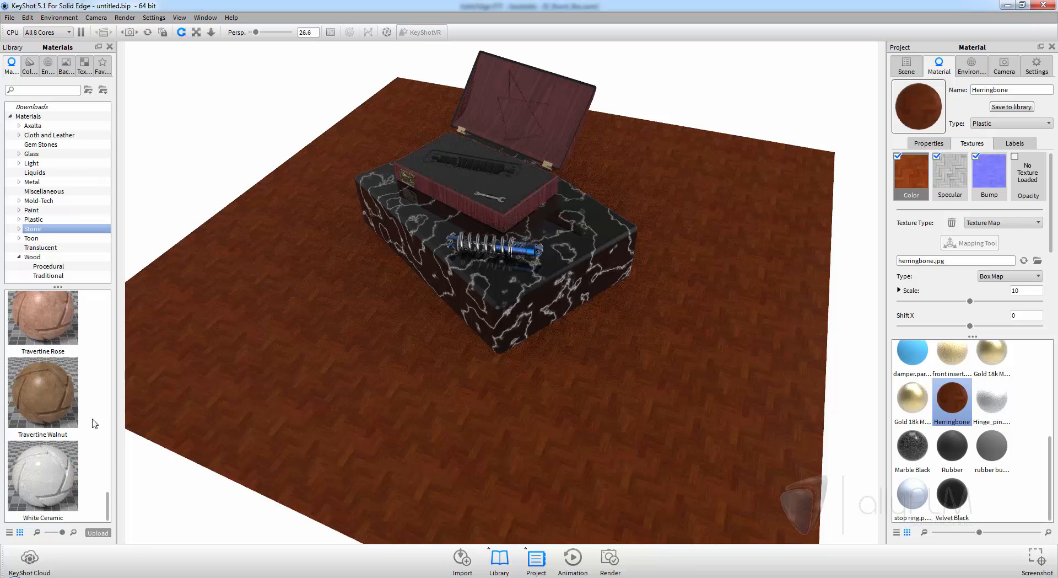
mouse_move(75, 470)
click(1047, 7)
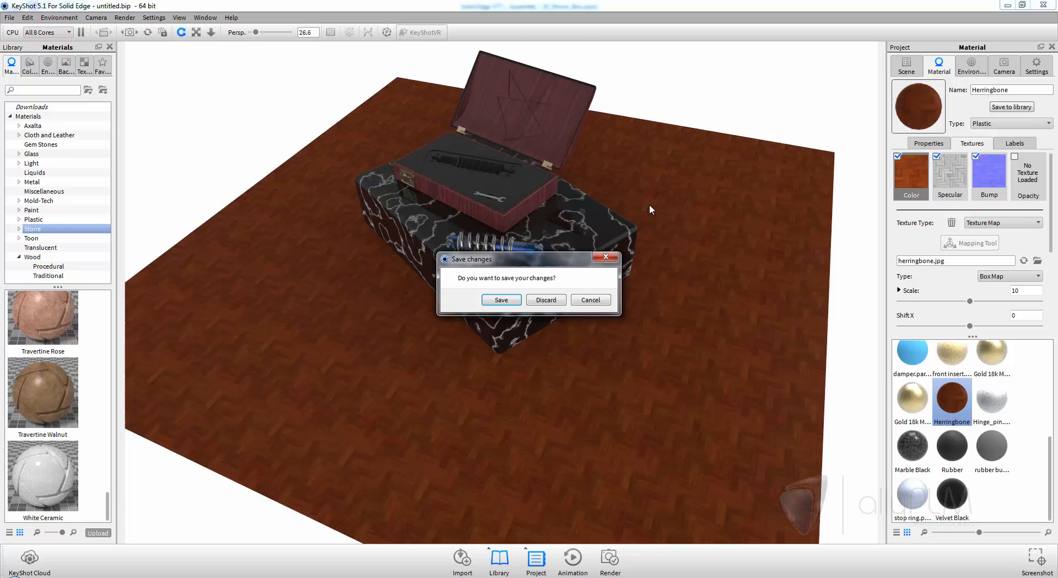
click(559, 304)
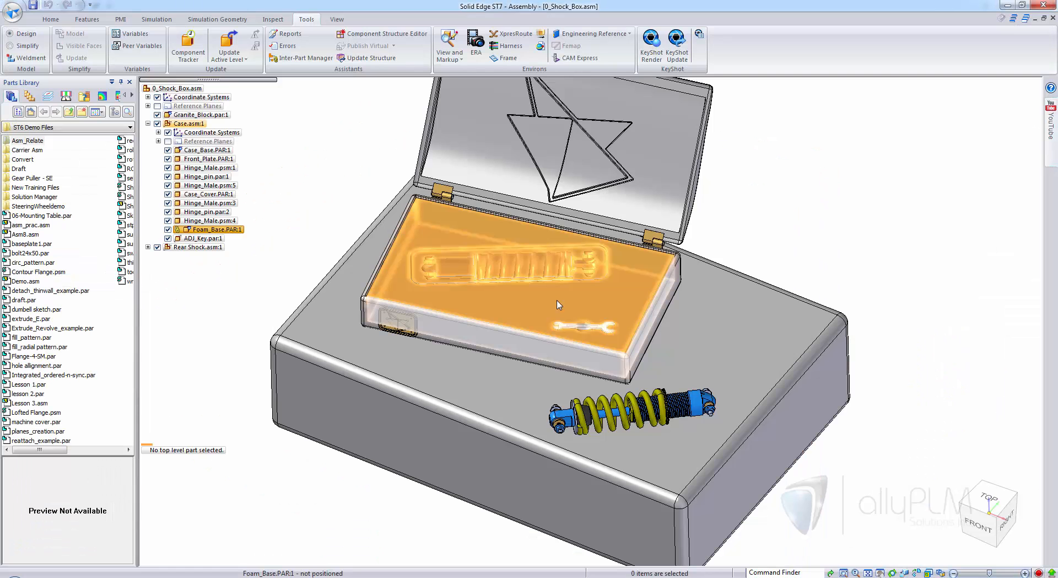
Open the desk_lamp.asm assembly from the Lamp folder inside the Keyshot folder and send it to KeyShot for rendering.
click(12, 11)
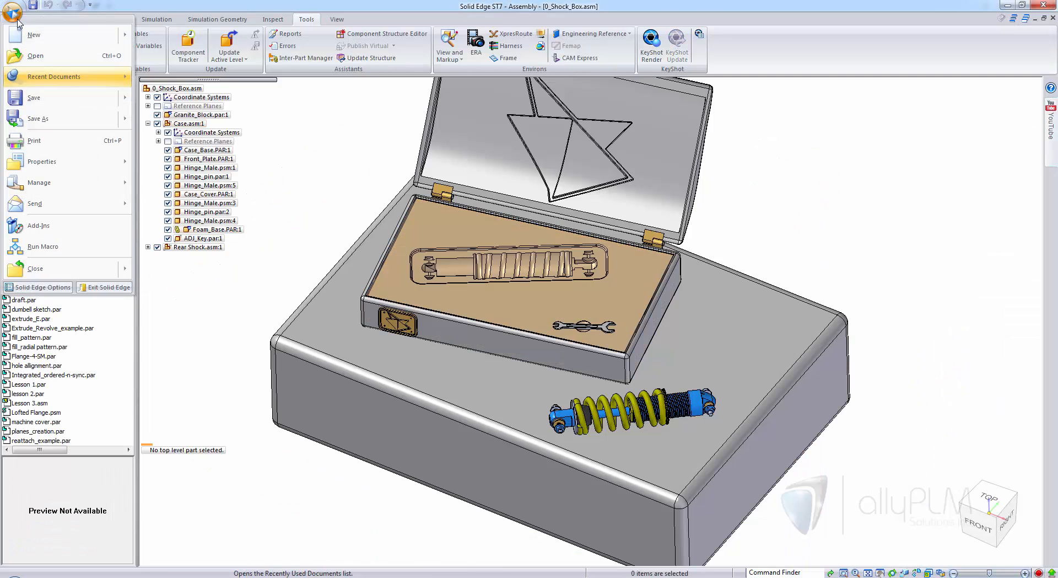
click(34, 56)
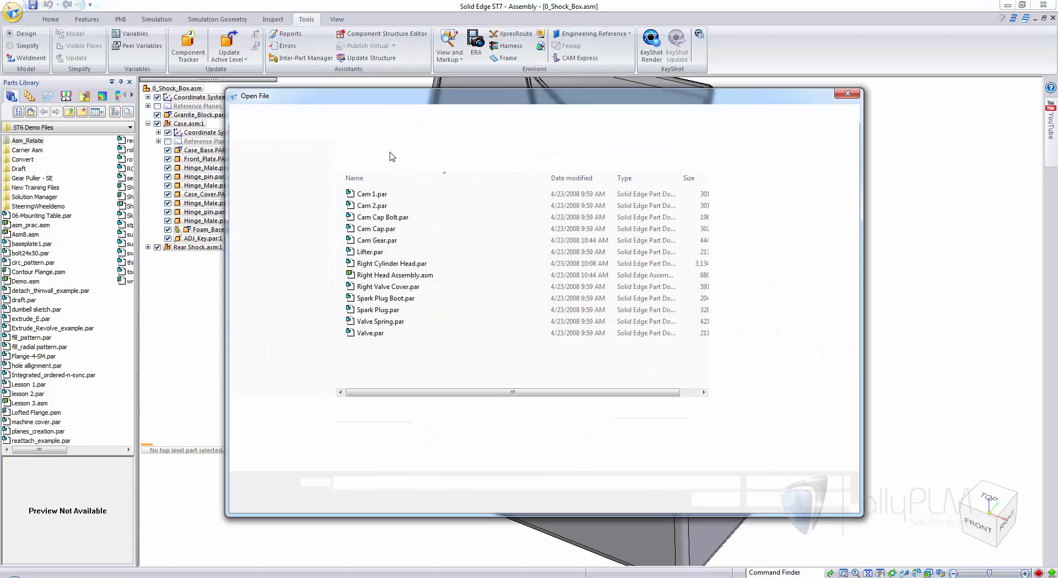
click(533, 113)
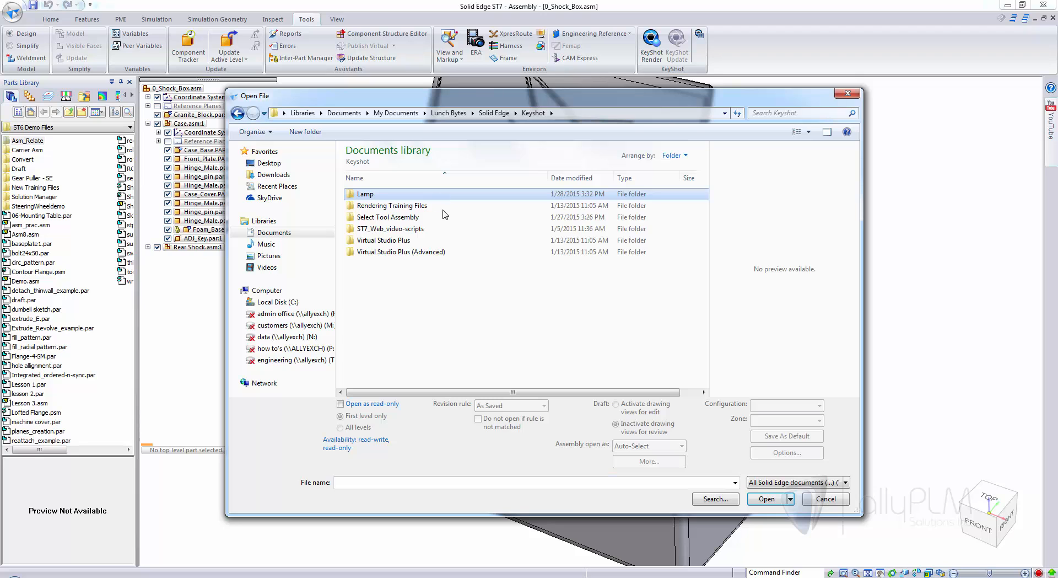
double_click(441, 197)
double_click(444, 242)
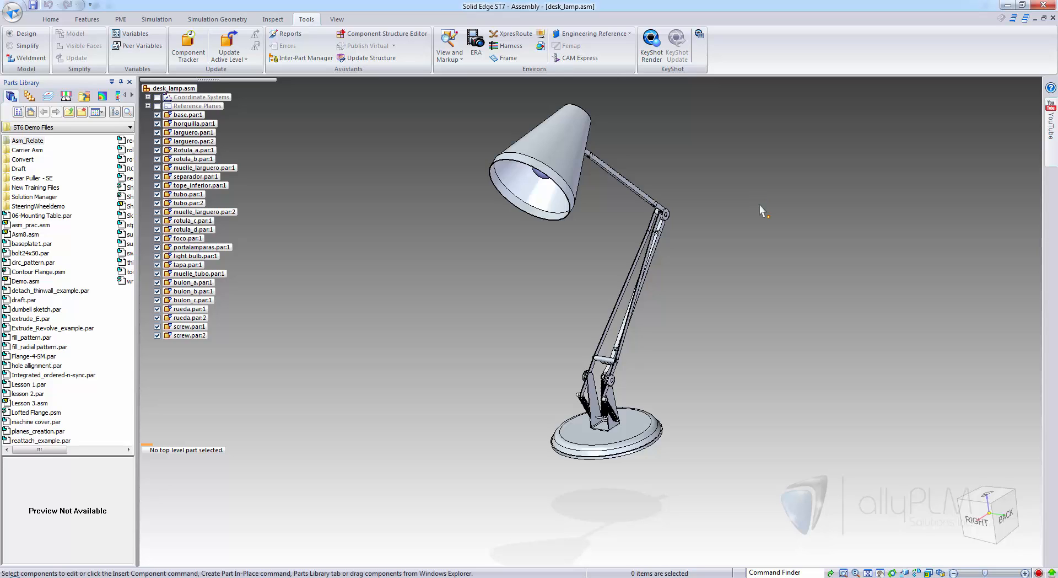
click(654, 65)
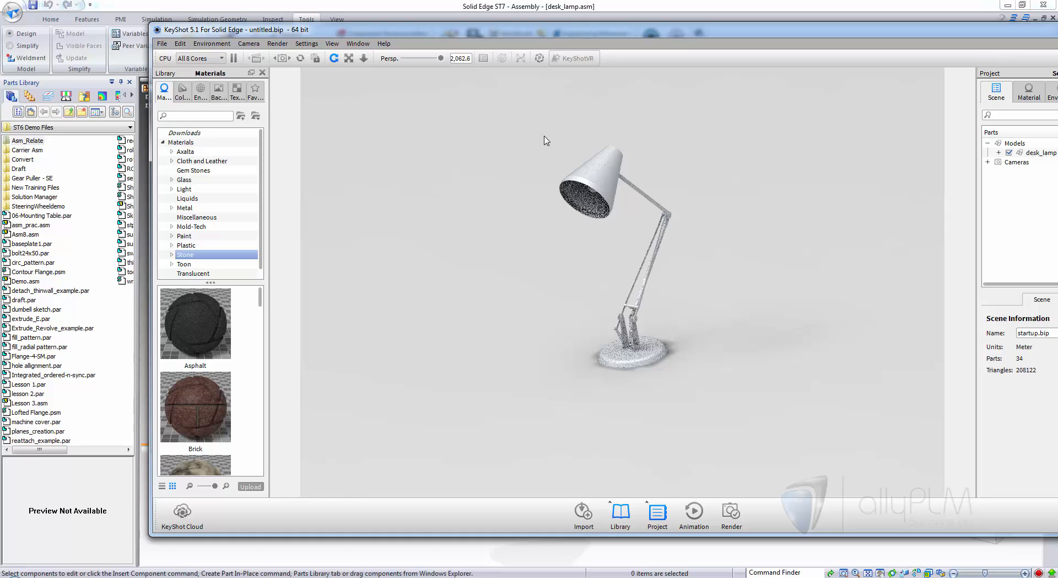
Add a ground plane to the lamp scene, apply the Stone material Brick to it, and maximize the KeyShot window.
click(187, 45)
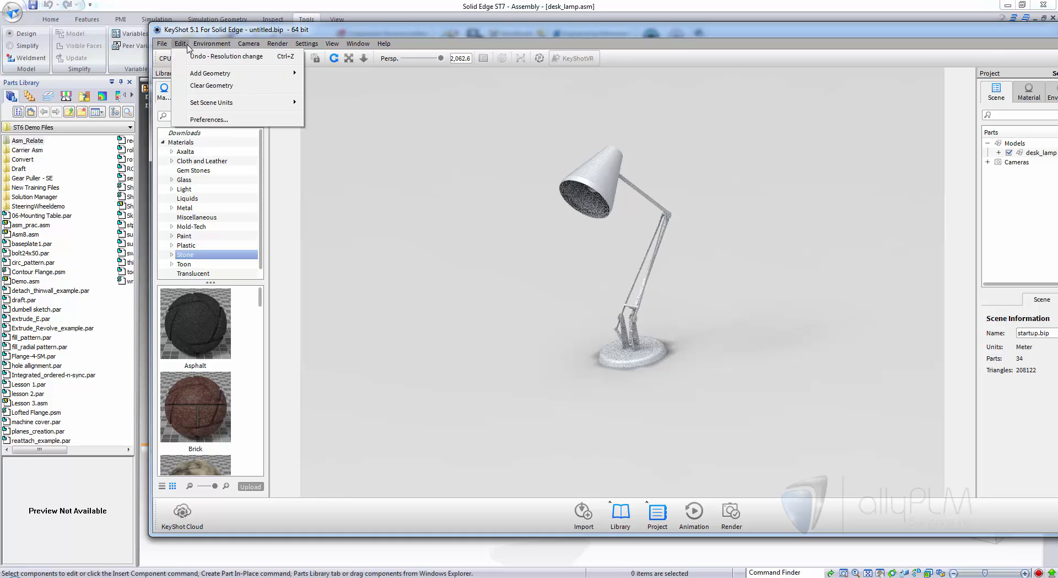
mouse_move(253, 73)
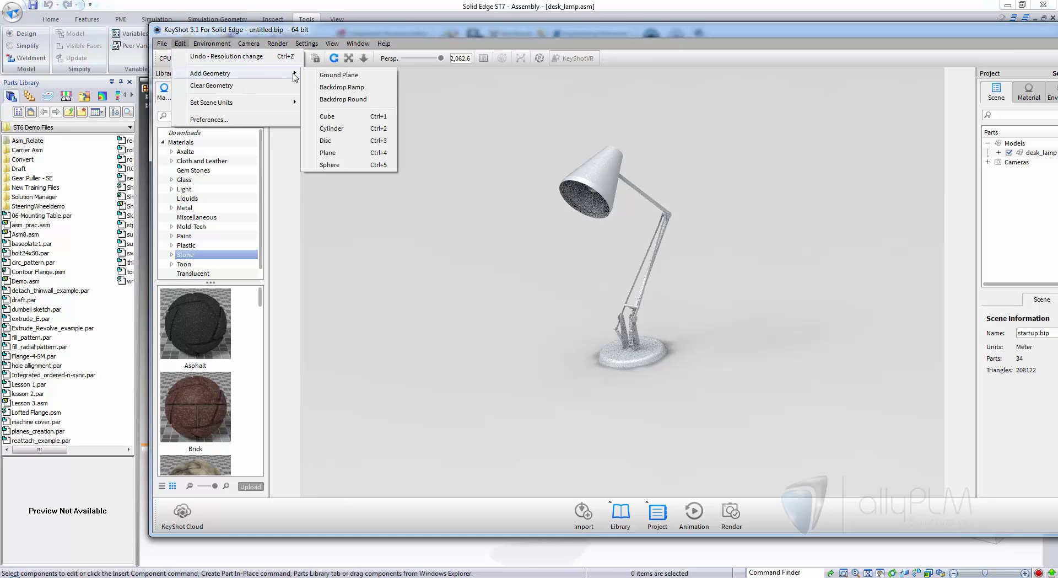
click(331, 75)
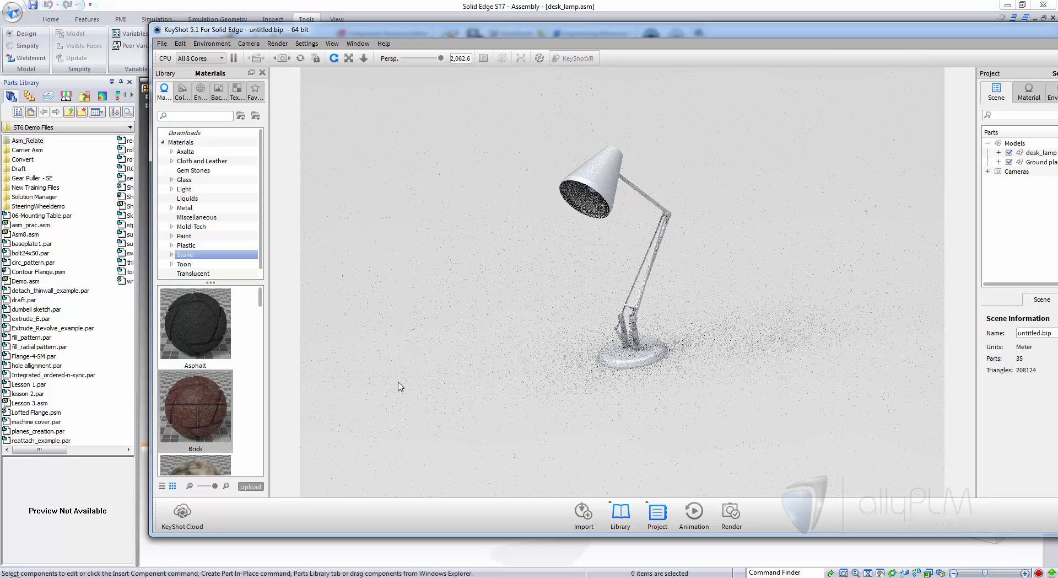
drag(401, 387, 487, 378)
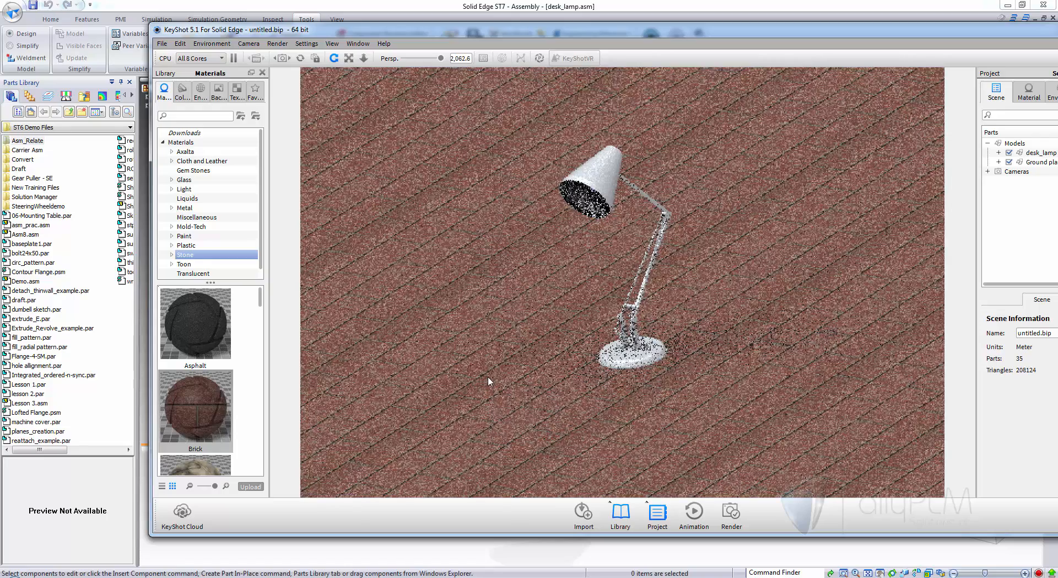
double_click(804, 29)
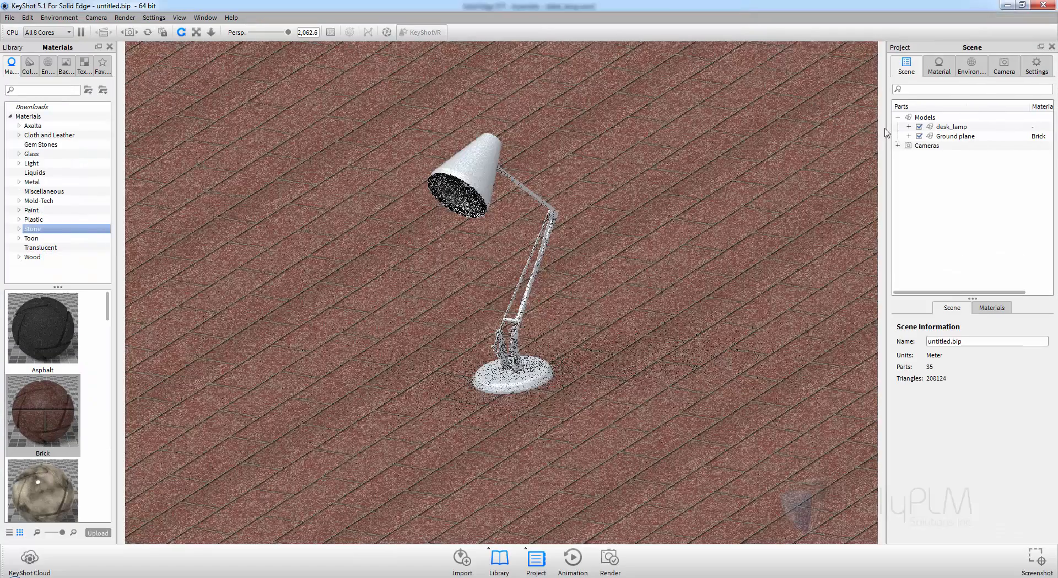
Turn the desk lamp's light bulb.par:1 into a light source of material type Point Light Diffuse.
click(909, 126)
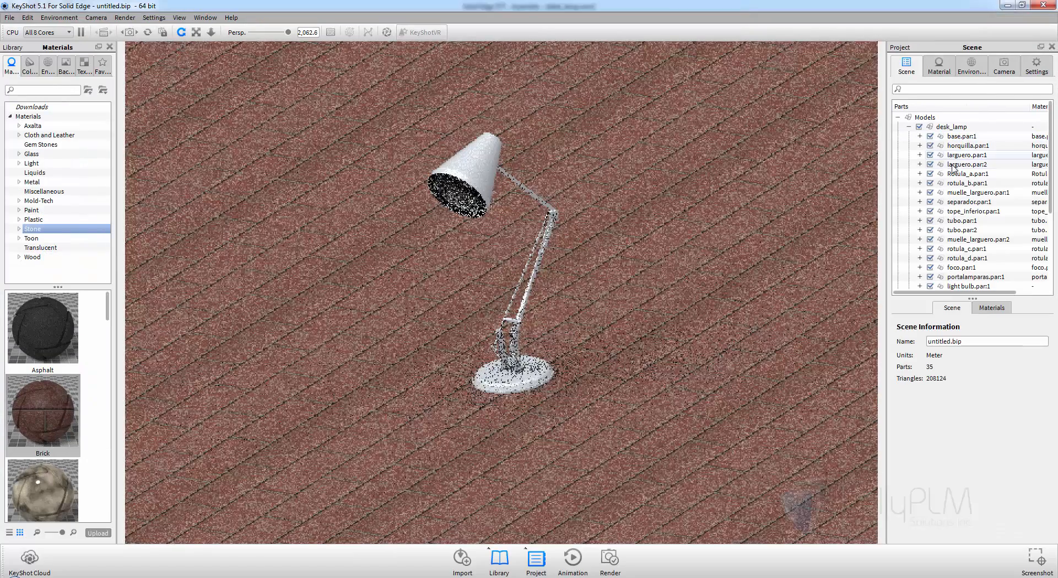
scroll(962, 188, down, 3)
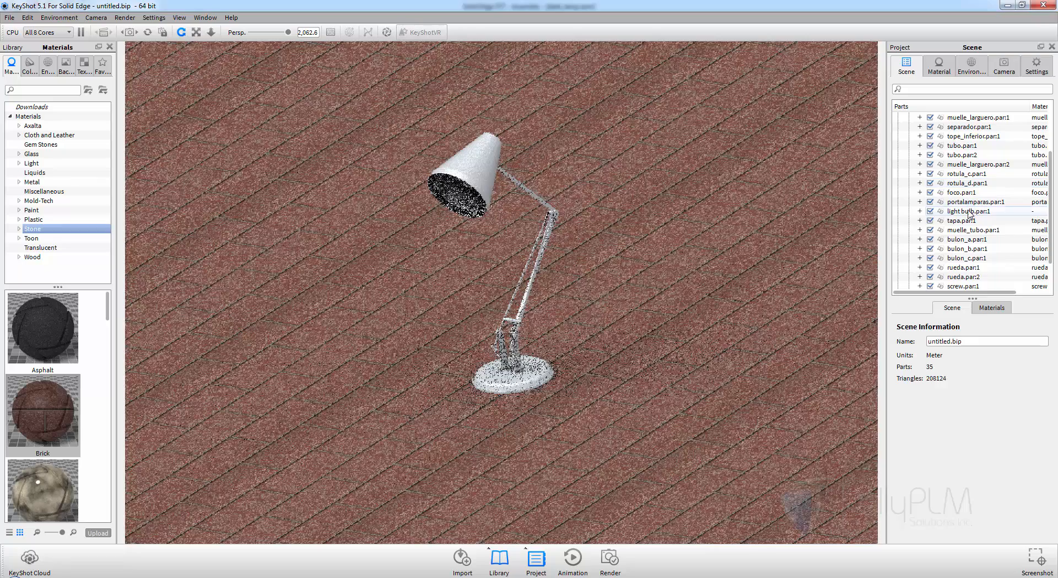
click(969, 213)
right_click(969, 213)
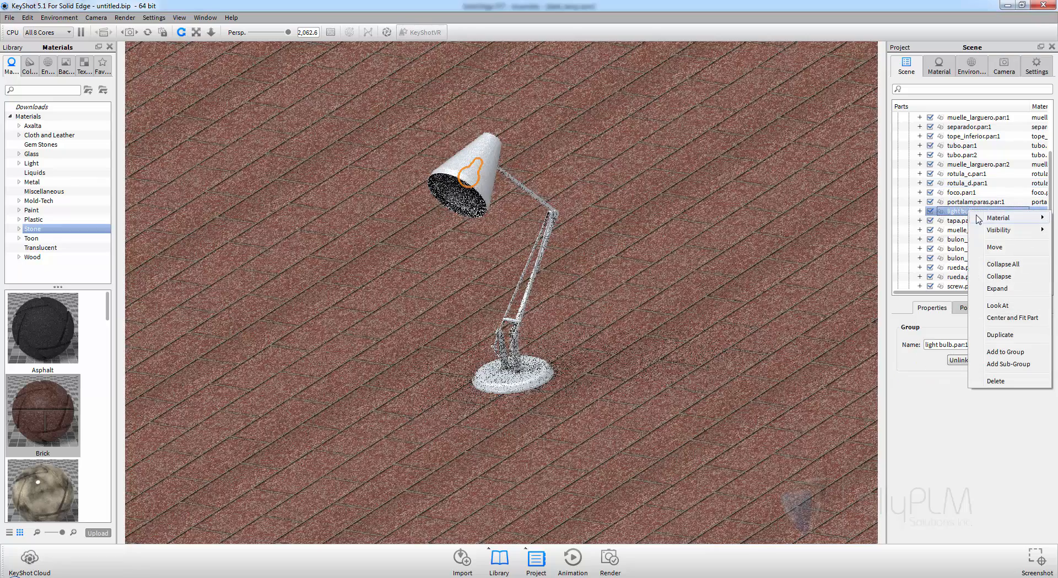
mouse_move(978, 219)
click(955, 244)
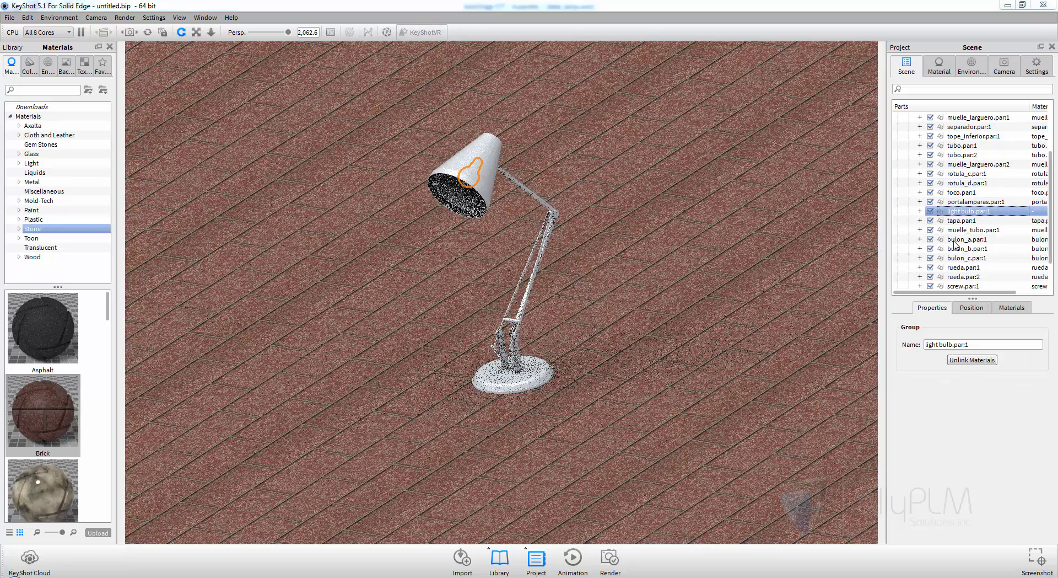
click(570, 288)
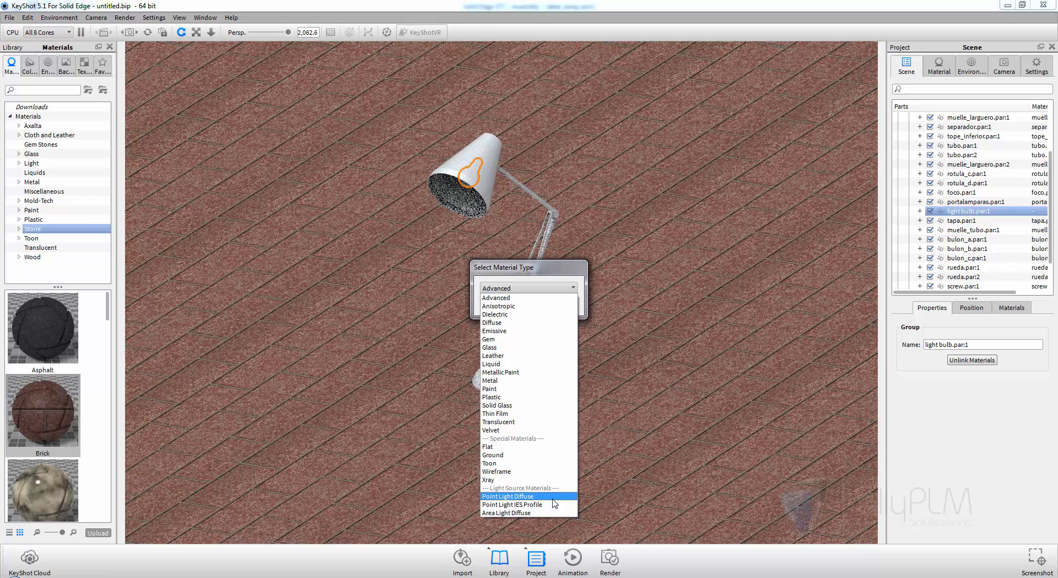
click(554, 503)
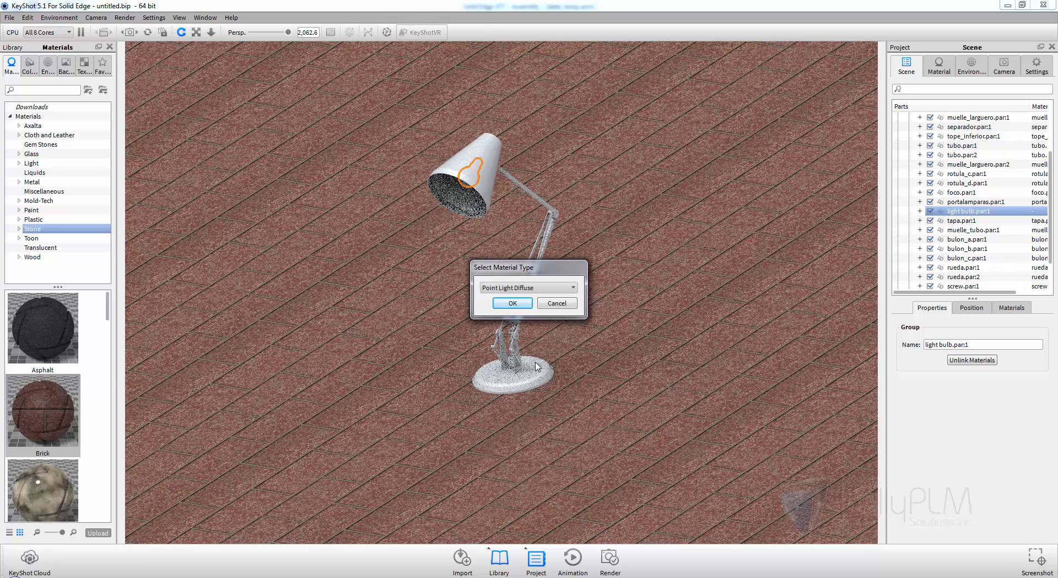
click(518, 303)
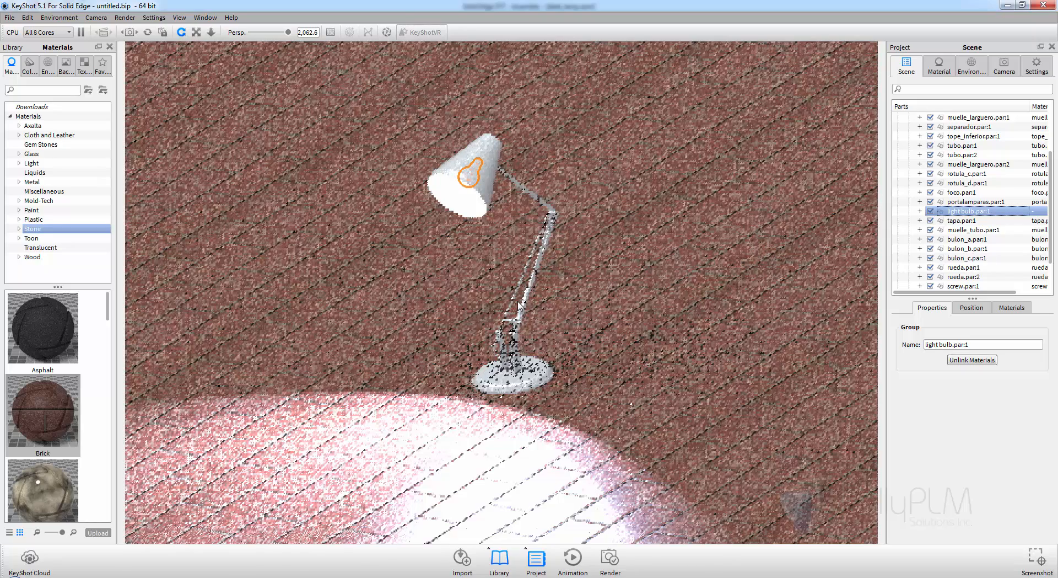
Set the power of the light bulb's Point Light Diffuse material to 8 Watt.
click(939, 68)
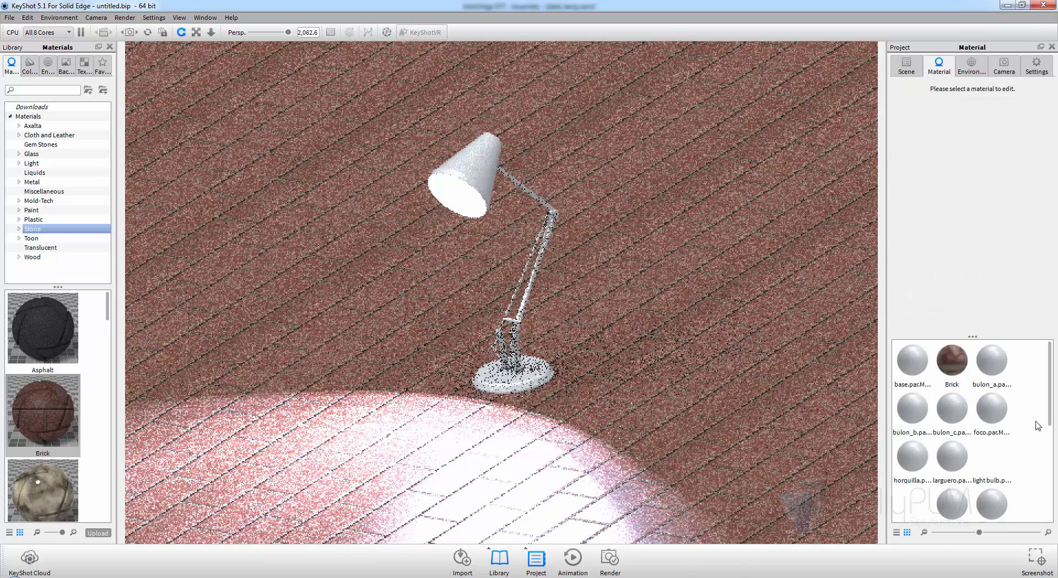
scroll(993, 465, down, 3)
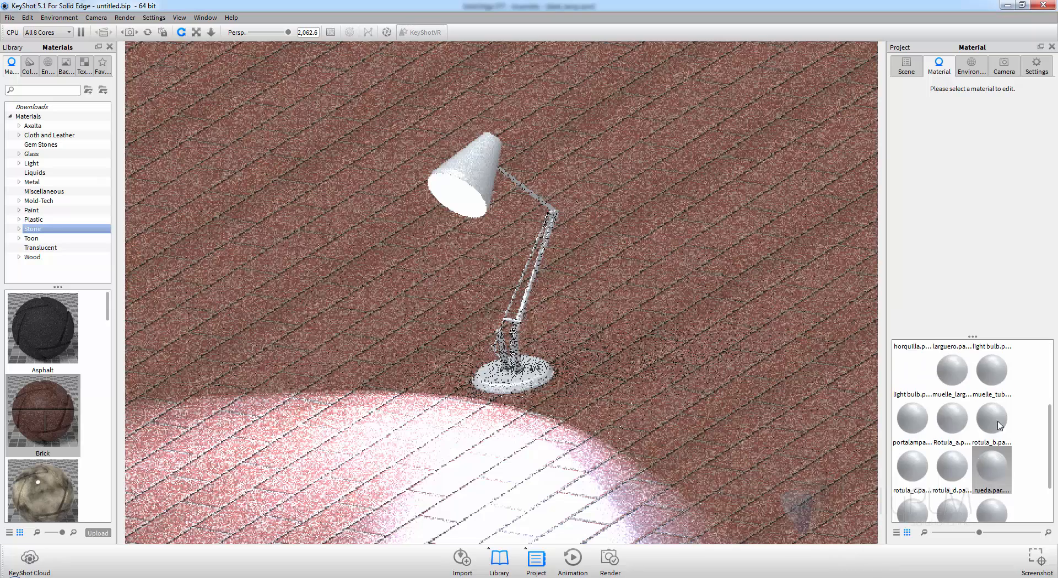
scroll(992, 408, up, 3)
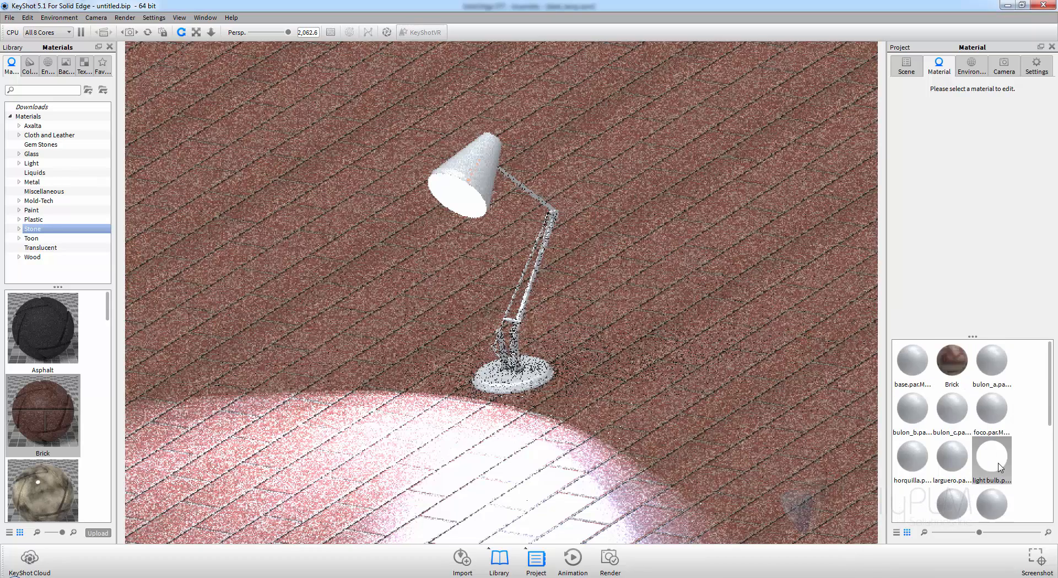
click(1022, 409)
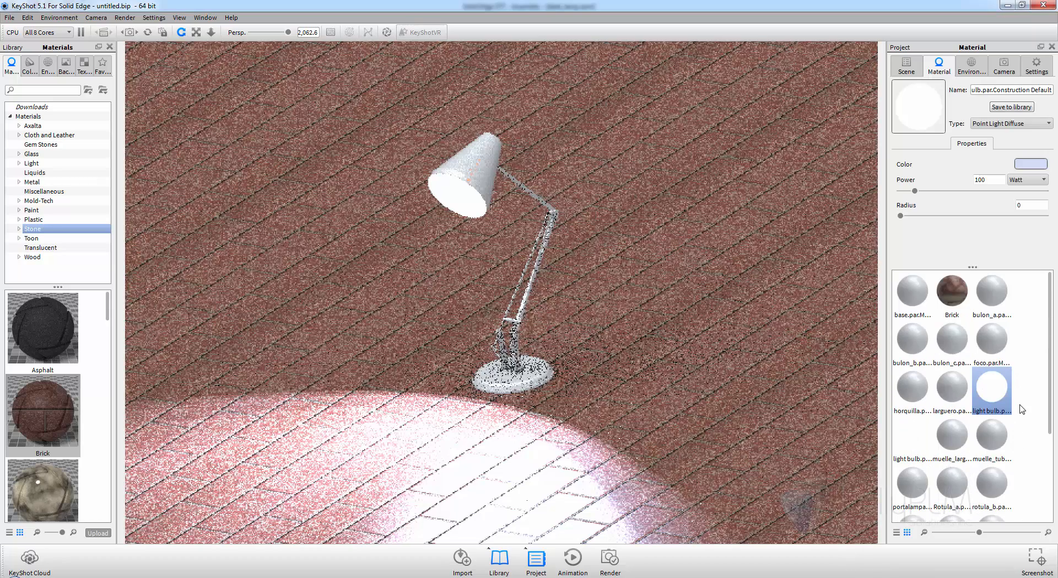
click(906, 191)
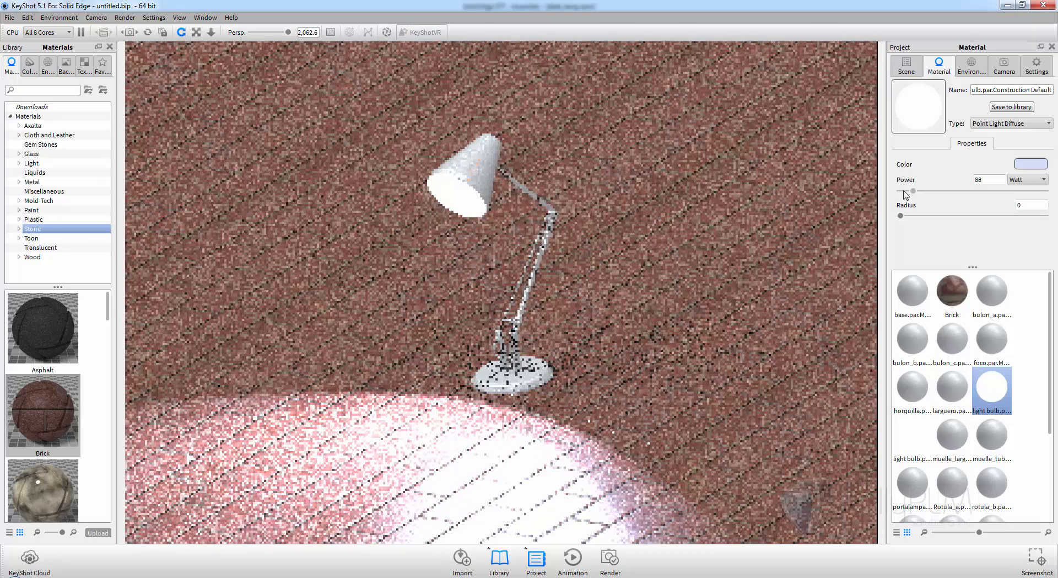
click(904, 191)
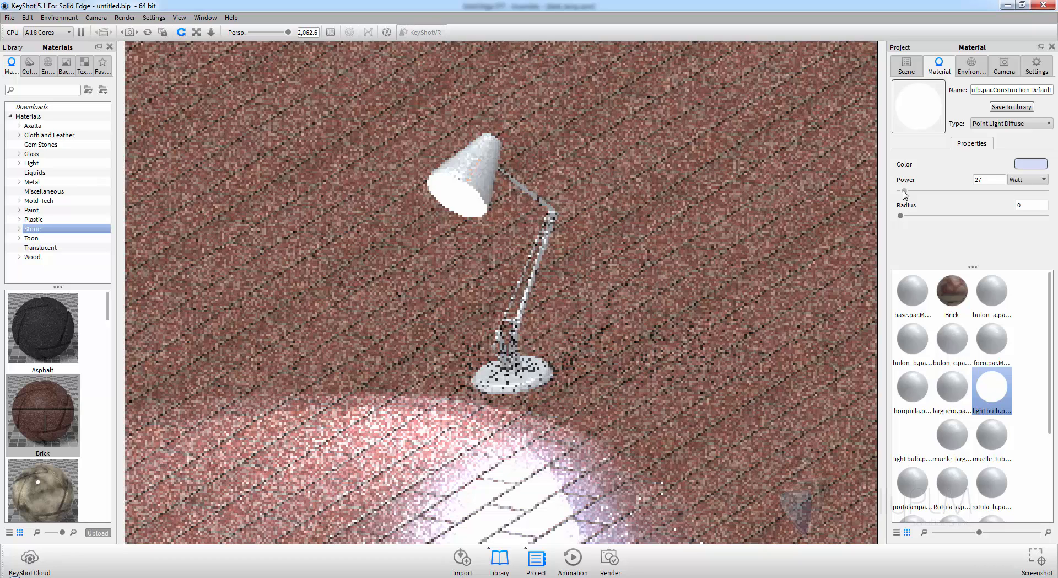
click(903, 191)
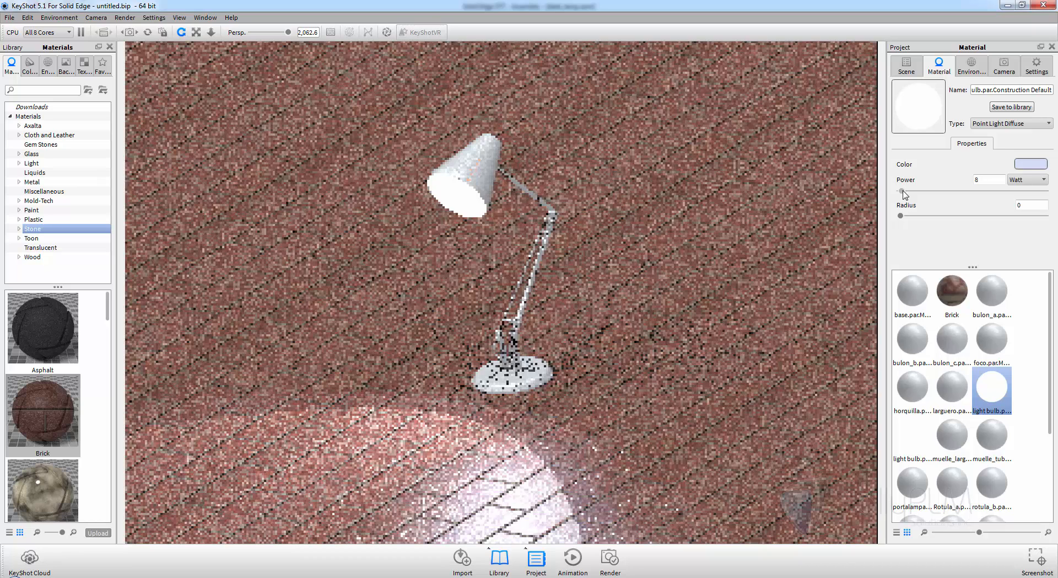
Set the light bulb's color to a warm Kelvin temperature of 4536.
click(1021, 167)
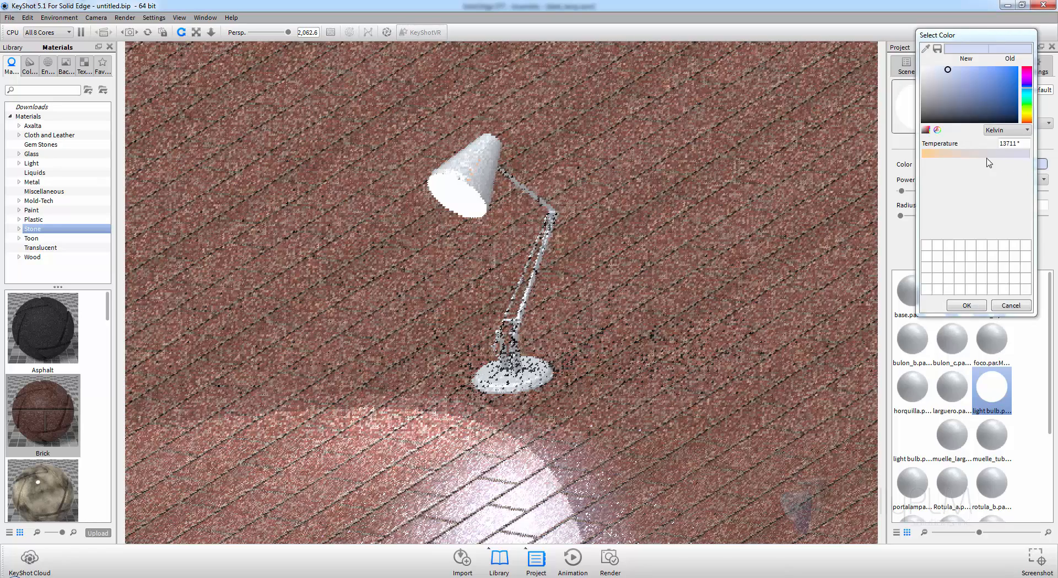
click(942, 154)
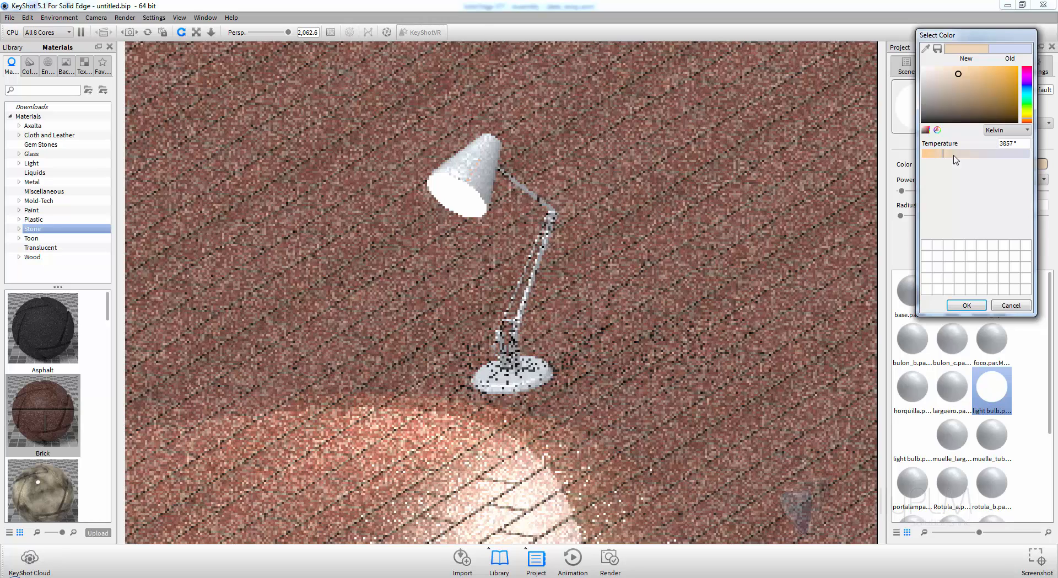
click(955, 155)
click(954, 154)
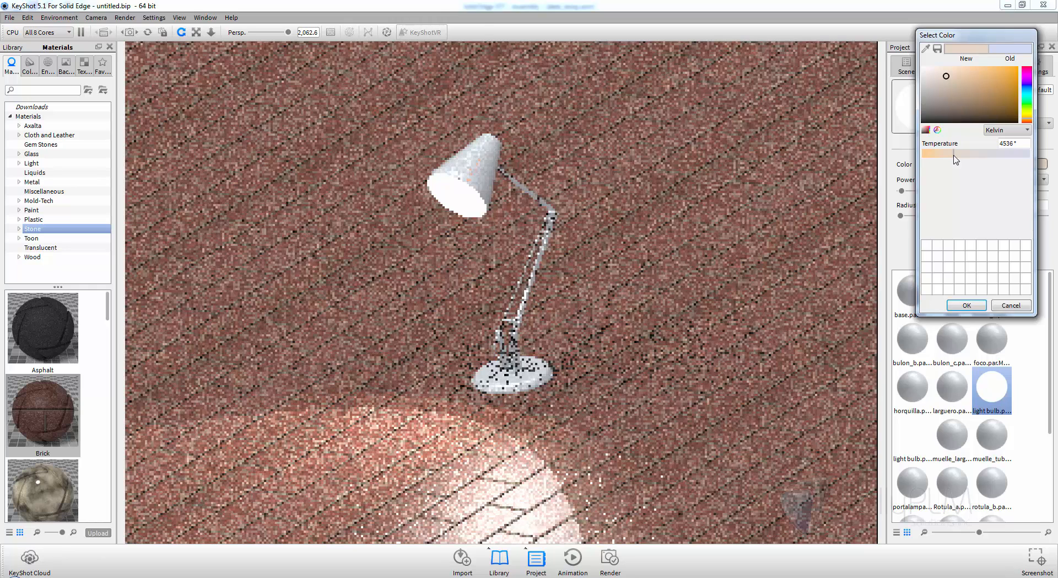
click(968, 305)
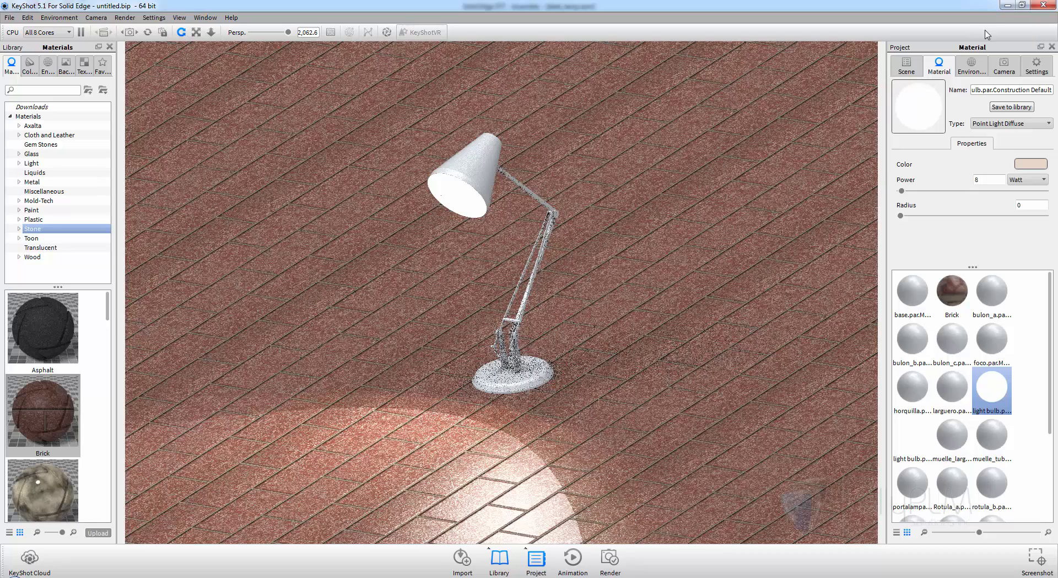
Close KeyShot, discarding the lamp scene changes, and close all Solid Edge documents without saving.
click(1044, 5)
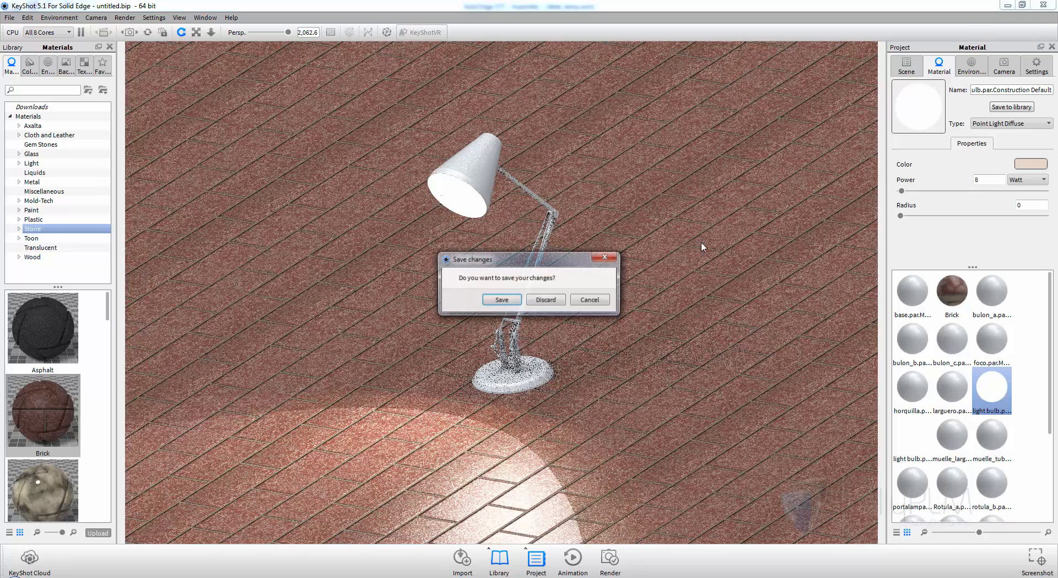
click(558, 302)
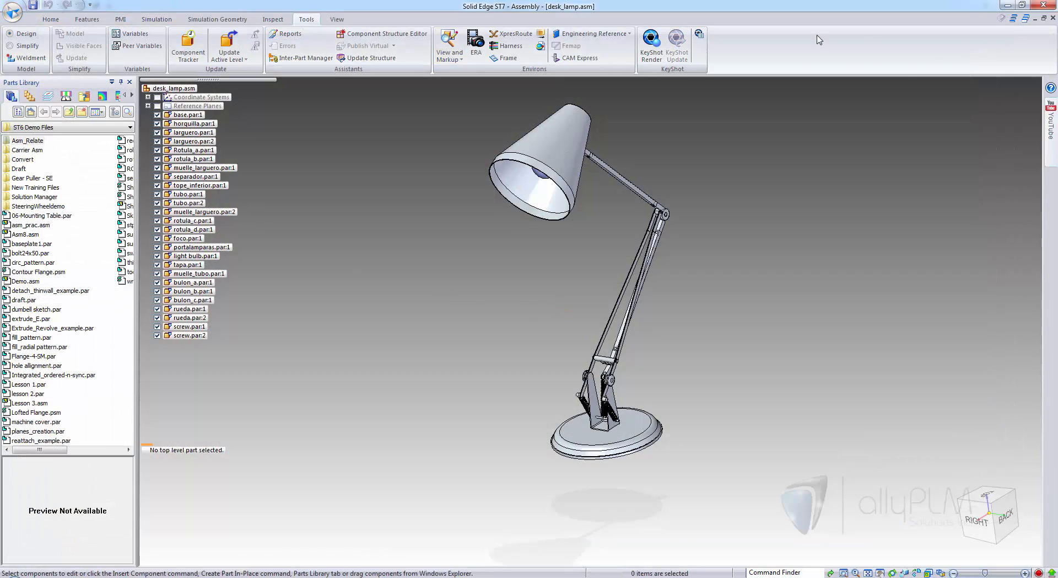
click(12, 11)
mouse_move(114, 267)
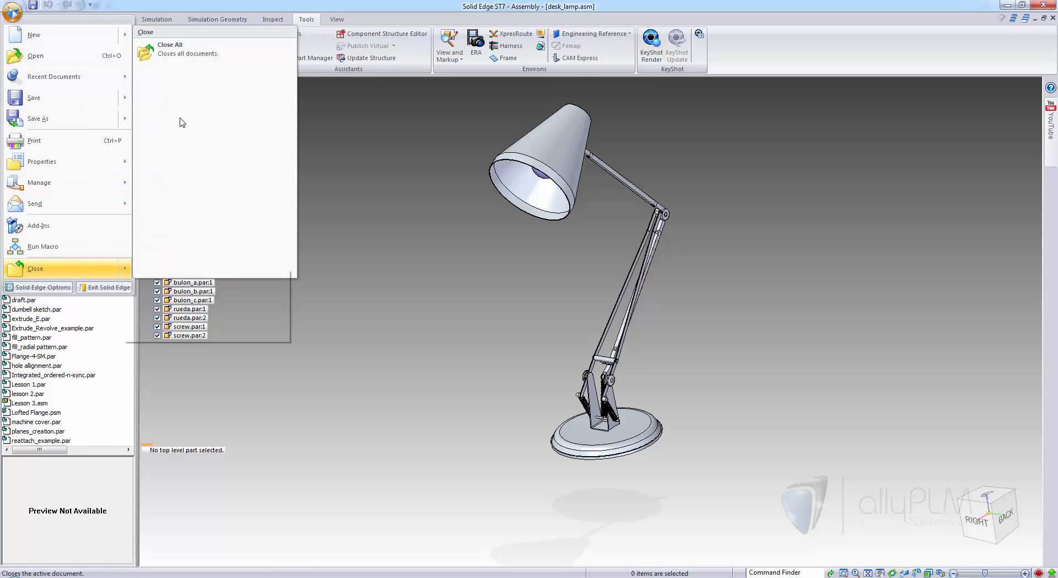
click(201, 54)
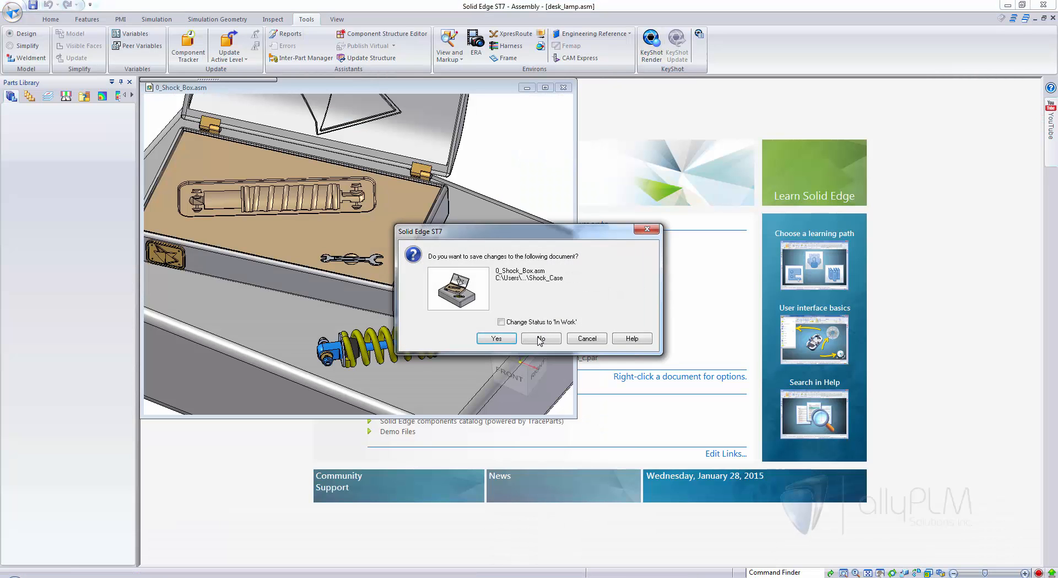
click(541, 338)
click(549, 320)
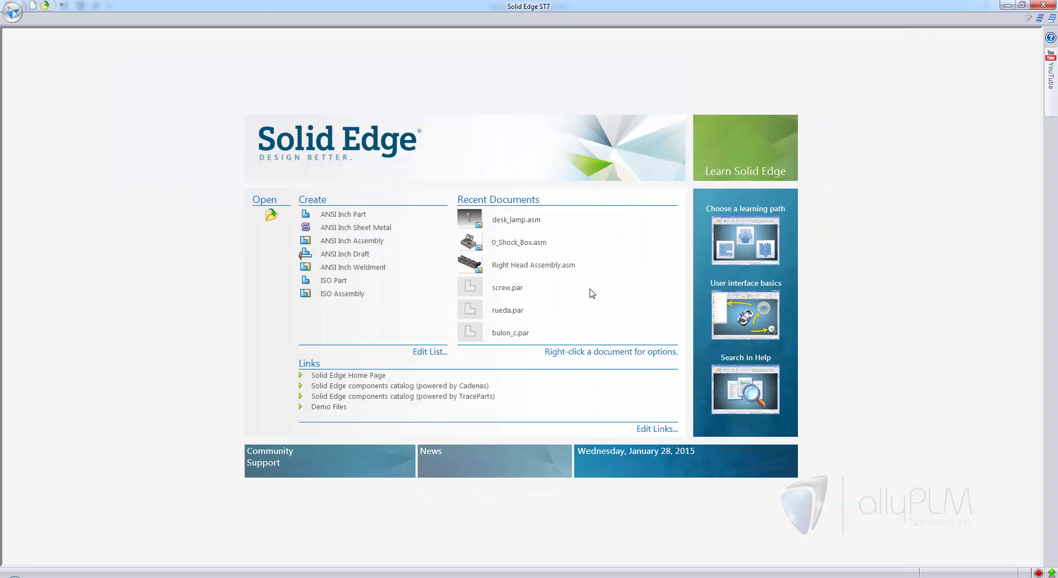
Open the recent document Right Head Assembly.asm and enter its Explode - Render - Animate environment.
click(567, 266)
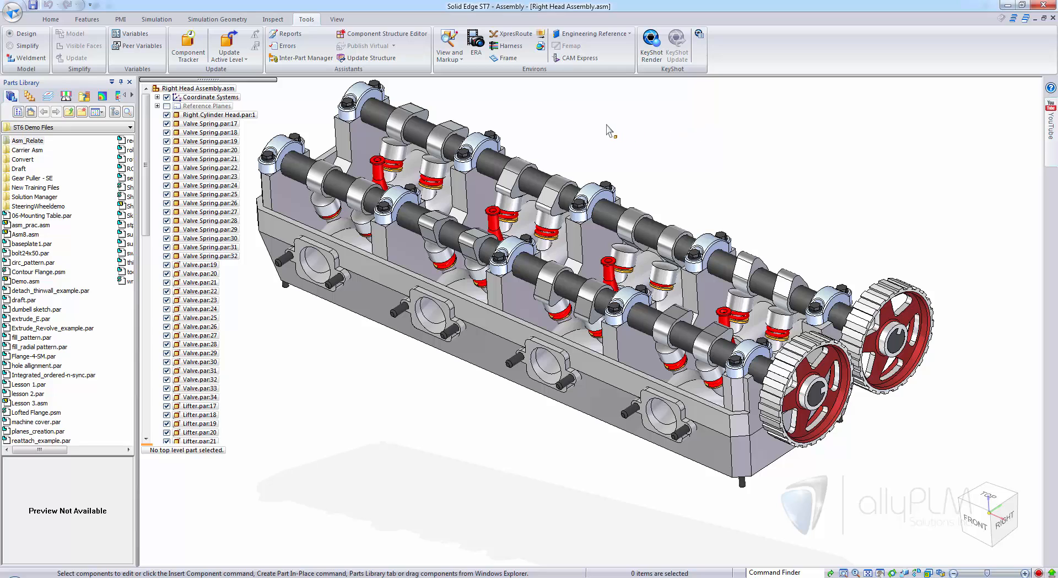
click(476, 43)
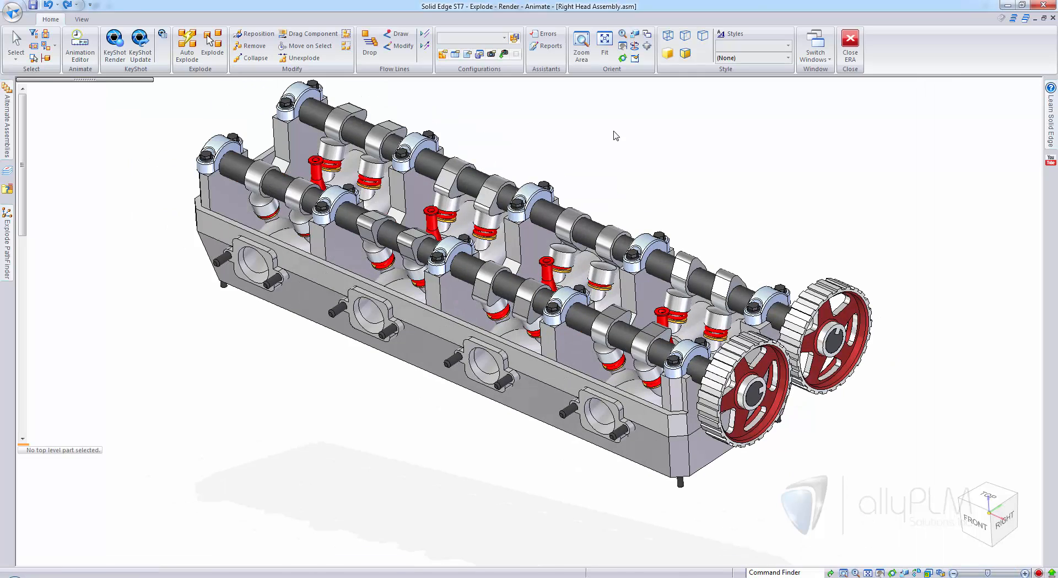
Create a camera path in the Animation Editor with the Camera Path Wizard's defaults, and play the resulting animation briefly before stopping it.
click(80, 47)
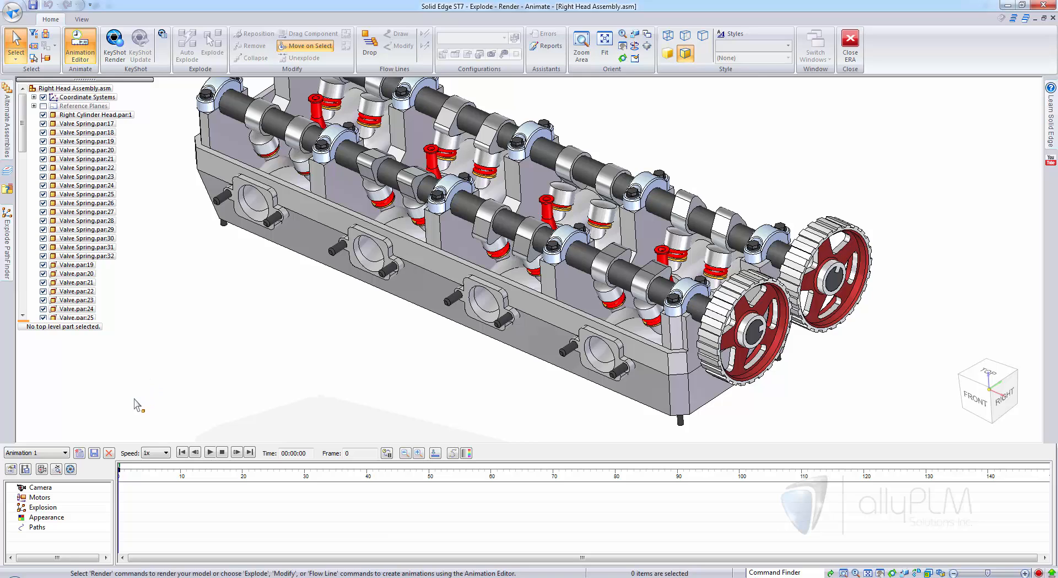
right_click(46, 492)
click(72, 521)
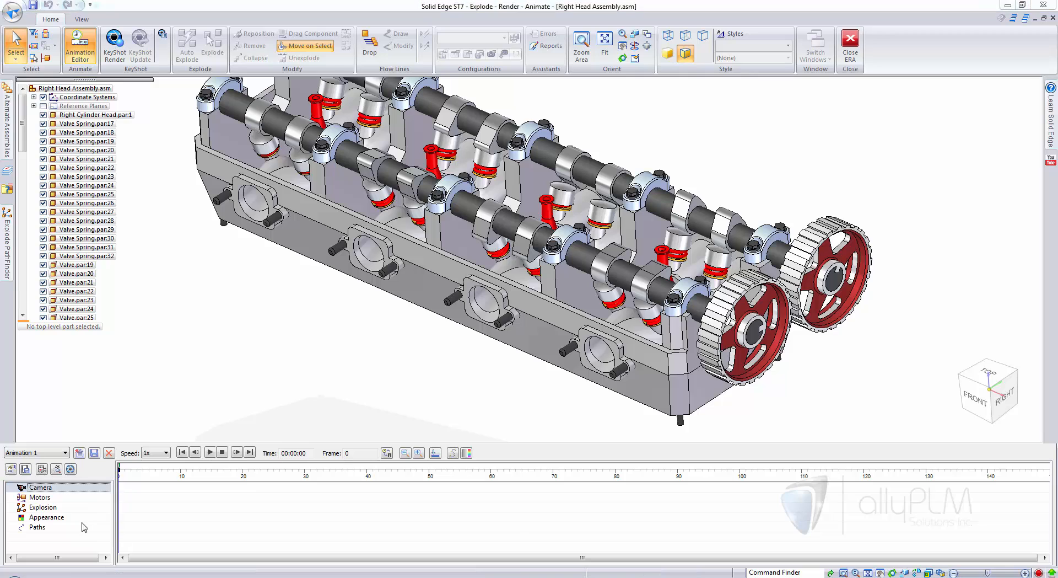
click(585, 365)
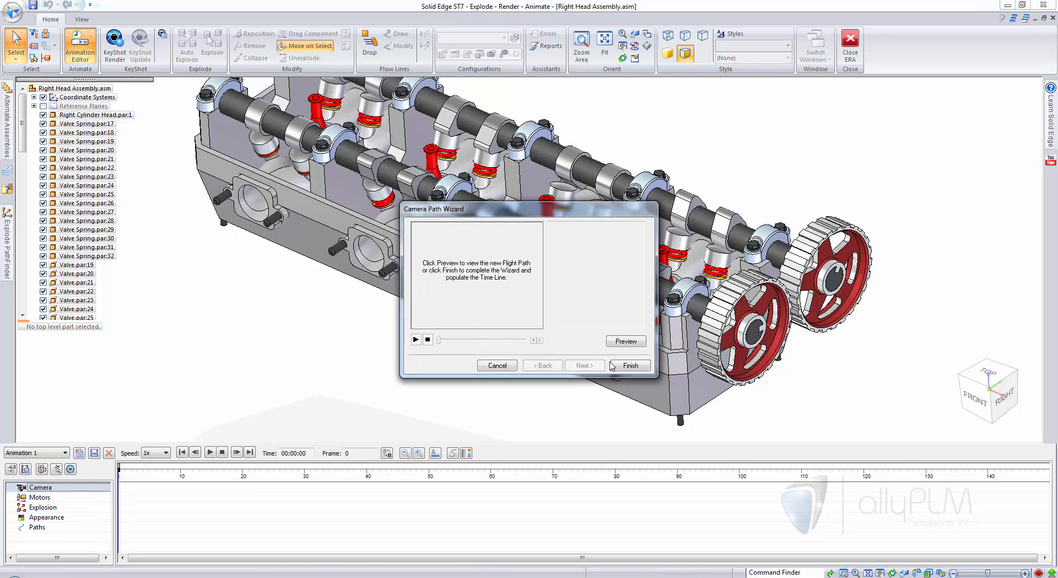
click(631, 365)
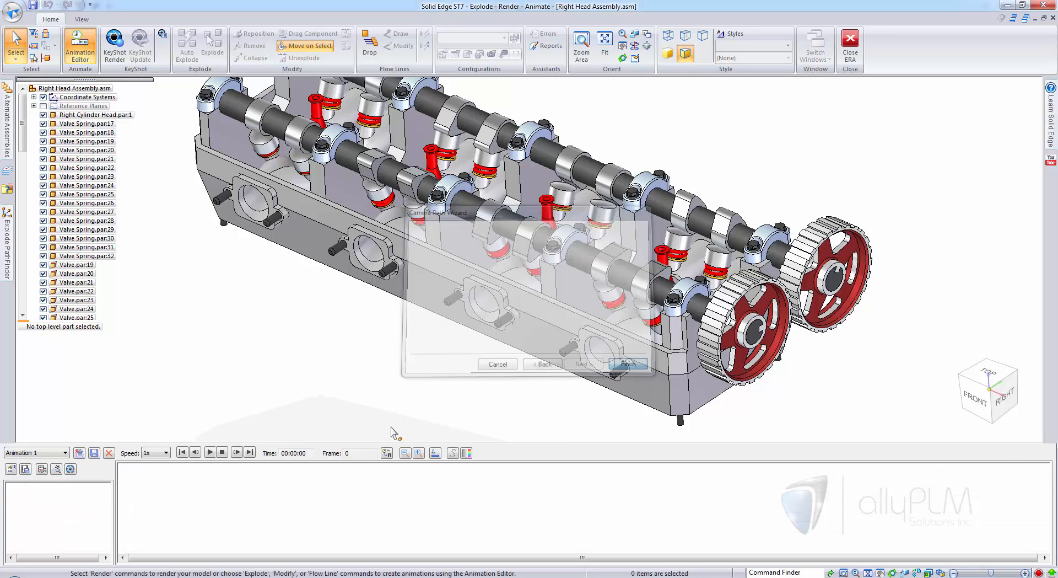
click(209, 453)
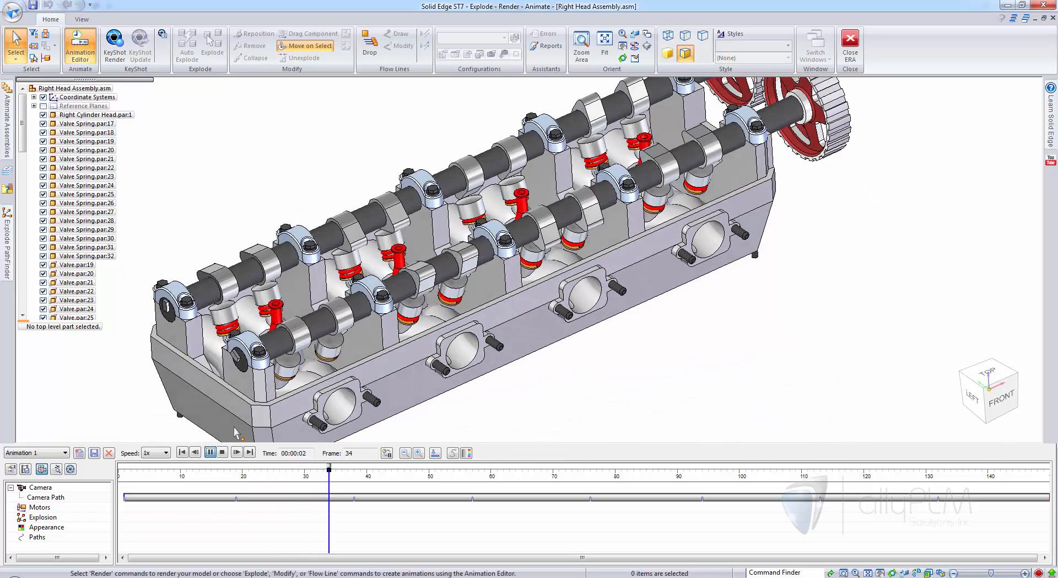
click(222, 452)
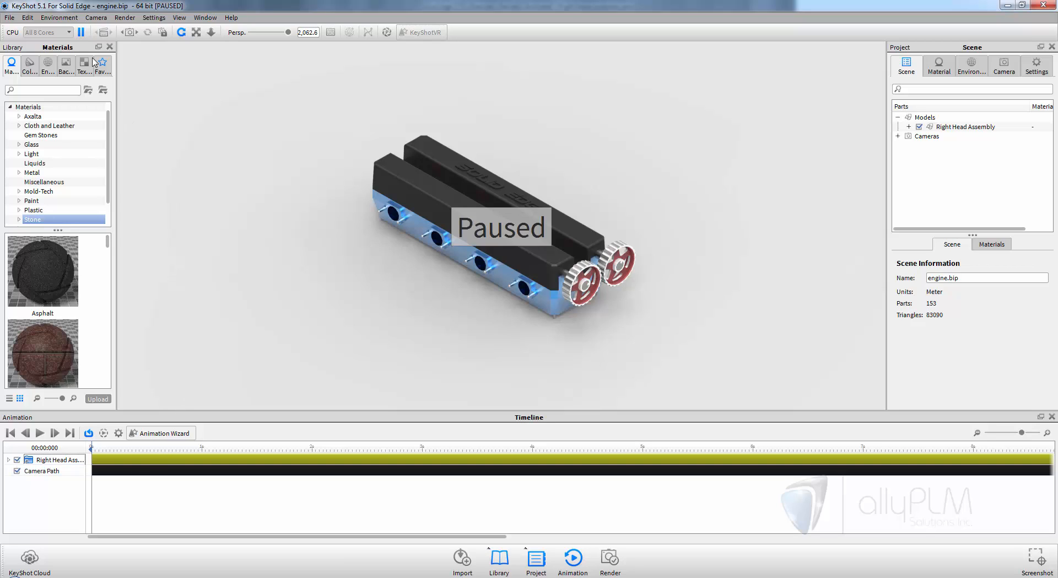
Resume real-time rendering of engine.bip in KeyShot and play its animation, pausing partway through the timeline.
key(shift+p)
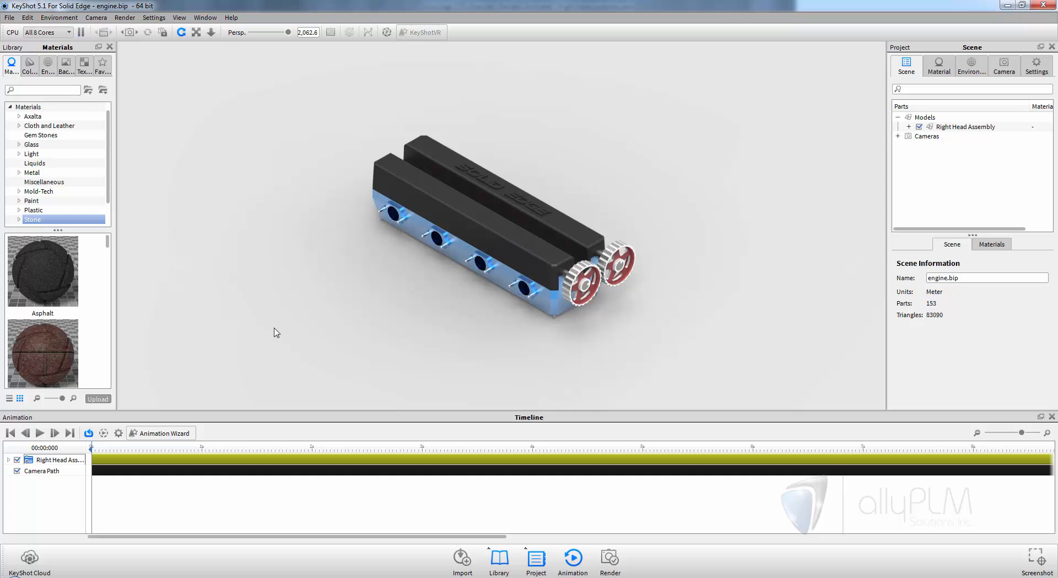
click(39, 433)
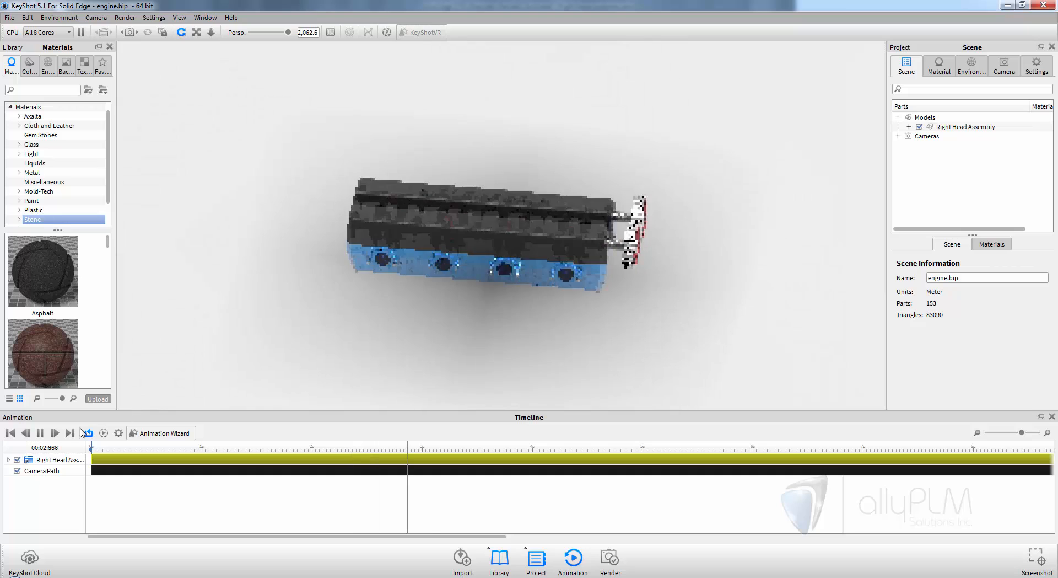
click(40, 435)
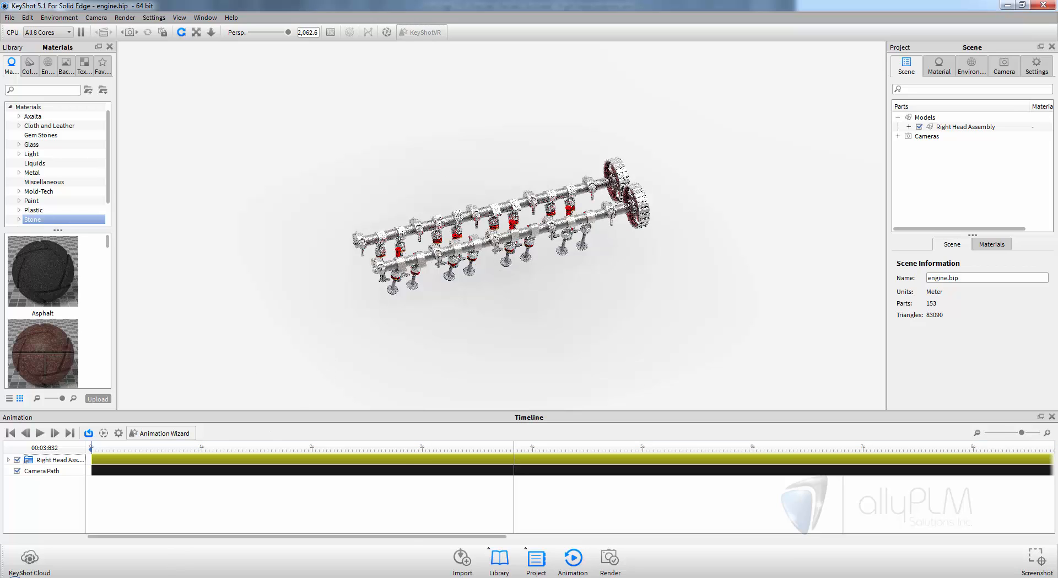
Switch to the media player, maximize it, and play the rendered engine video through, replaying it once.
click(280, 577)
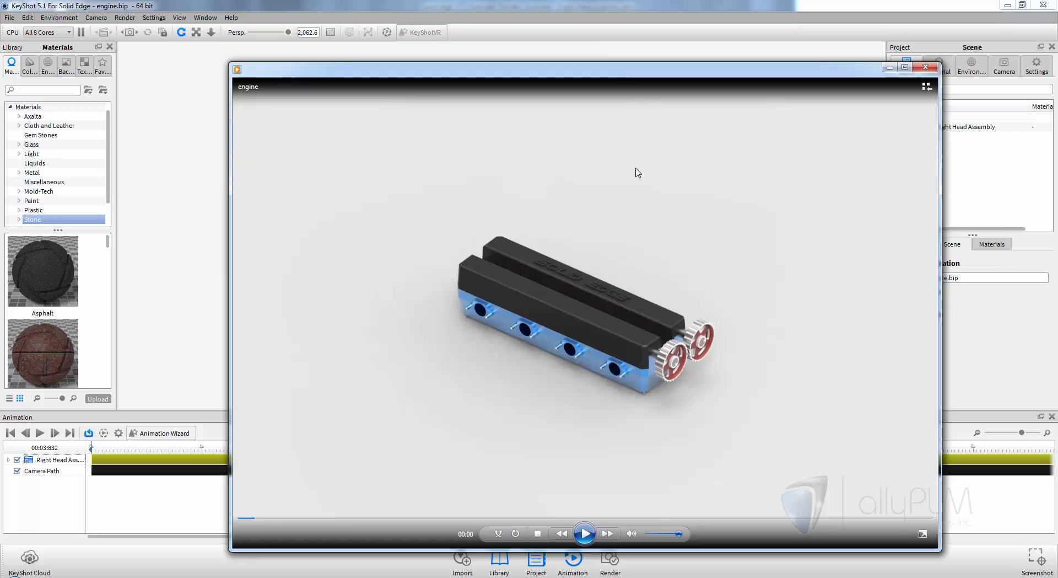
drag(583, 71, 561, 0)
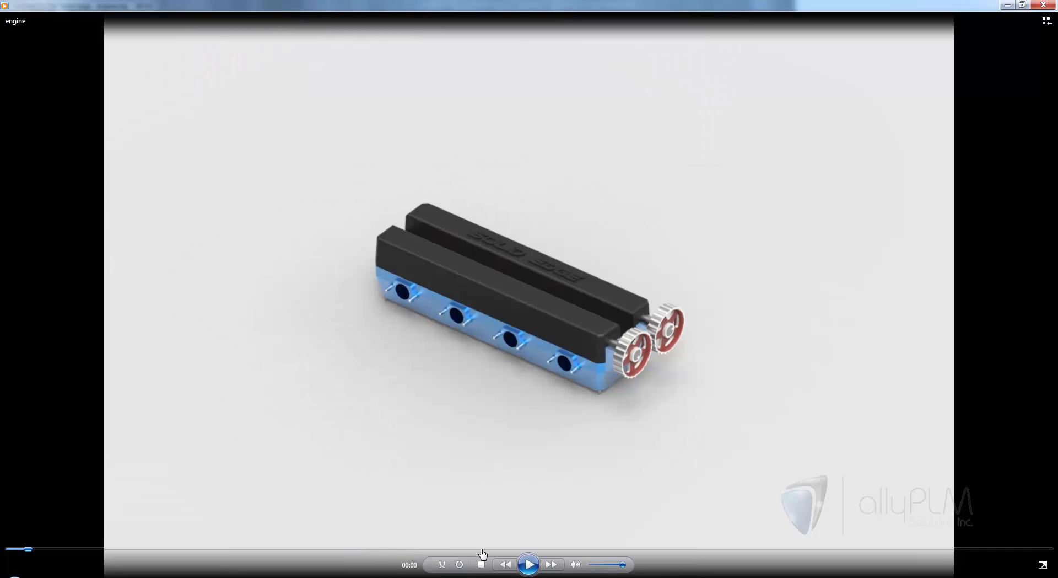
click(528, 564)
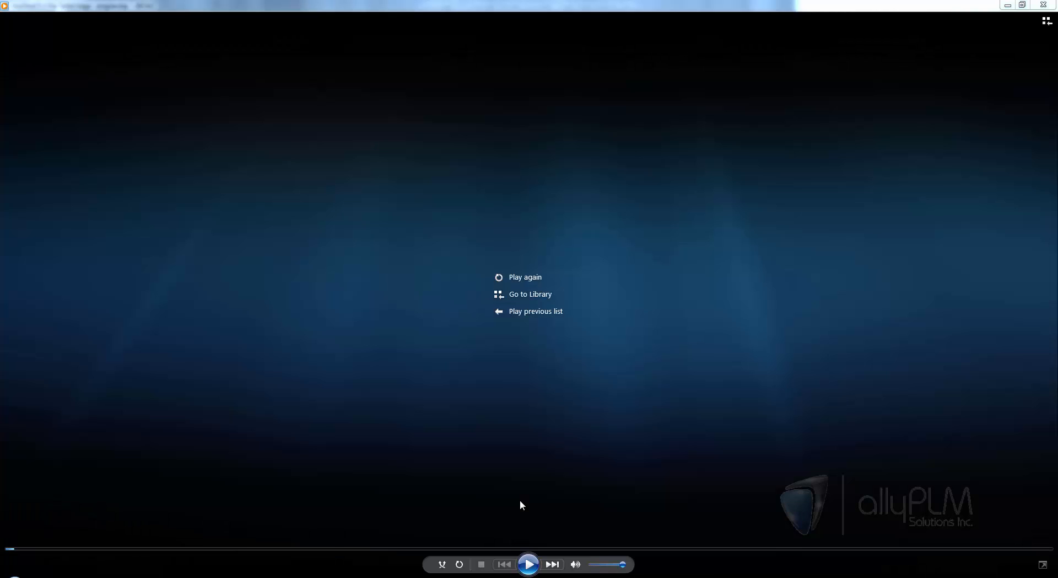
click(535, 279)
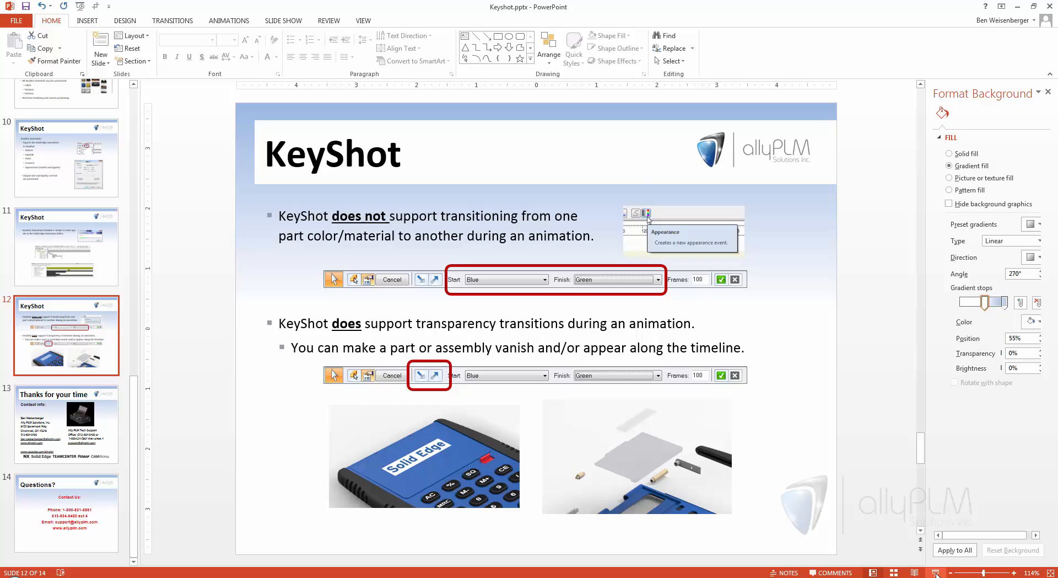
Present Keyshot.pptx in PowerPoint as a slide show from slide 12 and advance to the "Thanks for your time" slide.
click(936, 573)
click(829, 365)
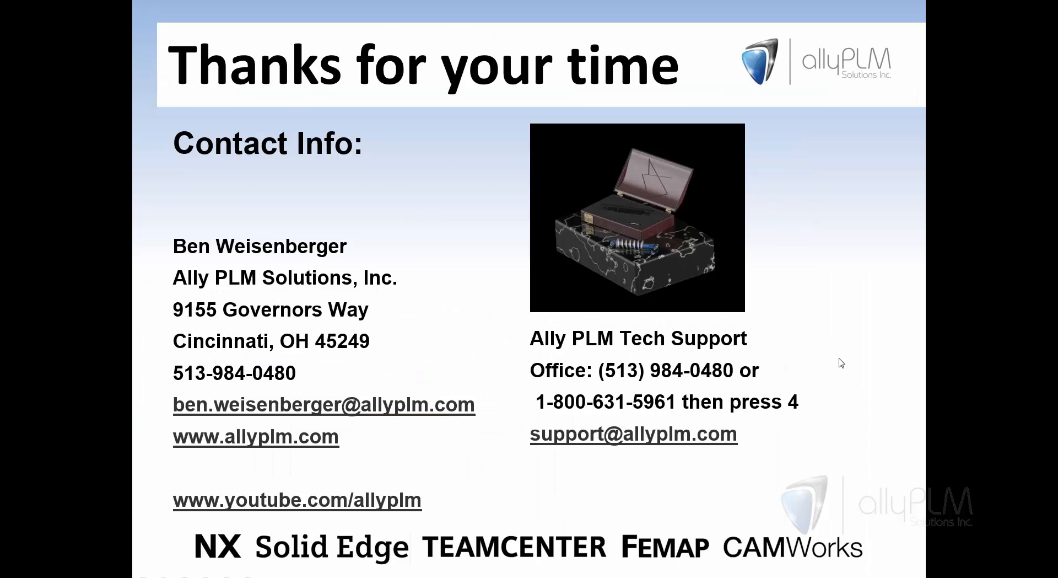